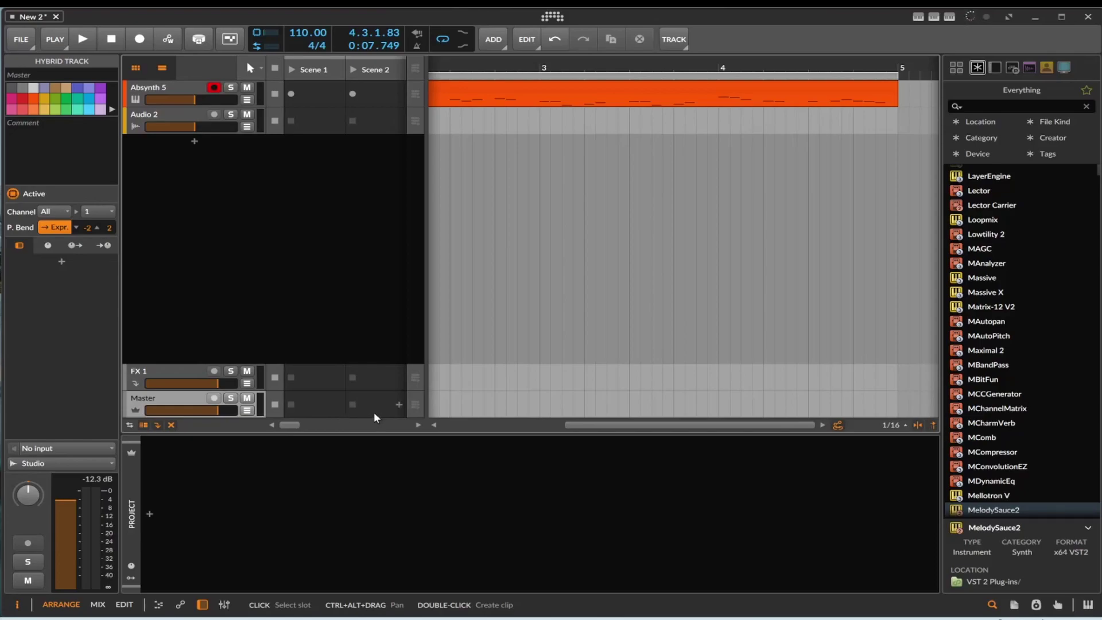
- Insert a one-bar clip at bar 1 on the Master track in the arranger and open it in the detail editor
{"action": "left_click_drag", "start_coordinate": [426, 344], "coordinate": [455, 362]}
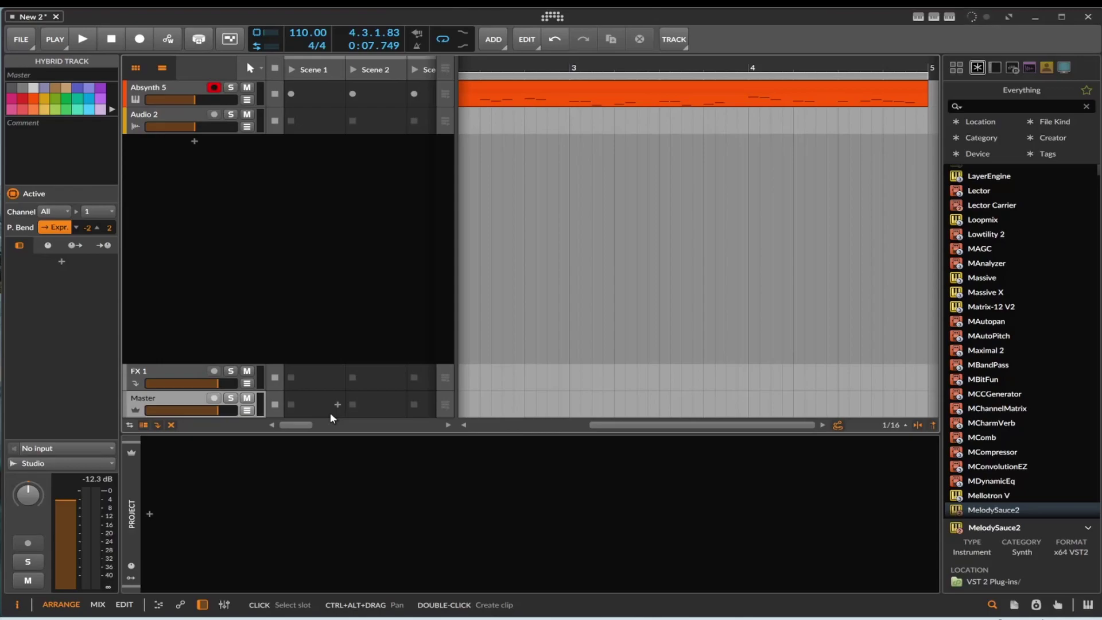
{"action": "left_click", "coordinate": [501, 423]}
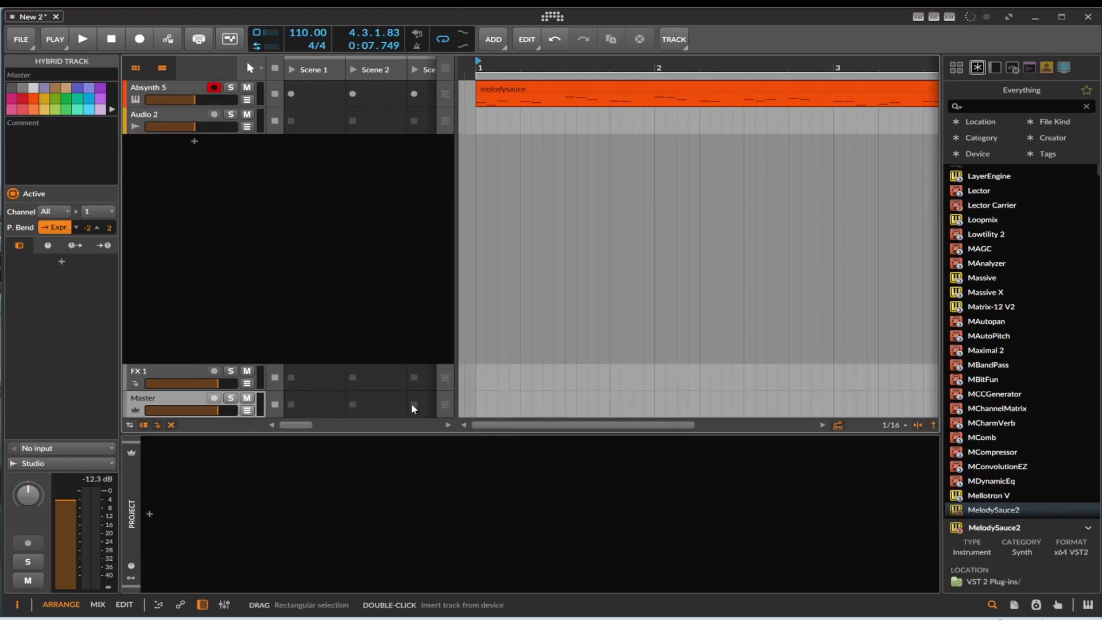
{"action": "left_click", "coordinate": [509, 399]}
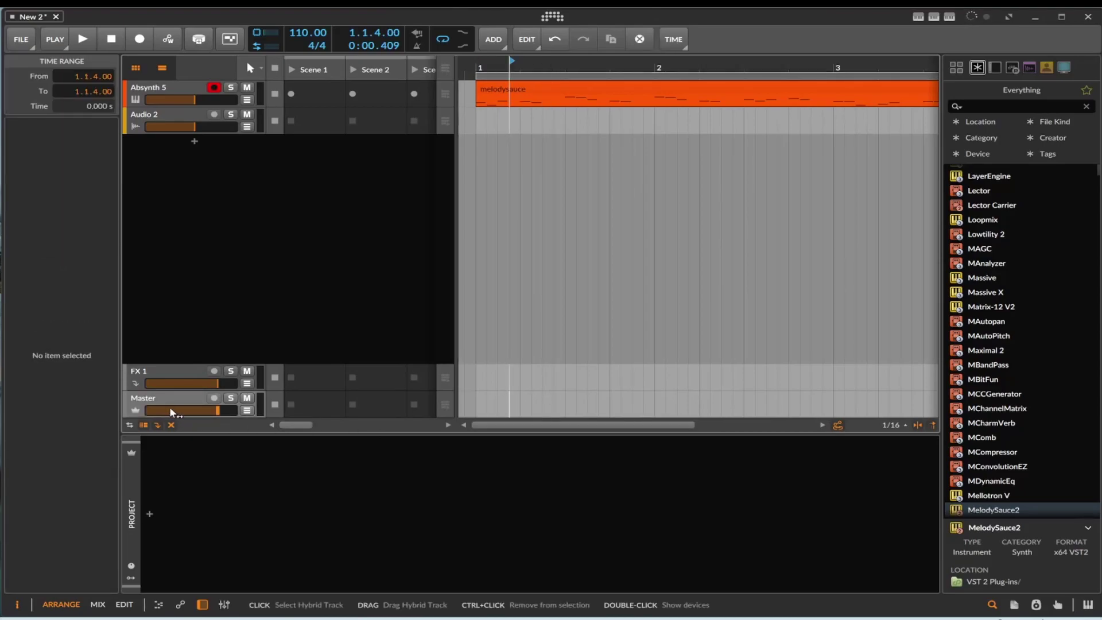
{"action": "left_click", "coordinate": [170, 408]}
{"action": "double_click", "coordinate": [495, 402]}
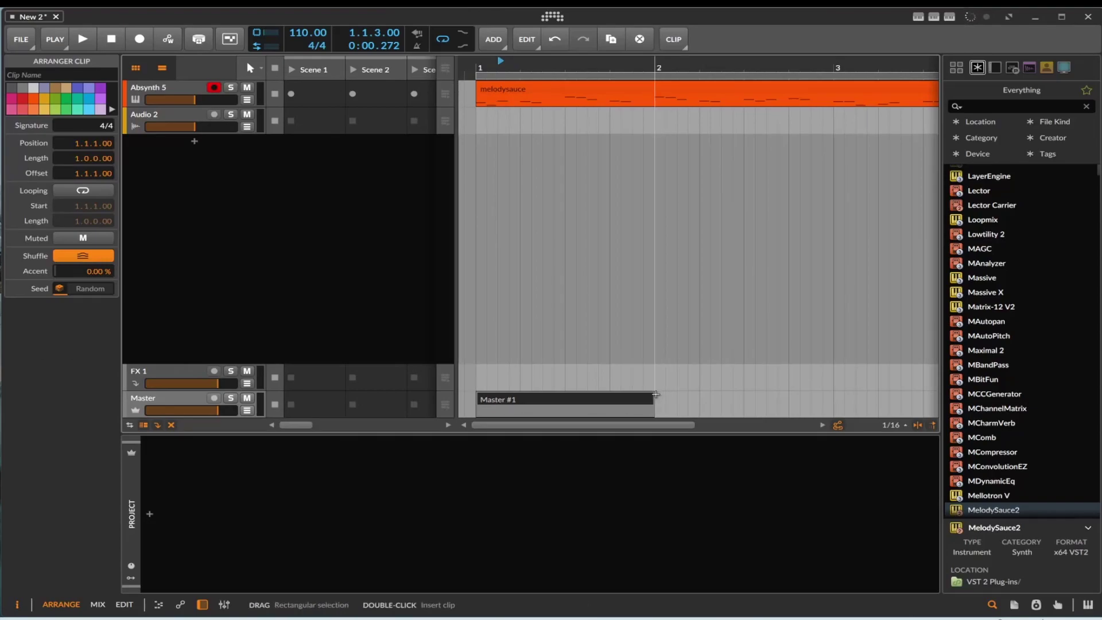
{"action": "mouse_move", "coordinate": [653, 401]}
{"action": "left_mouse_down"}
{"action": "mouse_move", "coordinate": [878, 400]}
{"action": "mouse_move", "coordinate": [657, 399]}
{"action": "left_mouse_up"}
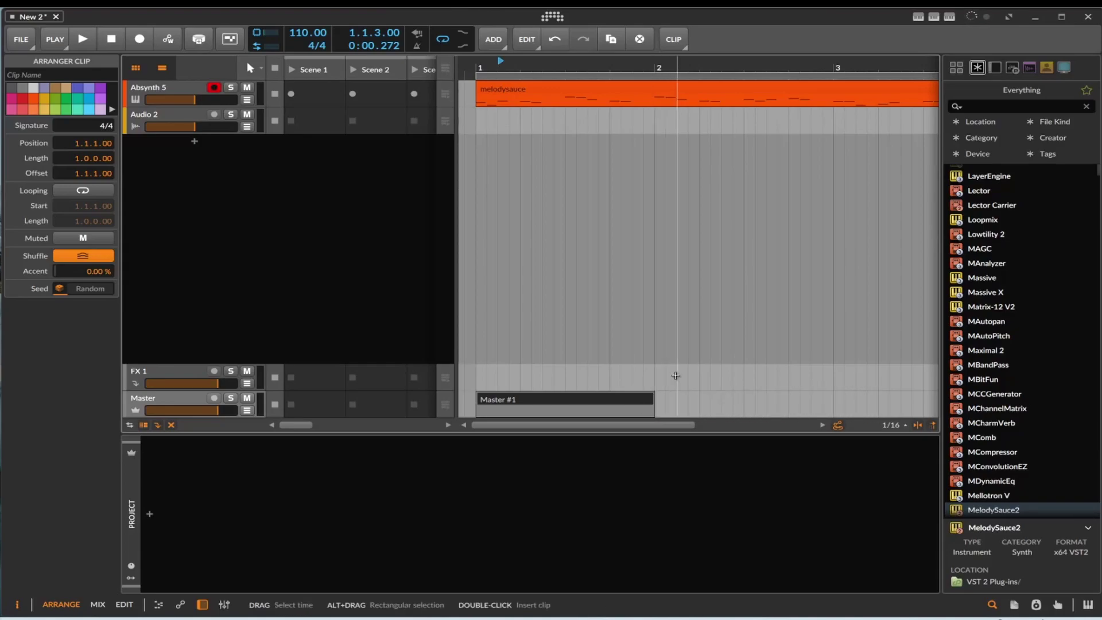
{"action": "left_click", "coordinate": [566, 408]}
{"action": "double_click", "coordinate": [565, 409]}
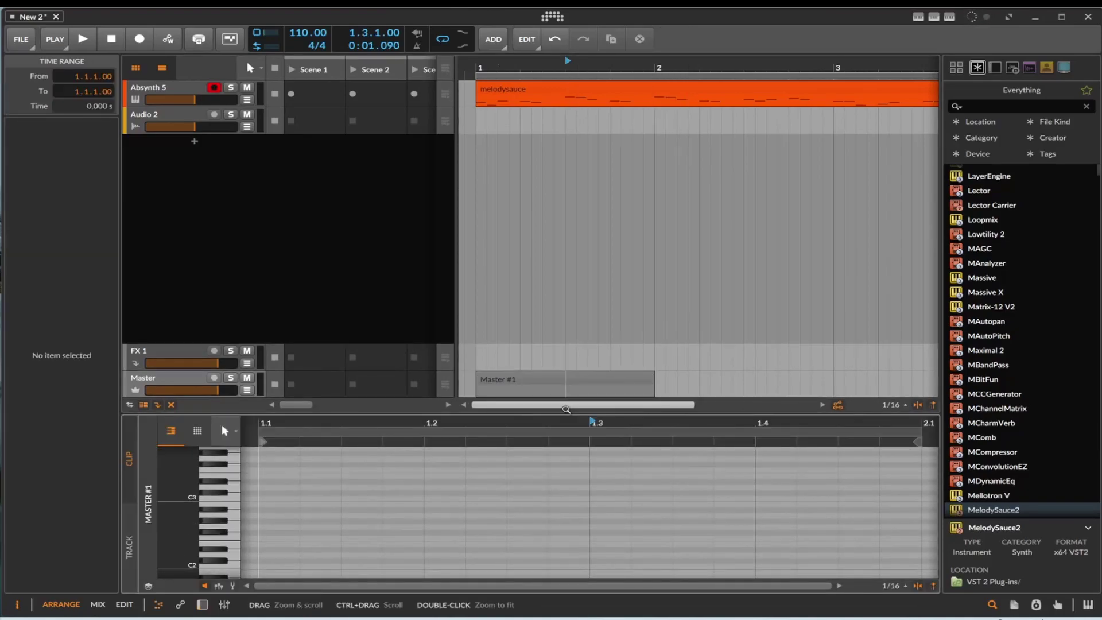
- Show the Transport Tempo automation on the Master track and draw a rising and falling tempo curve across the first clip
{"action": "left_click", "coordinate": [246, 391]}
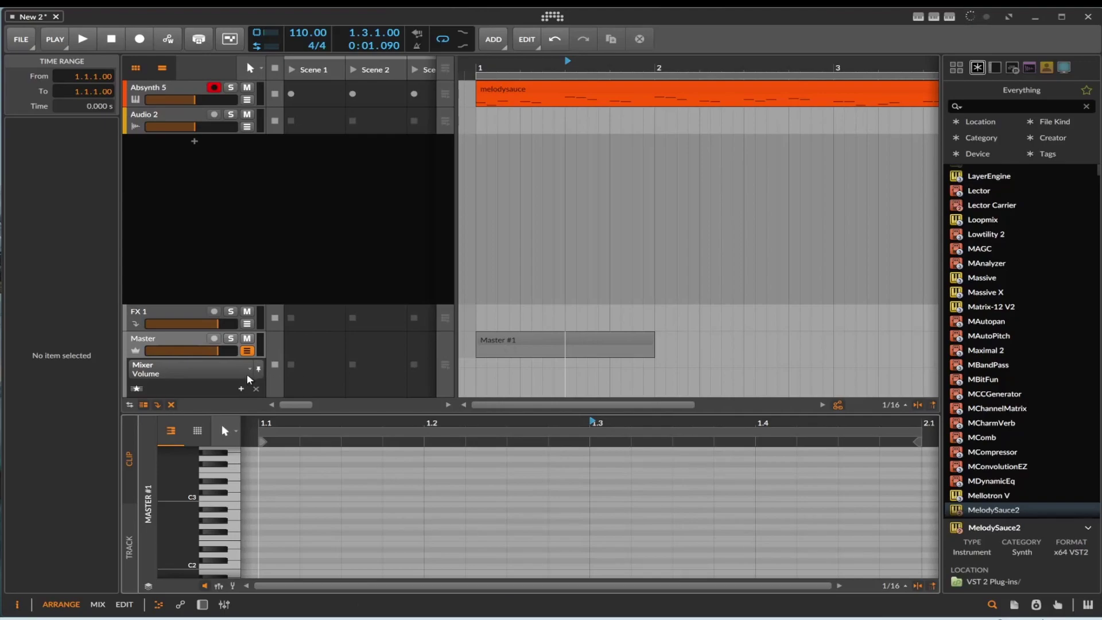
{"action": "left_click", "coordinate": [241, 388]}
{"action": "mouse_move", "coordinate": [222, 411]}
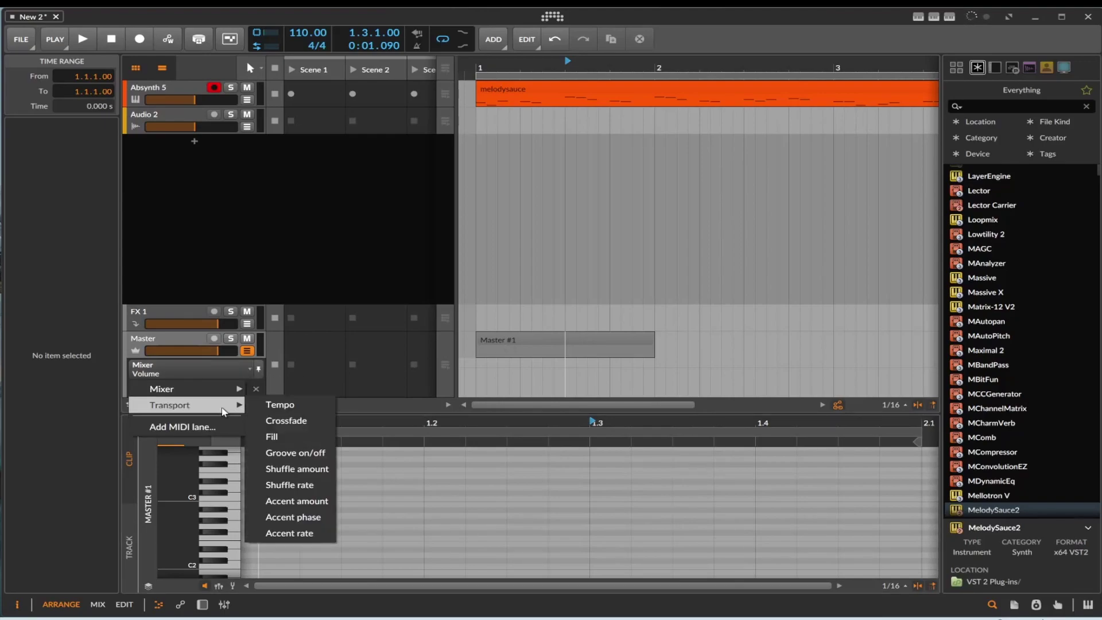
{"action": "left_click", "coordinate": [280, 405]}
{"action": "left_click_drag", "start_coordinate": [505, 393], "coordinate": [632, 377]}
- Duplicate the Master clip to bar 2 and copy the first clip into the Master track's Scene 1 launcher slot
{"action": "left_click", "coordinate": [586, 340]}
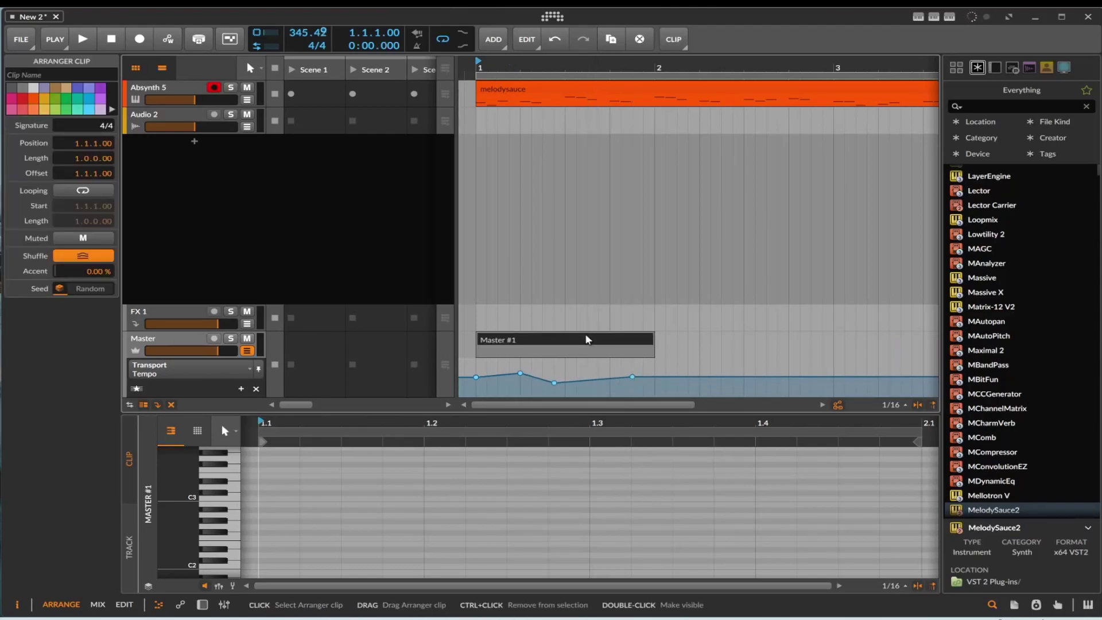
{"action": "key", "text": "ctrl+d"}
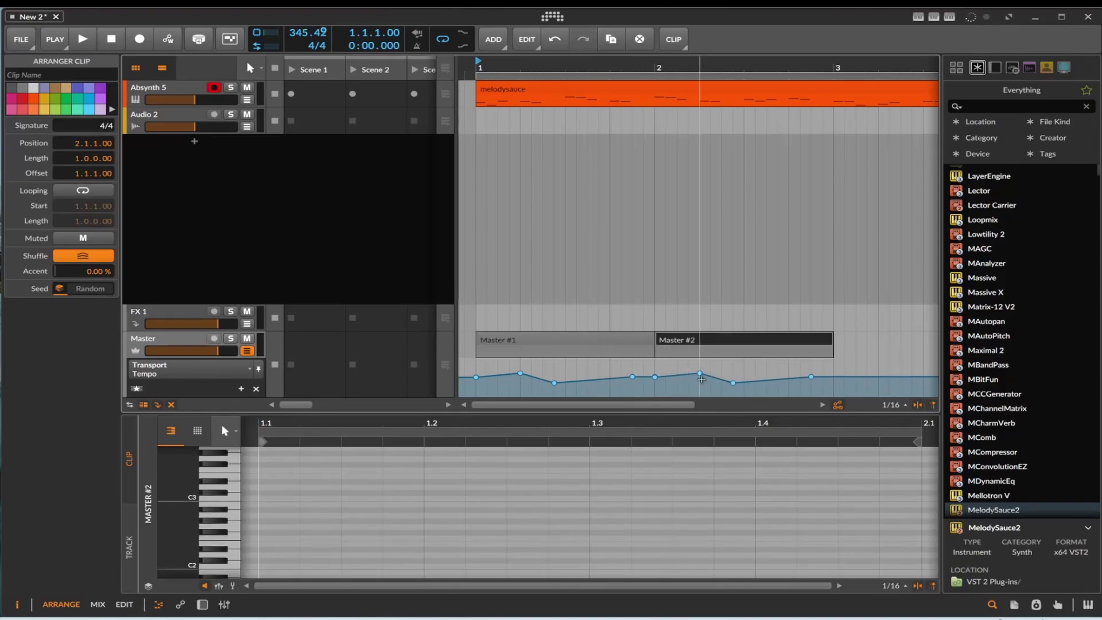
{"action": "left_click", "coordinate": [605, 342]}
{"action": "left_click_drag", "start_coordinate": [477, 351], "coordinate": [322, 376]}
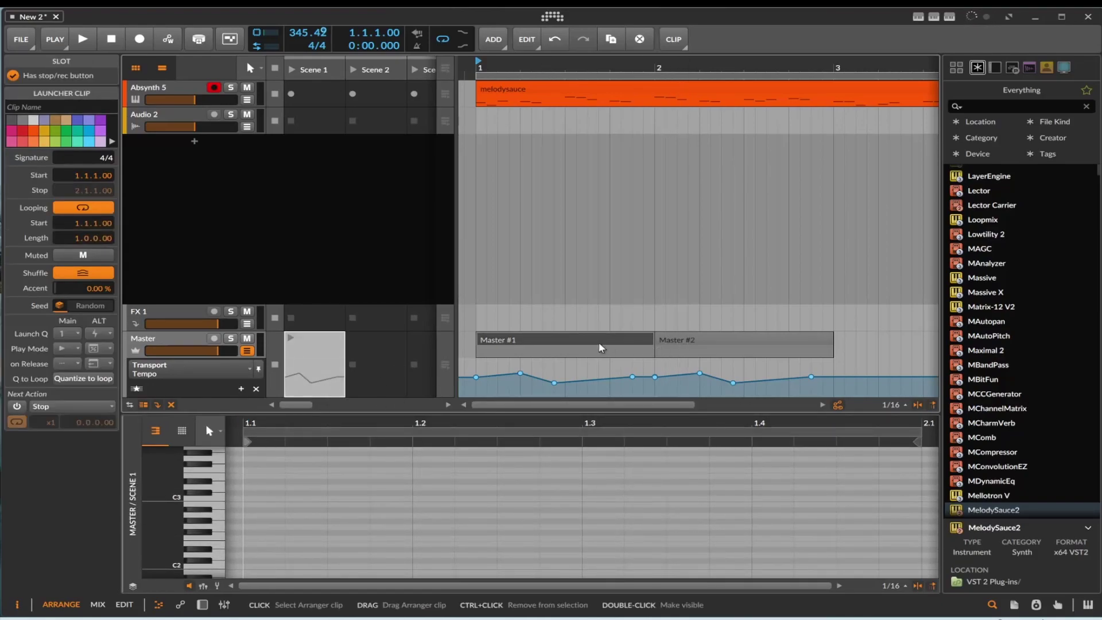
- Delete both Master clips from the arranger timeline
{"action": "left_click", "coordinate": [631, 344]}
{"action": "key", "text": "Delete"}
{"action": "left_click", "coordinate": [657, 344]}
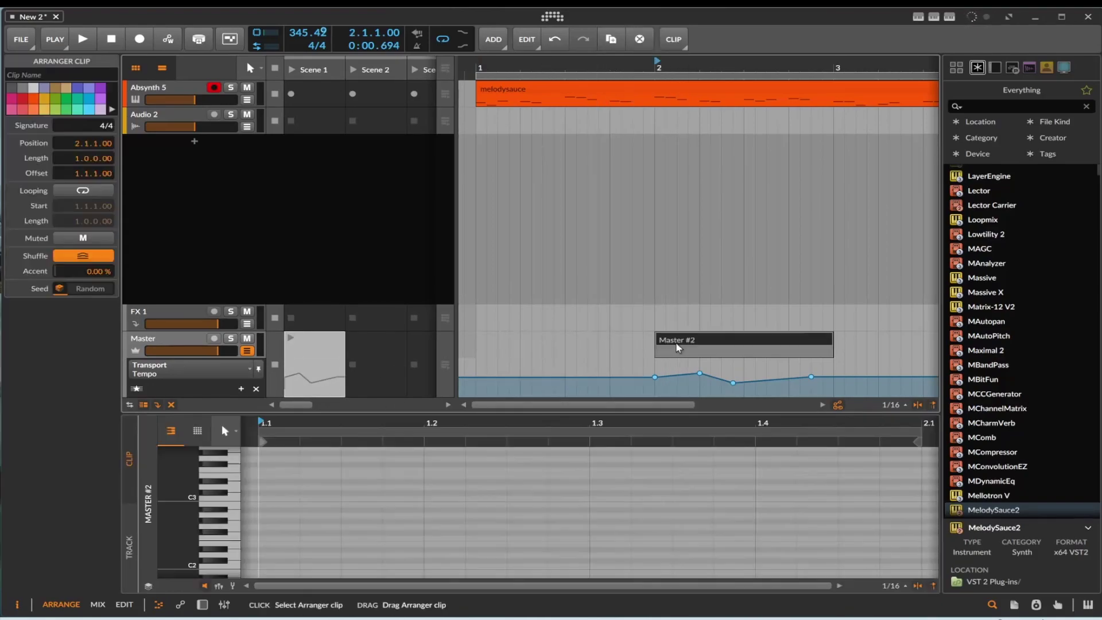
{"action": "key", "text": "Delete"}
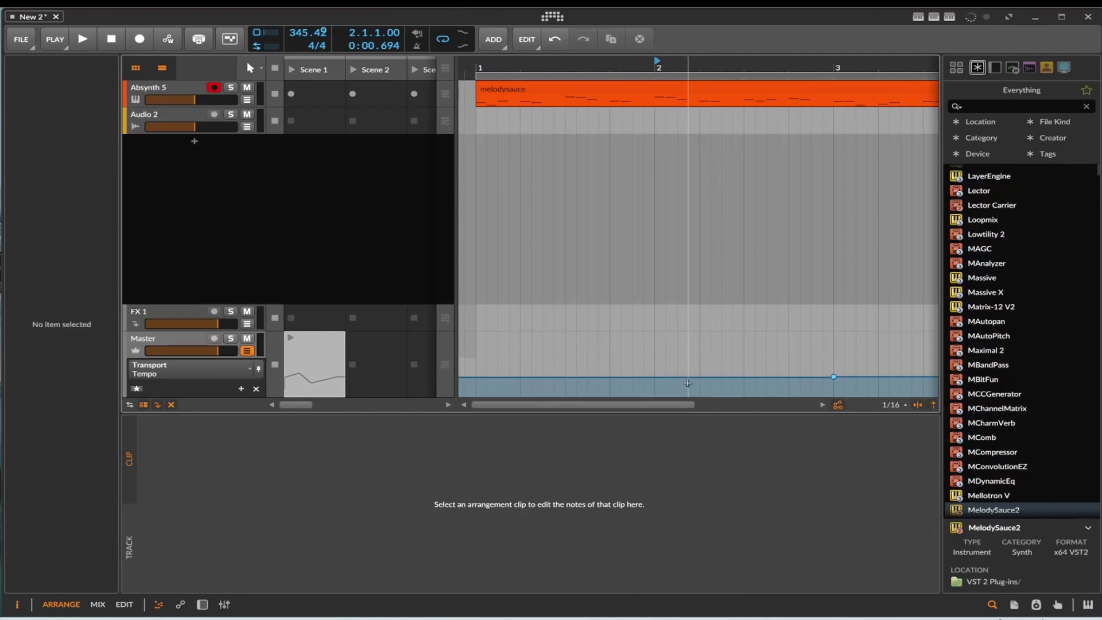
- Launch the Master clip in Scene 1 to hear its tempo automation, and stop playback
{"action": "left_click", "coordinate": [343, 389]}
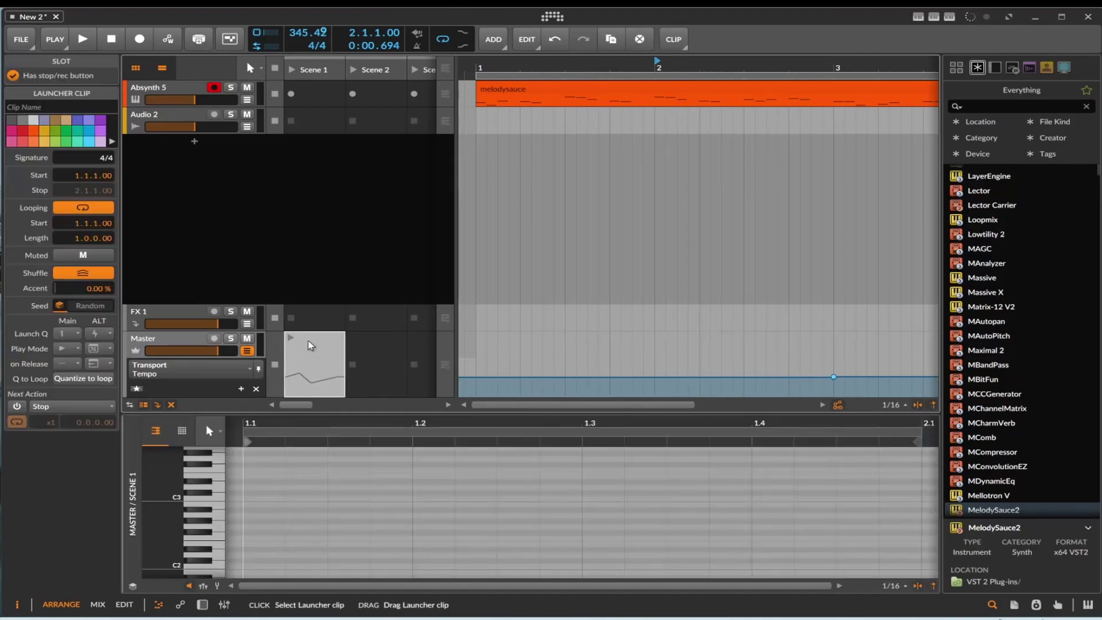
{"action": "left_click", "coordinate": [290, 337]}
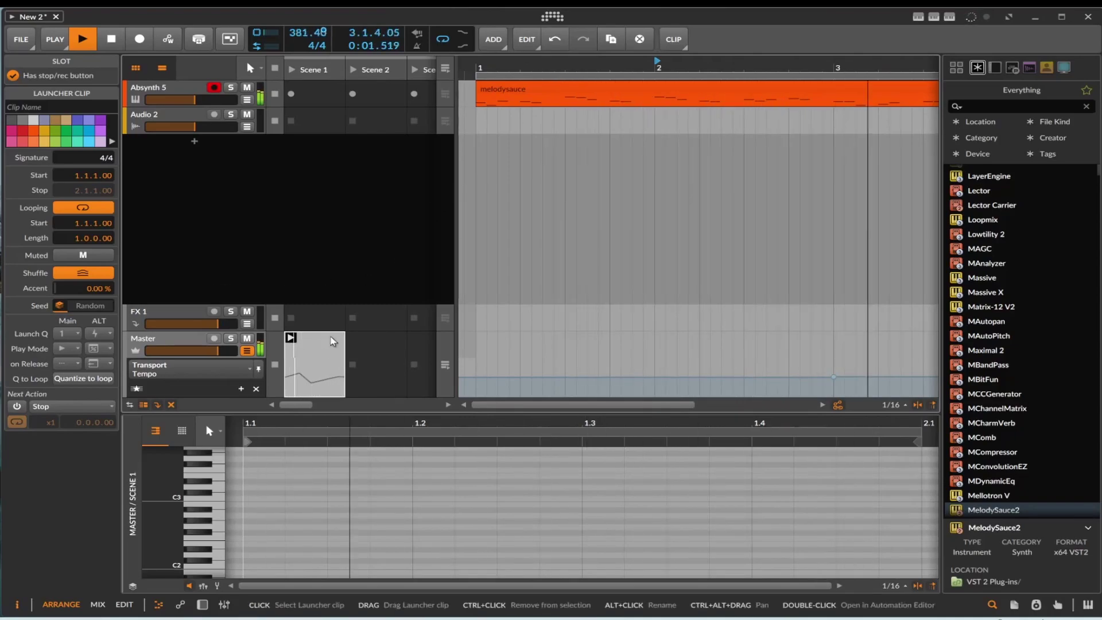
{"action": "left_click", "coordinate": [103, 39]}
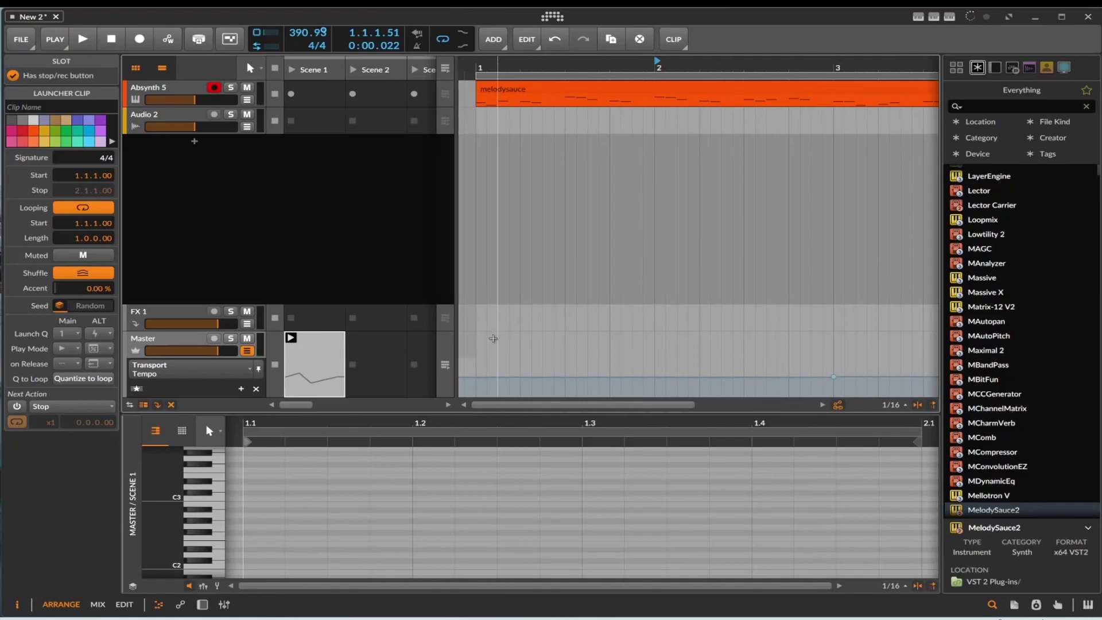
- Insert a new one-bar clip at bar 1 on the Master track and copy it into the Scene 2 launcher slot
{"action": "double_click", "coordinate": [492, 344]}
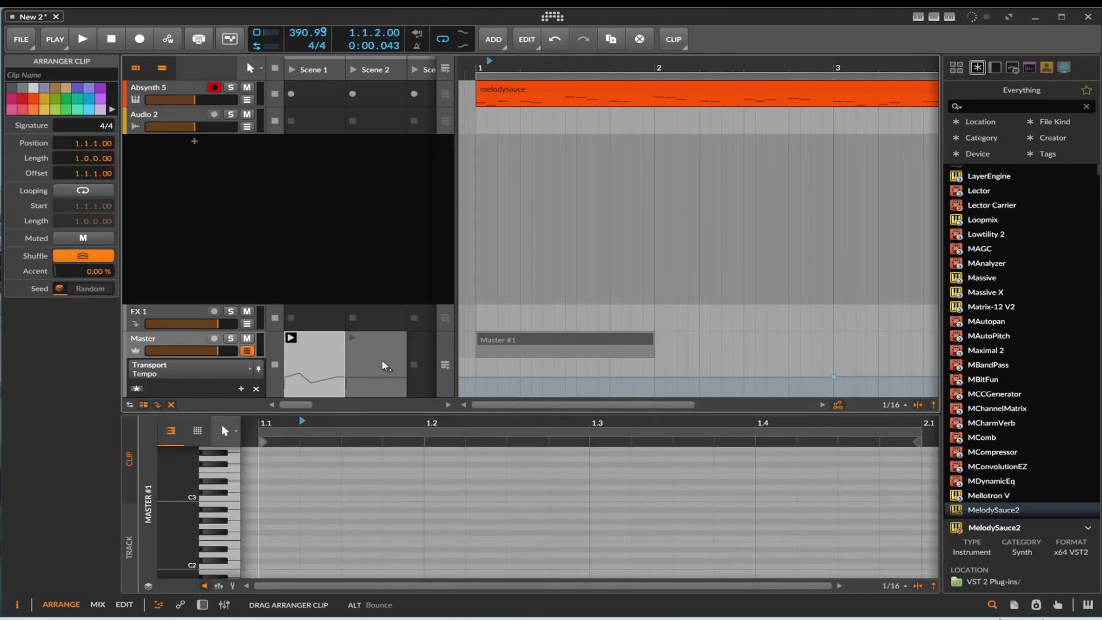
{"action": "double_click", "coordinate": [367, 391]}
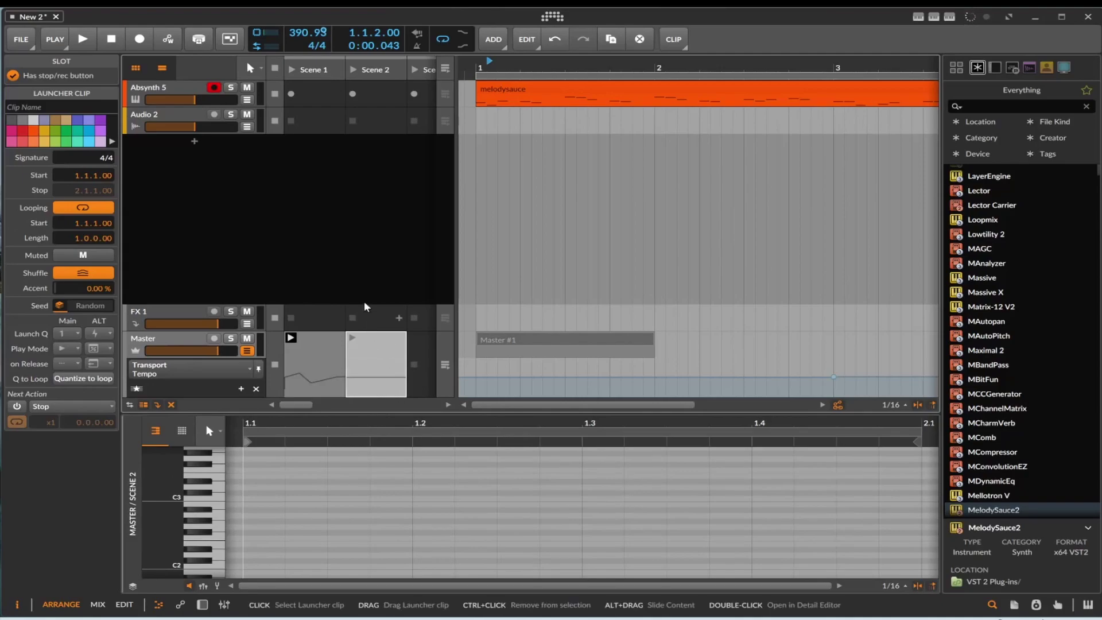
- Lower the four tempo points of the Scene 1 Master clip, moving the last of them to 1.4.4.29 at 113.26 BPM
{"action": "left_click", "coordinate": [310, 373]}
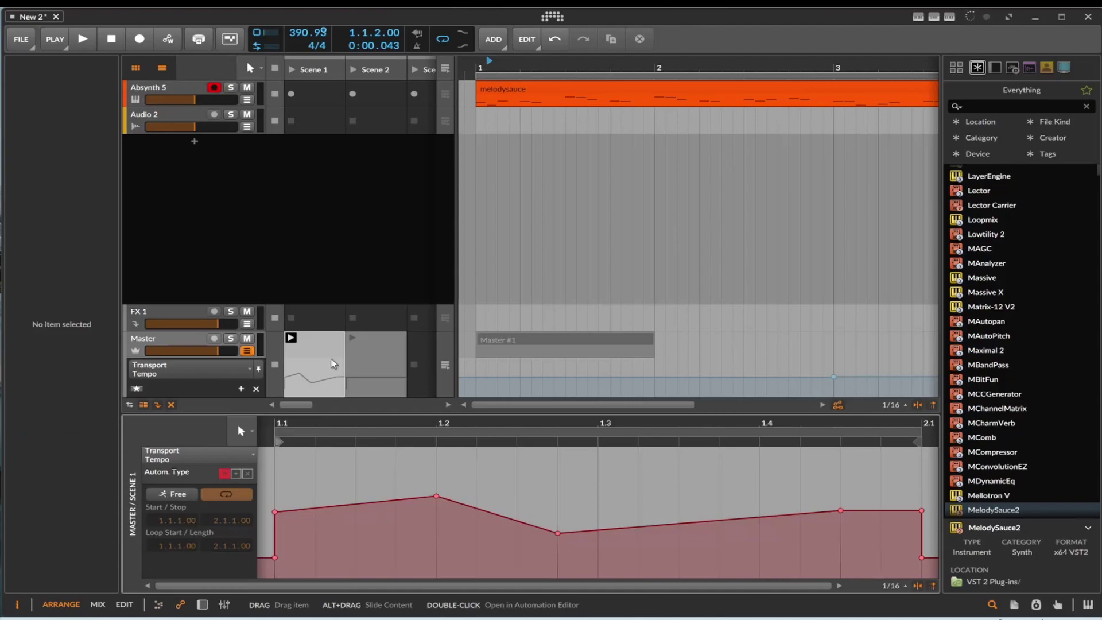
{"action": "left_click_drag", "start_coordinate": [275, 511], "coordinate": [298, 552]}
{"action": "left_click_drag", "start_coordinate": [437, 496], "coordinate": [408, 569]}
{"action": "left_click_drag", "start_coordinate": [557, 533], "coordinate": [517, 561]}
{"action": "left_click_drag", "start_coordinate": [841, 511], "coordinate": [892, 557]}
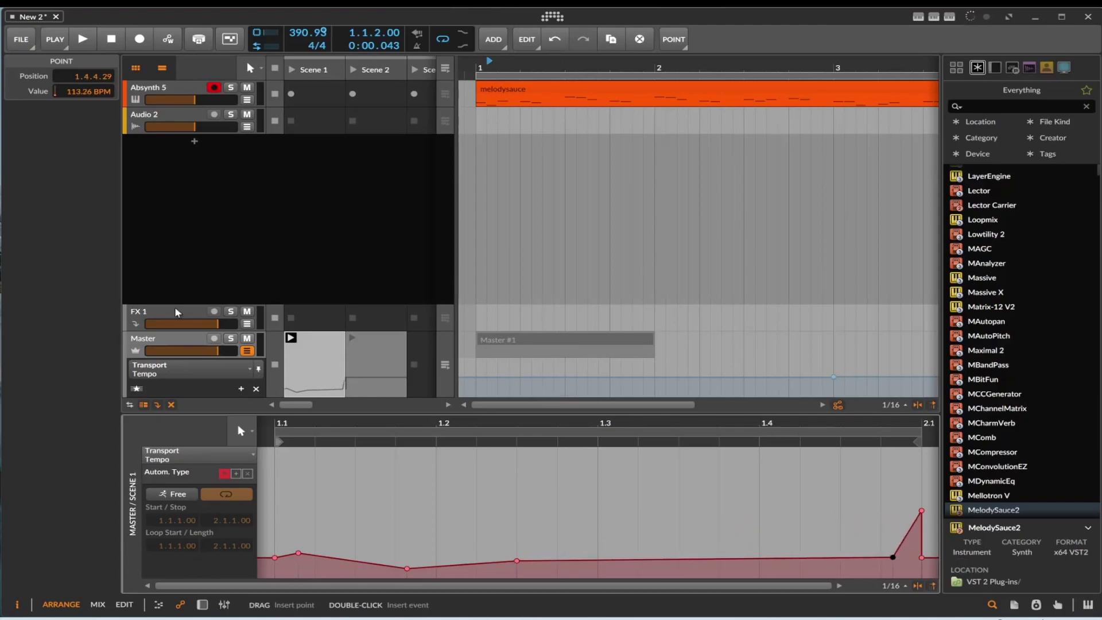
- Play the Scene 1 Master clip with the reshaped tempo curve, and stop playback
{"action": "left_click", "coordinate": [291, 338]}
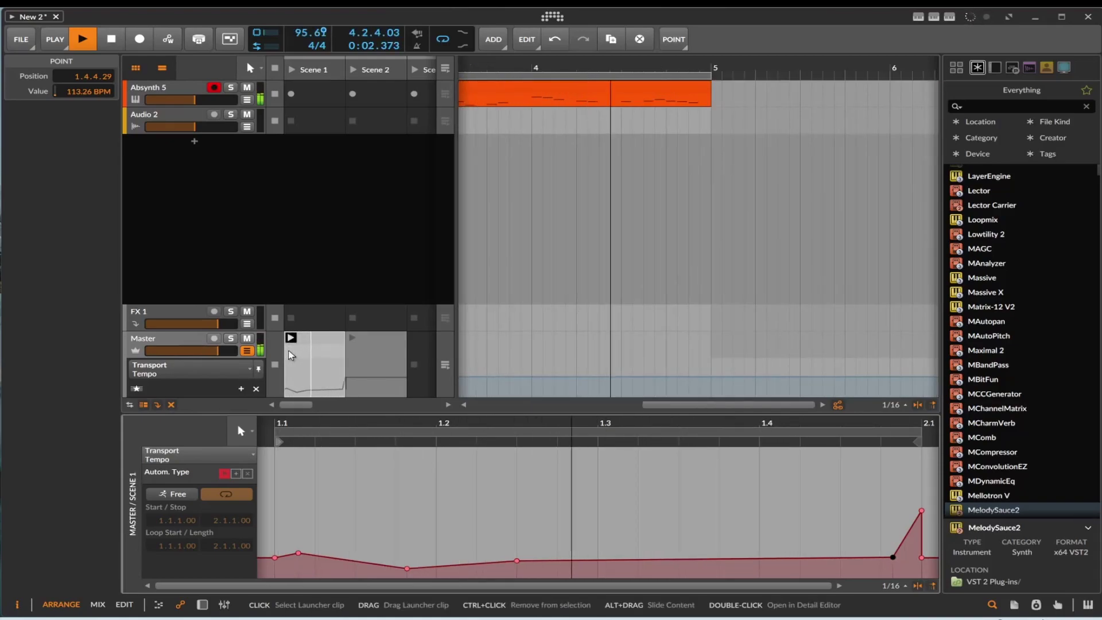
{"action": "left_click", "coordinate": [291, 354]}
{"action": "key", "text": "space"}
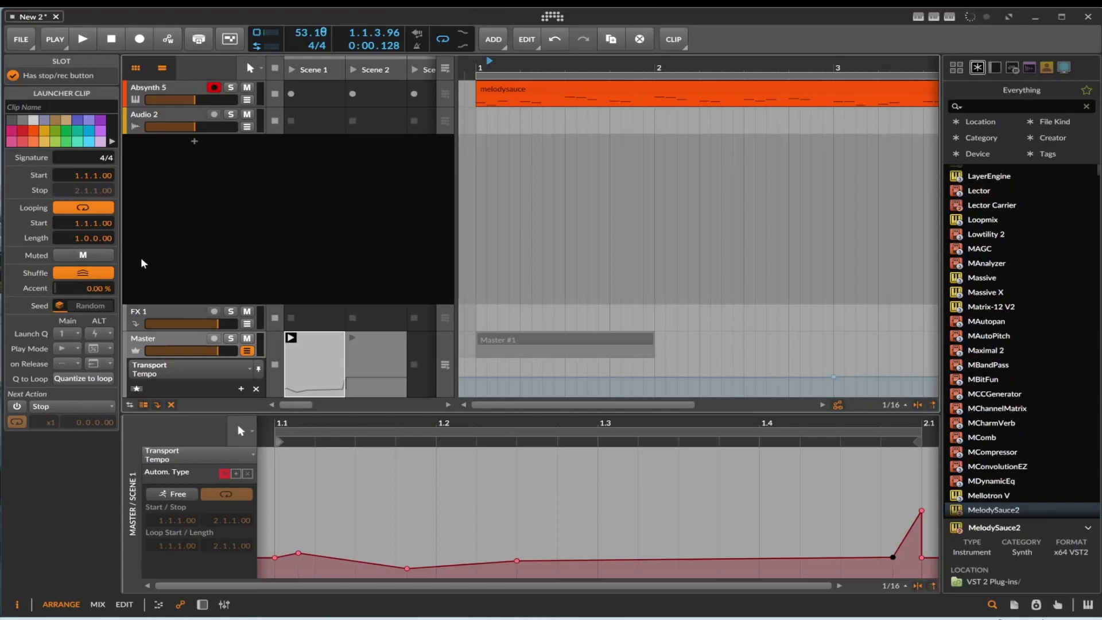
- Turn off looping for the Scene 1 Master clip and set its main launch quantization to Off
{"action": "left_click", "coordinate": [83, 207]}
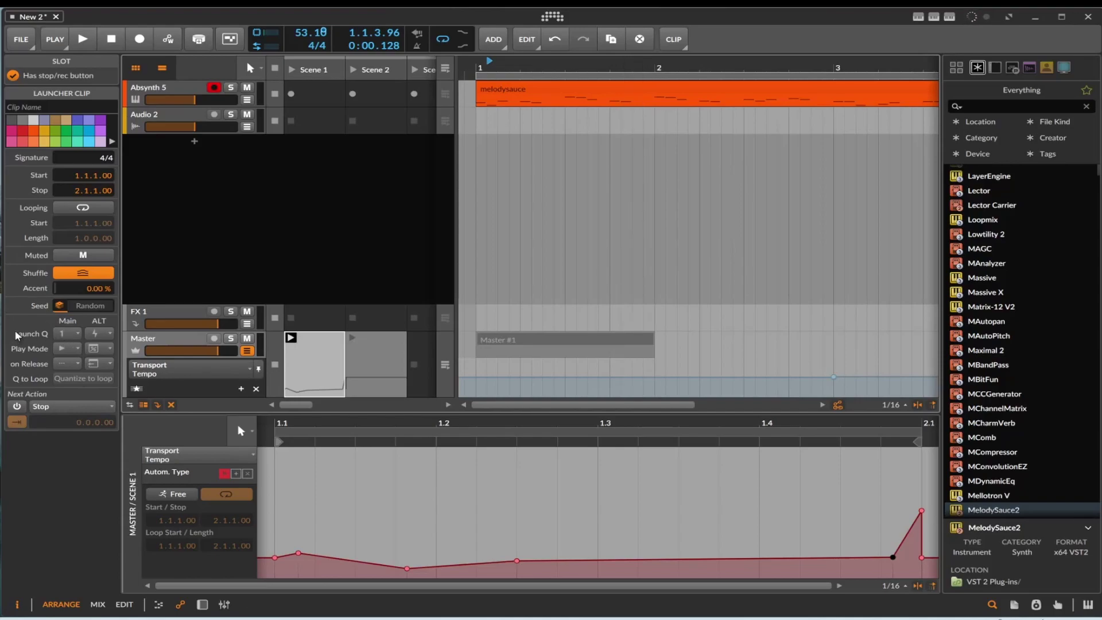
{"action": "left_click", "coordinate": [61, 334]}
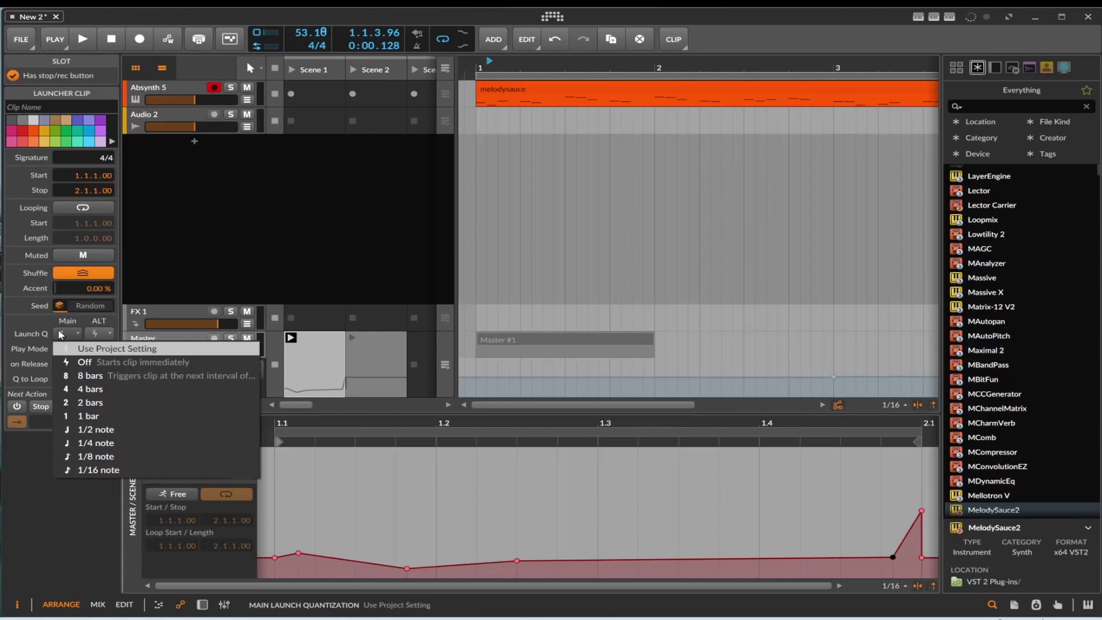
{"action": "left_click", "coordinate": [70, 332]}
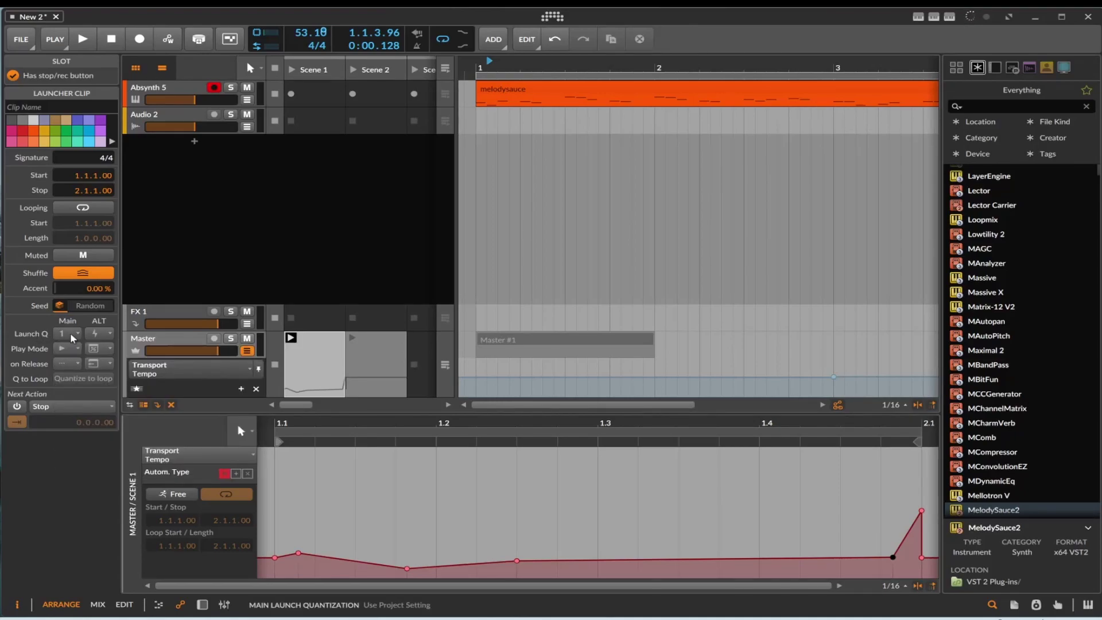
{"action": "left_click", "coordinate": [70, 332]}
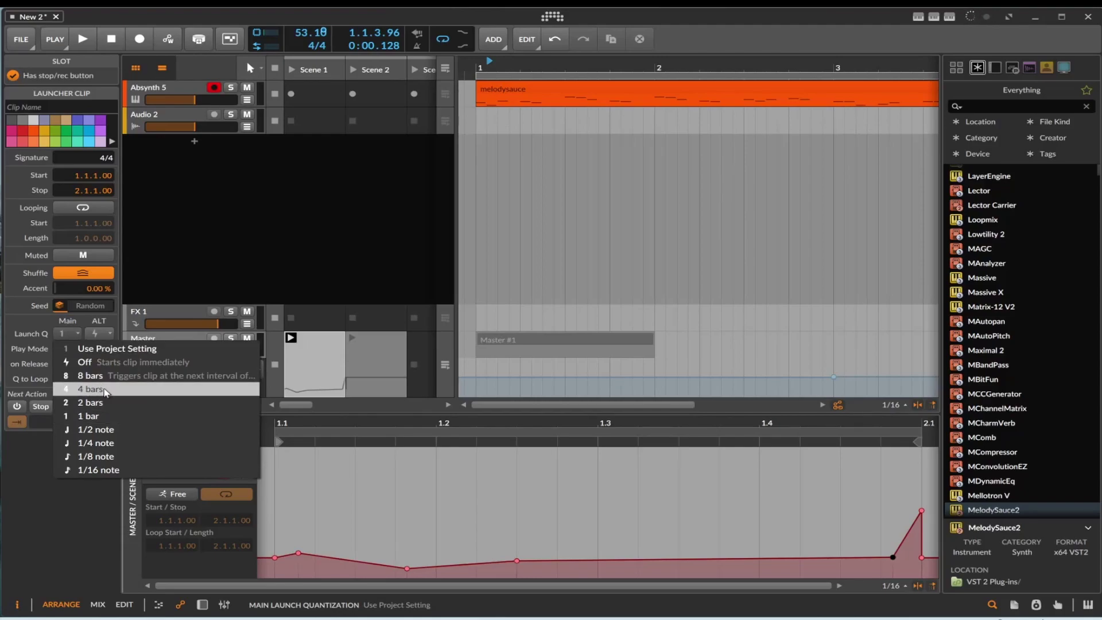
{"action": "left_click", "coordinate": [147, 363]}
- Review the available main play mode and release options of the Scene 1 Master clip
{"action": "left_click", "coordinate": [73, 349]}
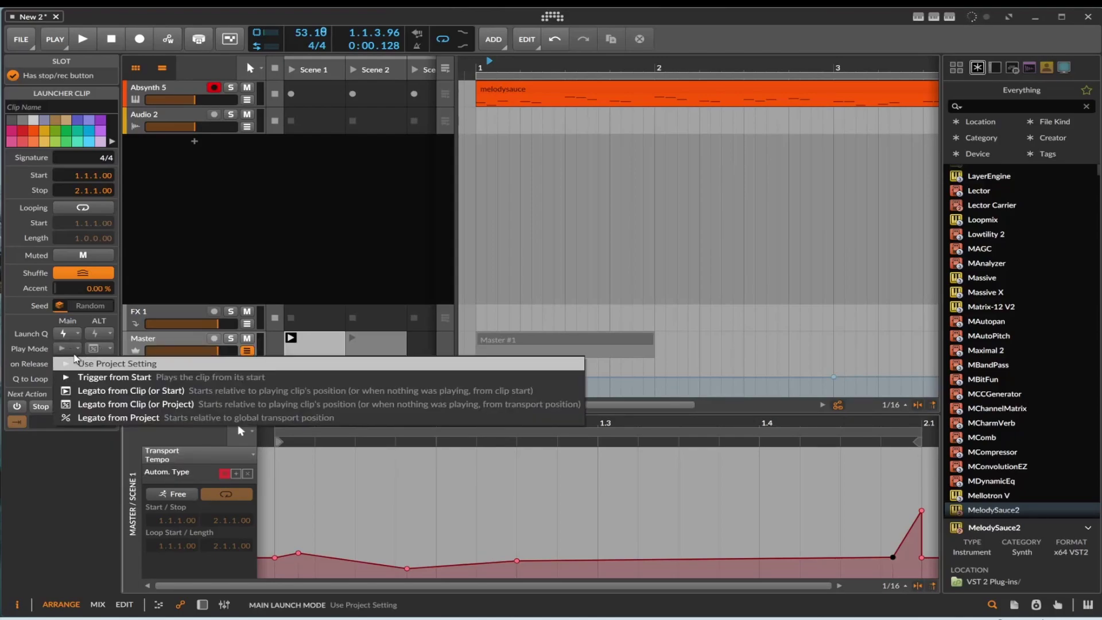
{"action": "left_click", "coordinate": [13, 347]}
{"action": "left_click", "coordinate": [61, 364]}
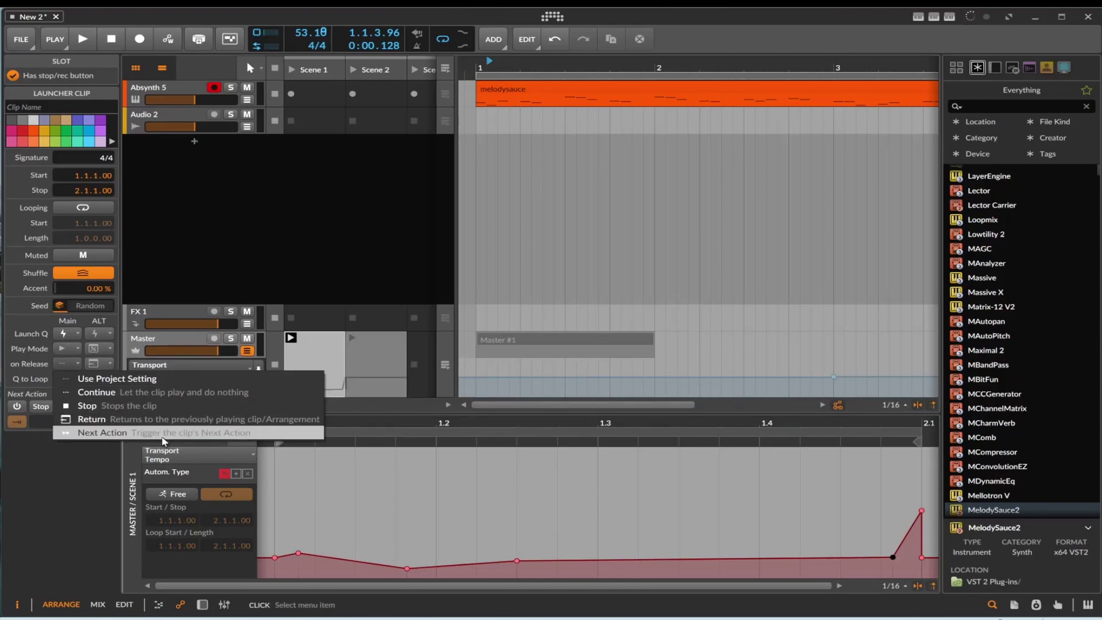
{"action": "left_click", "coordinate": [98, 392]}
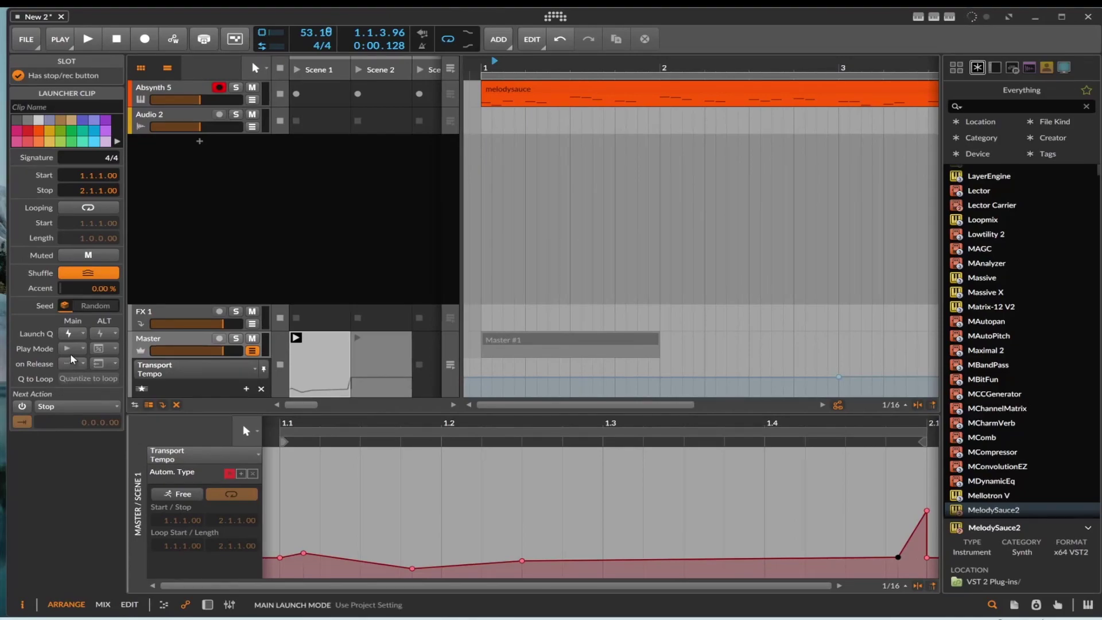
- Set the next action of the Scene 1 Master clip to Play Random
{"action": "left_click", "coordinate": [87, 408]}
{"action": "left_click", "coordinate": [33, 452]}
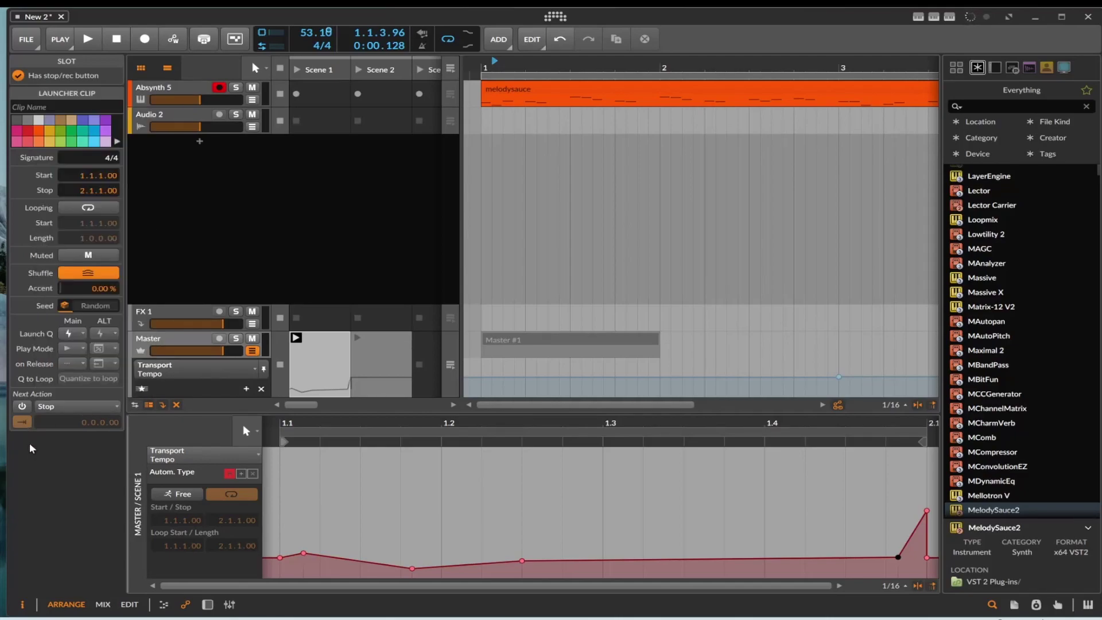
{"action": "left_click", "coordinate": [70, 405]}
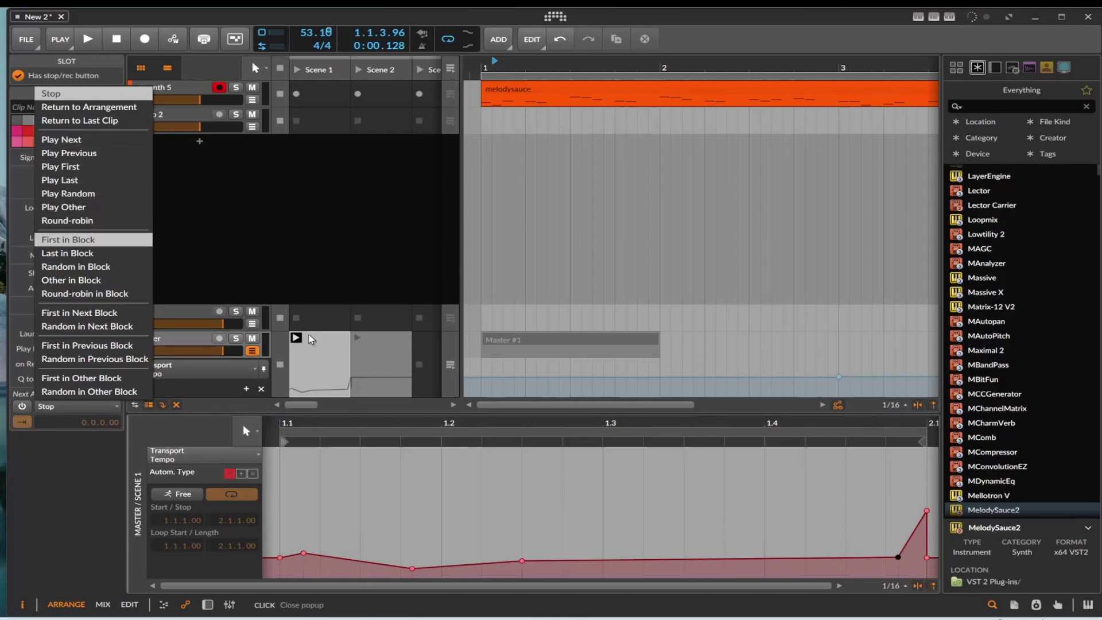
{"action": "left_click", "coordinate": [99, 197]}
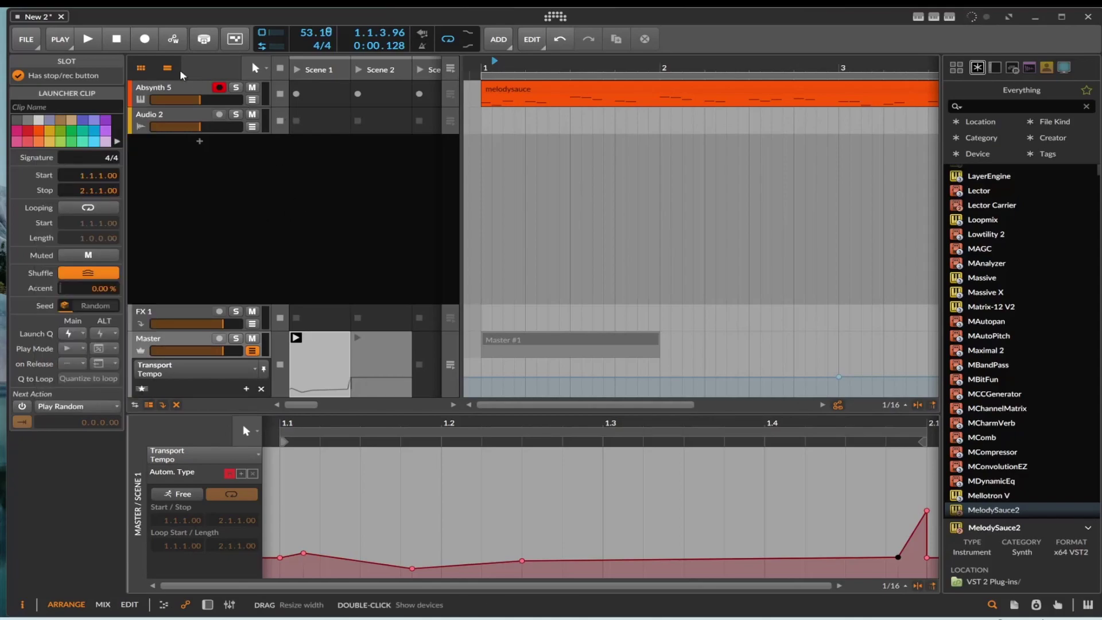
- Start playback to check the clip's random next action, and stop it
{"action": "left_click", "coordinate": [91, 46]}
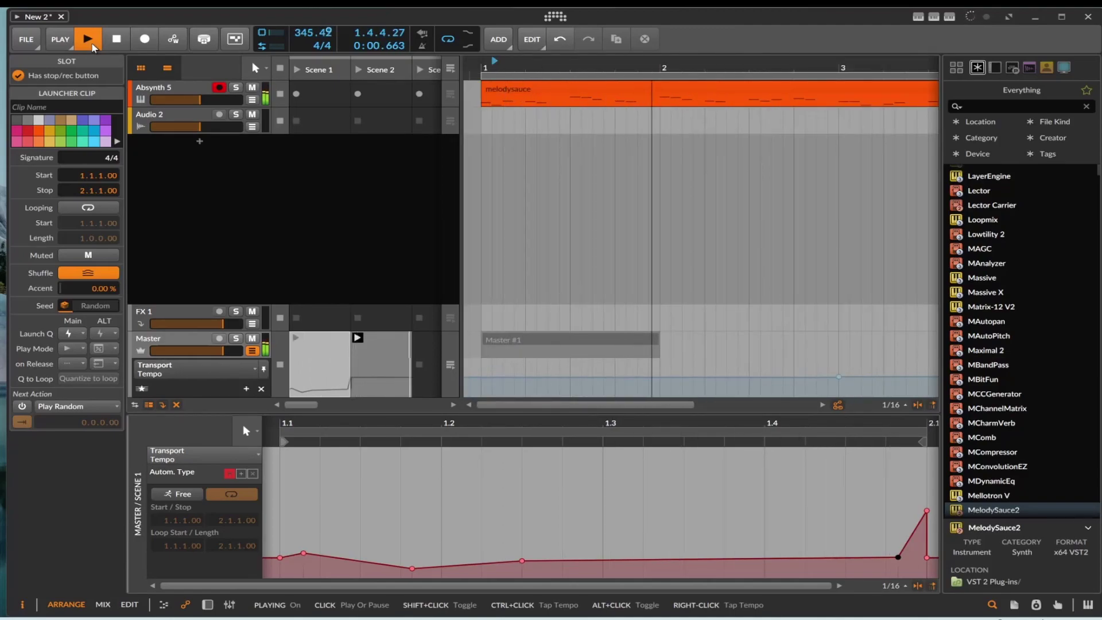
{"action": "left_click", "coordinate": [92, 45]}
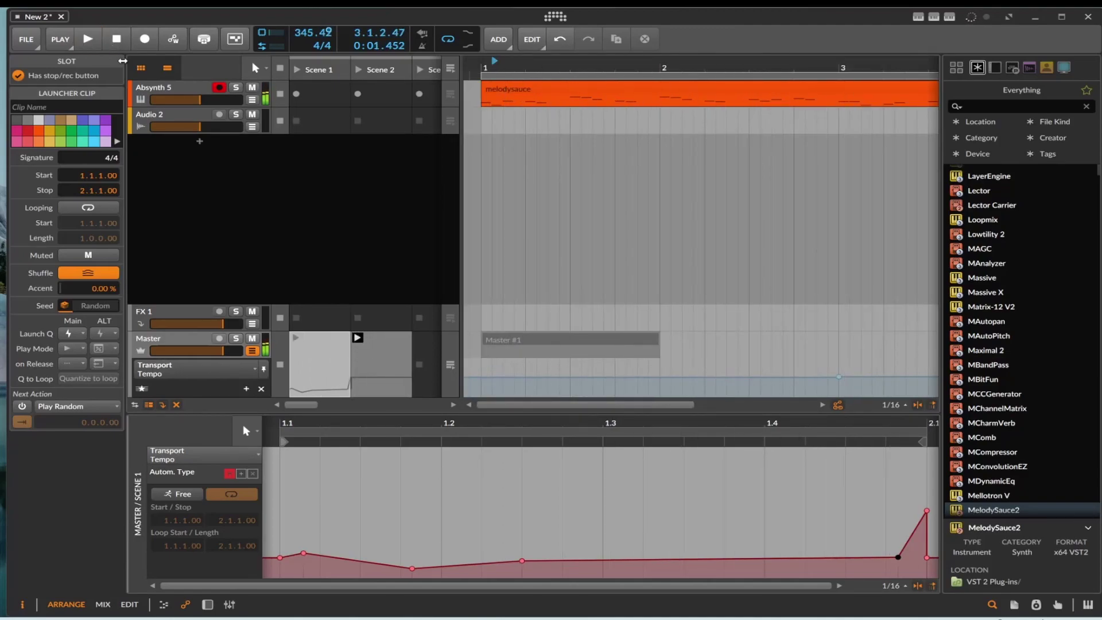
- Set the next action of the Scene 2 Master clip to Play Previous, and test the clip chaining in playback
{"action": "left_click", "coordinate": [370, 390]}
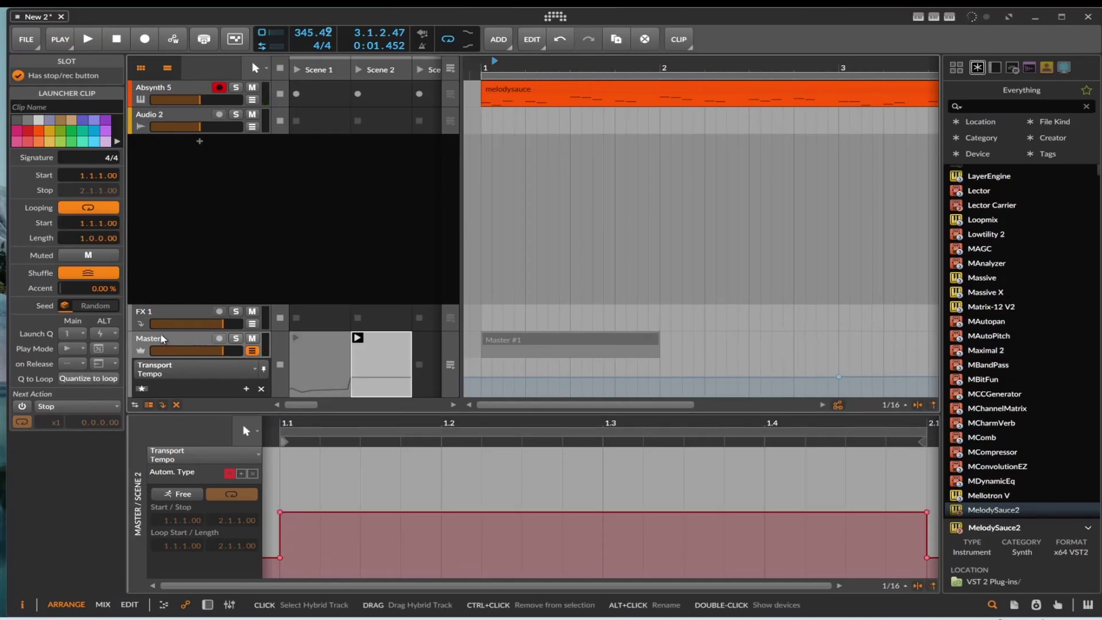
{"action": "left_click", "coordinate": [68, 407]}
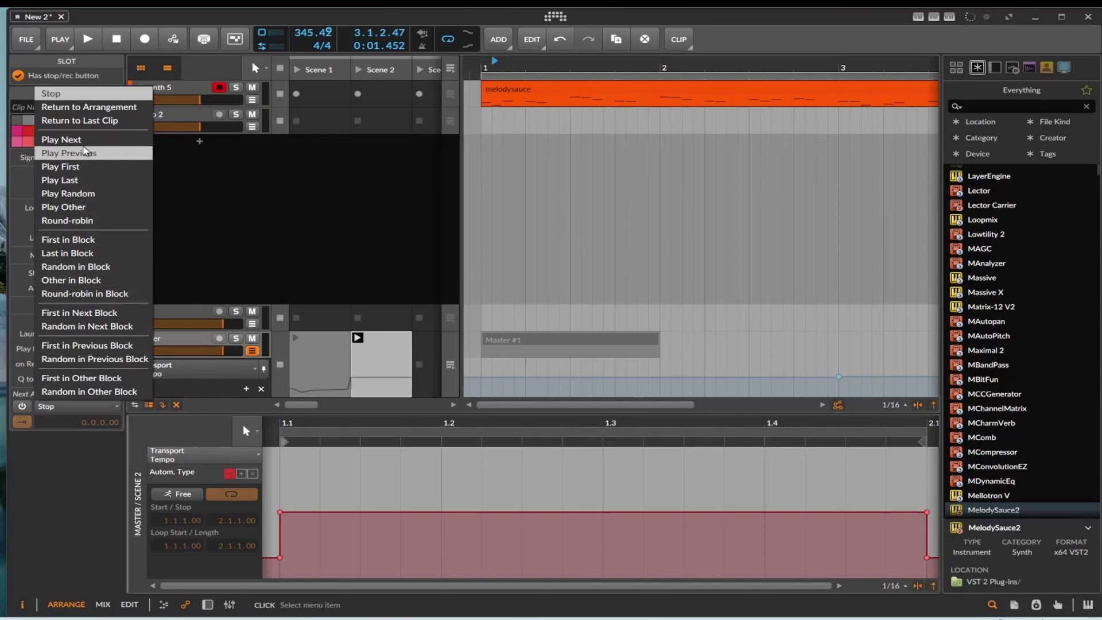
{"action": "left_click", "coordinate": [85, 152]}
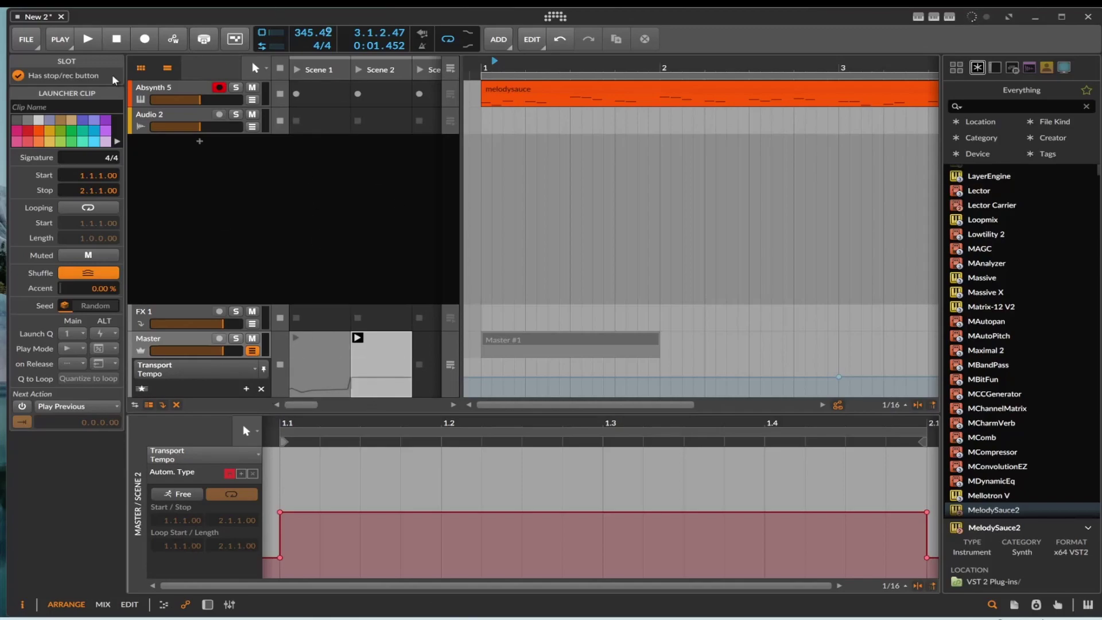
{"action": "left_click", "coordinate": [99, 39]}
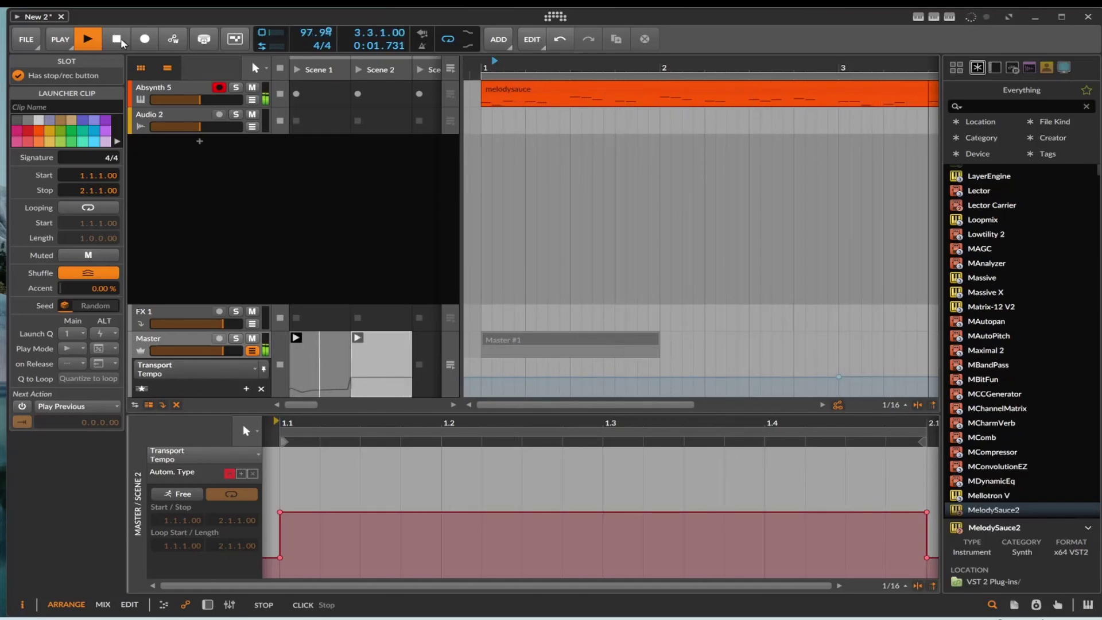
{"action": "left_click", "coordinate": [121, 42]}
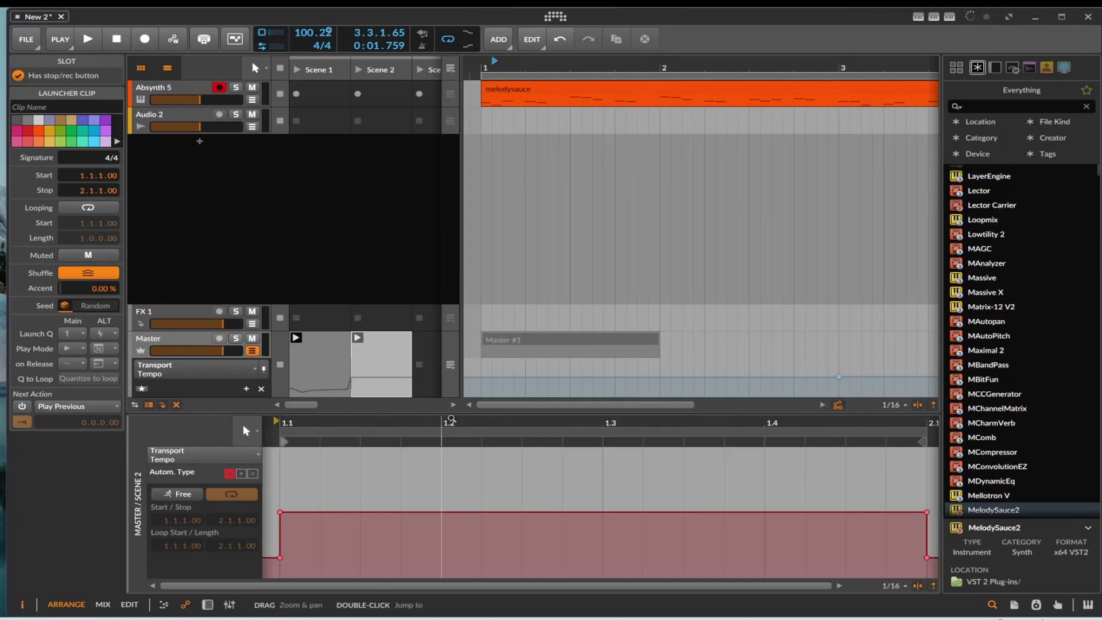
- Delete the Master track's arranger clip and create a one-bar replacement at bar 1
{"action": "left_click", "coordinate": [536, 343]}
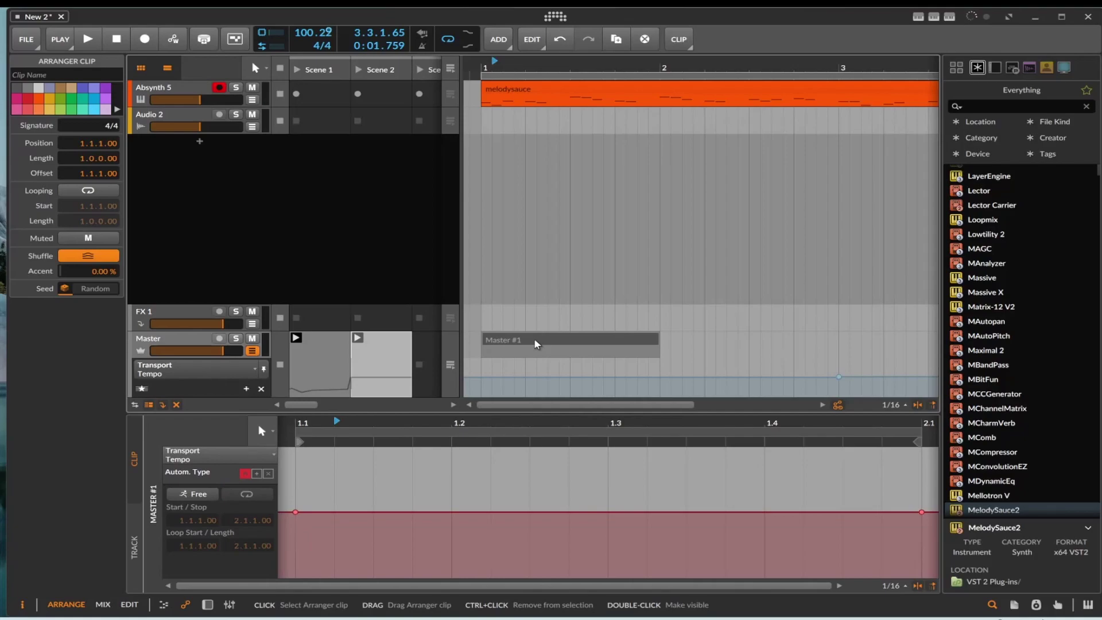
{"action": "key", "text": "Delete"}
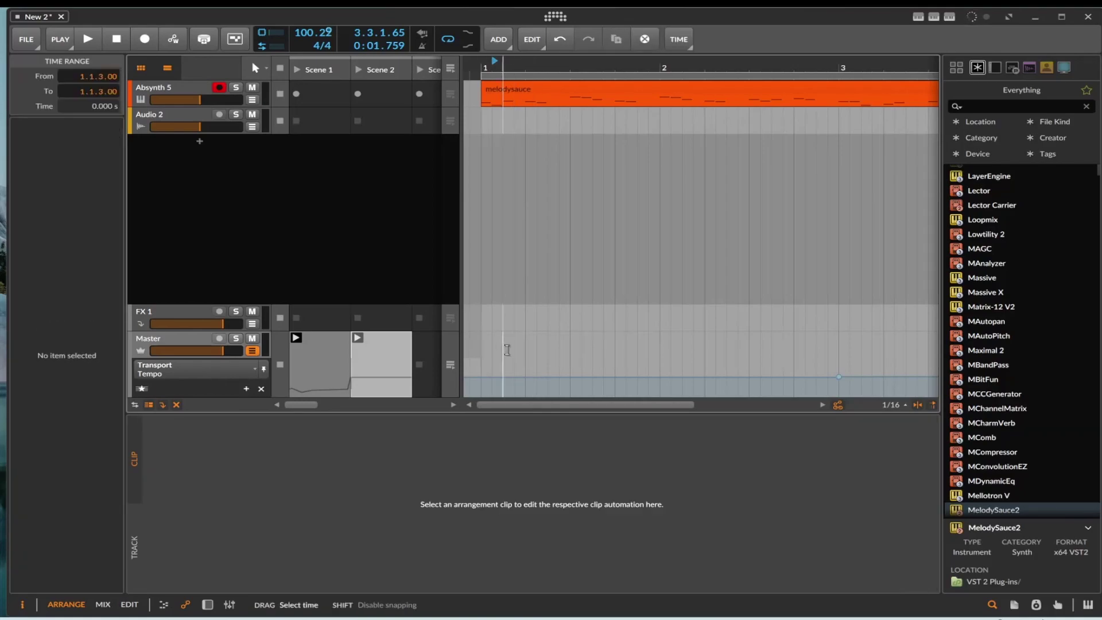
{"action": "double_click", "coordinate": [506, 349]}
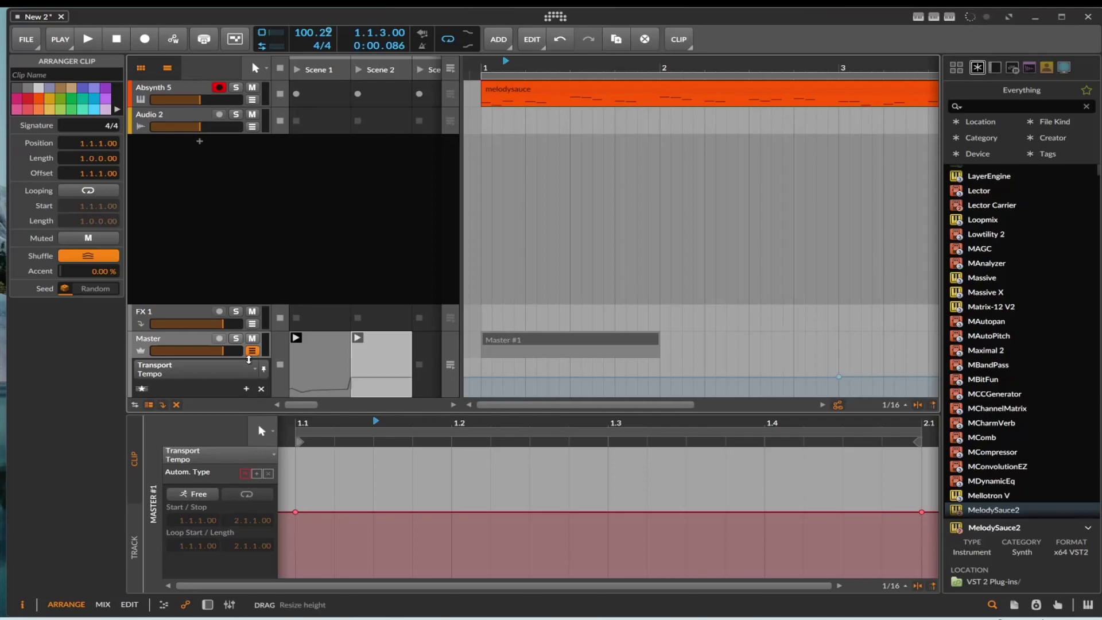
- Show the project's devices with the modulator slots expanded
{"action": "left_click", "coordinate": [252, 371]}
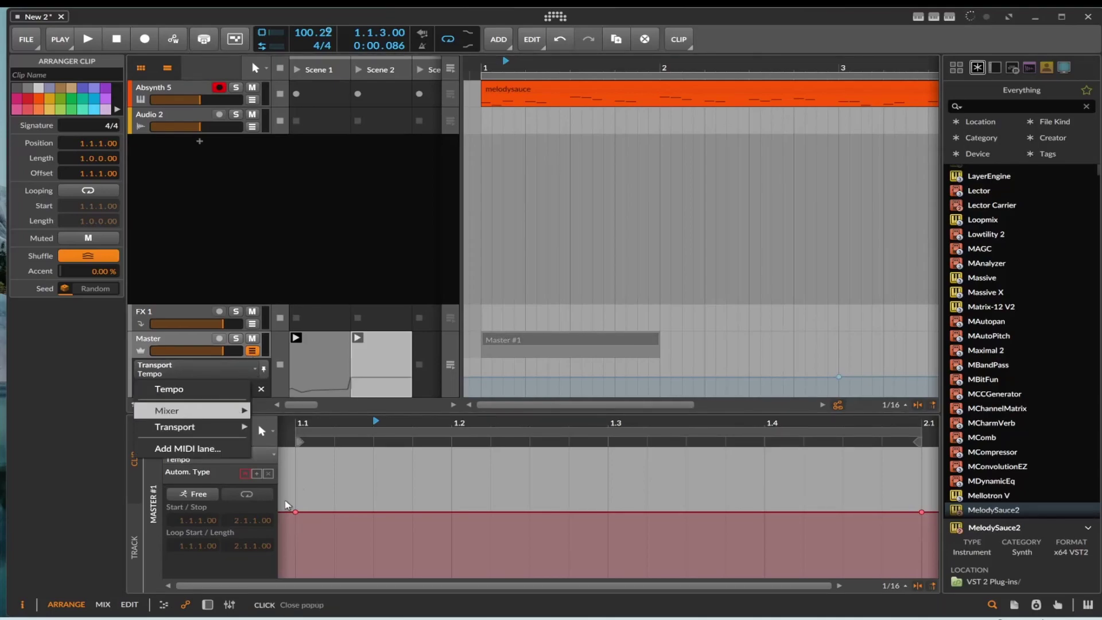
{"action": "left_click", "coordinate": [153, 563]}
{"action": "left_click", "coordinate": [165, 606]}
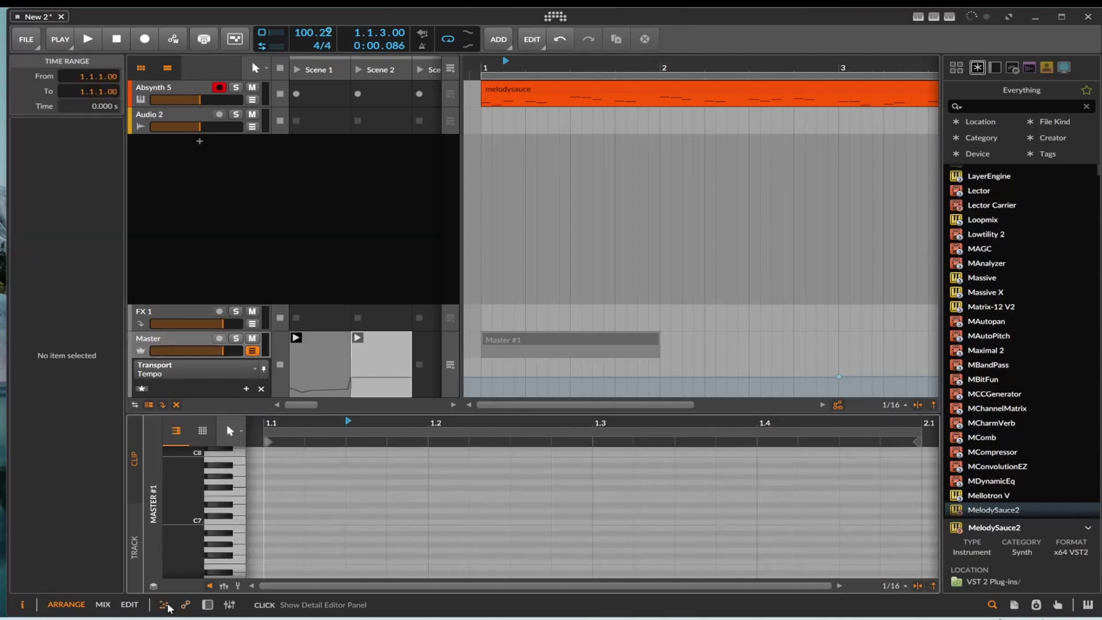
{"action": "left_click", "coordinate": [208, 604]}
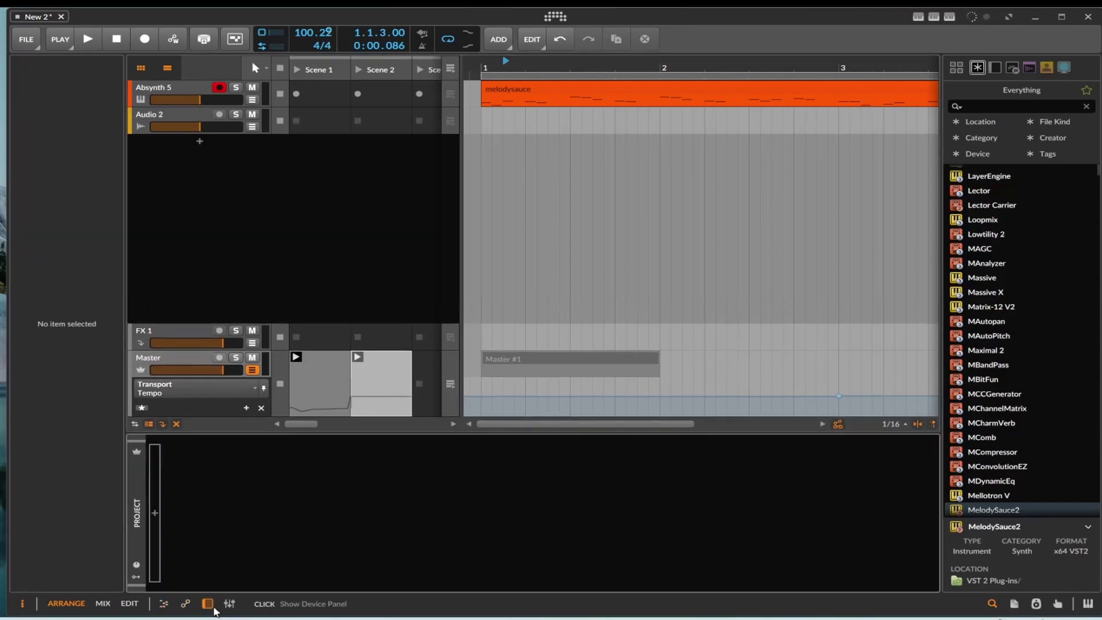
{"action": "mouse_move", "coordinate": [216, 618]}
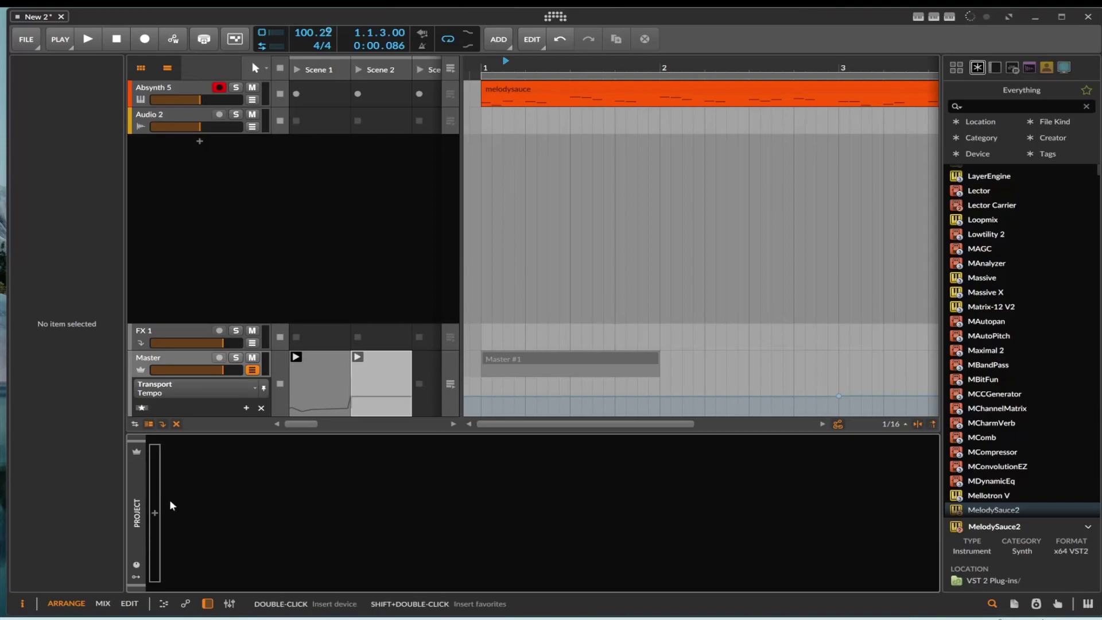
{"action": "left_click", "coordinate": [137, 576]}
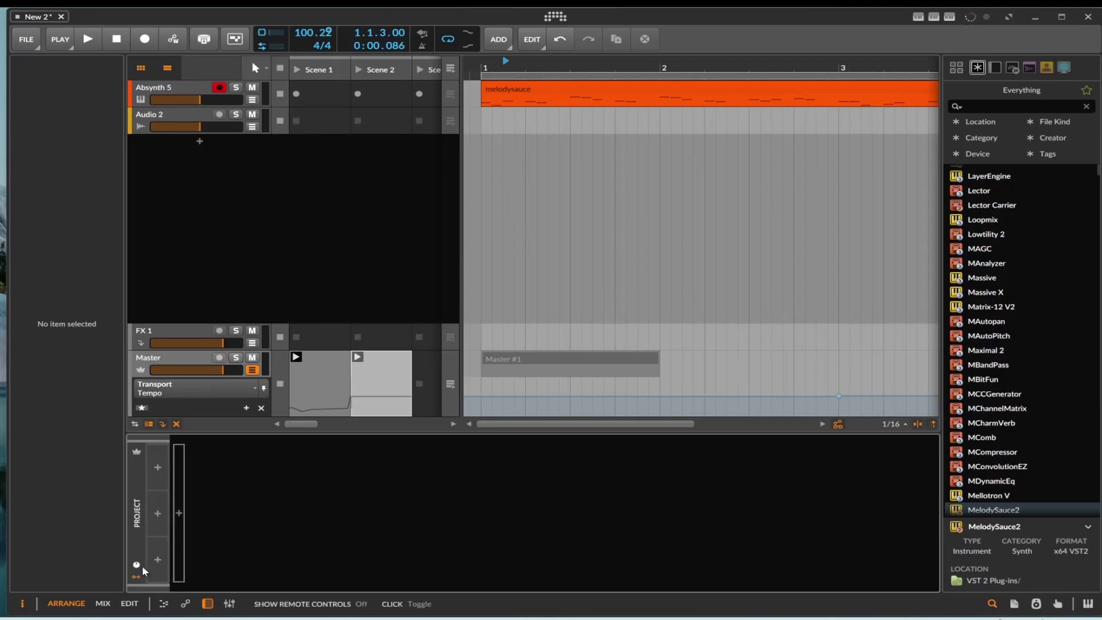
- Add a Macro modulator to the project's first modulator slot
{"action": "left_click", "coordinate": [156, 469]}
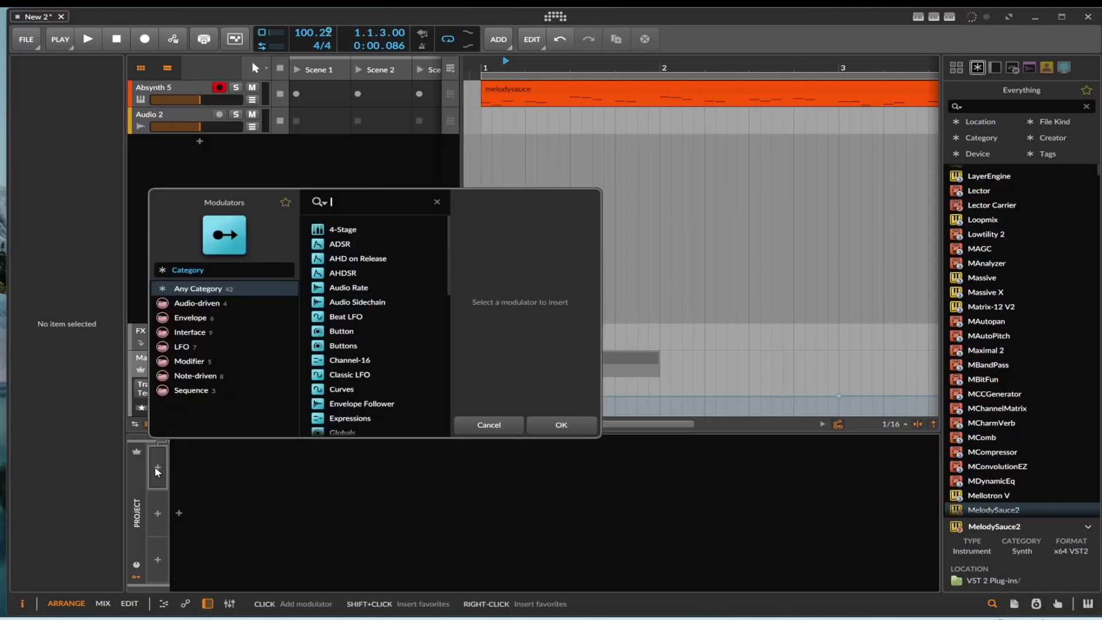
{"action": "type", "text": "mac"}
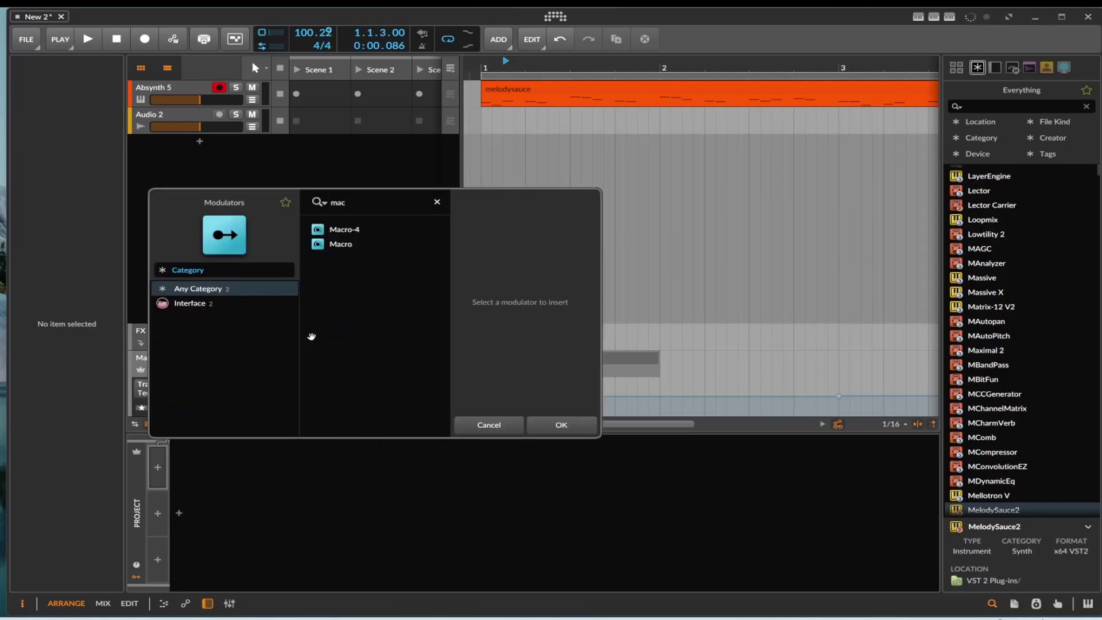
{"action": "left_click", "coordinate": [324, 246]}
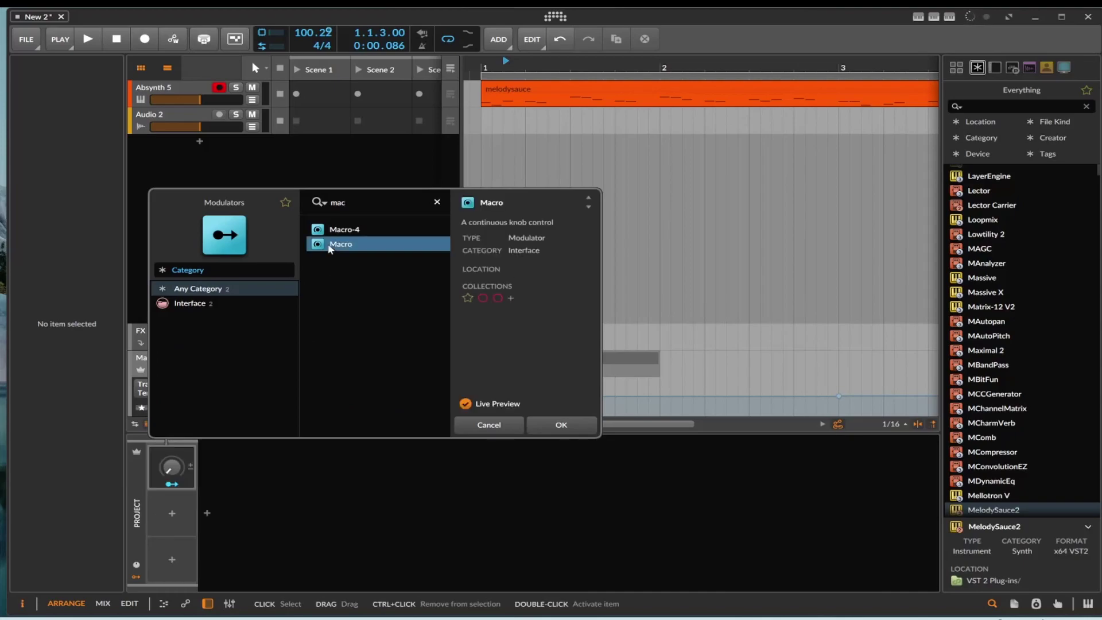
{"action": "double_click", "coordinate": [324, 245]}
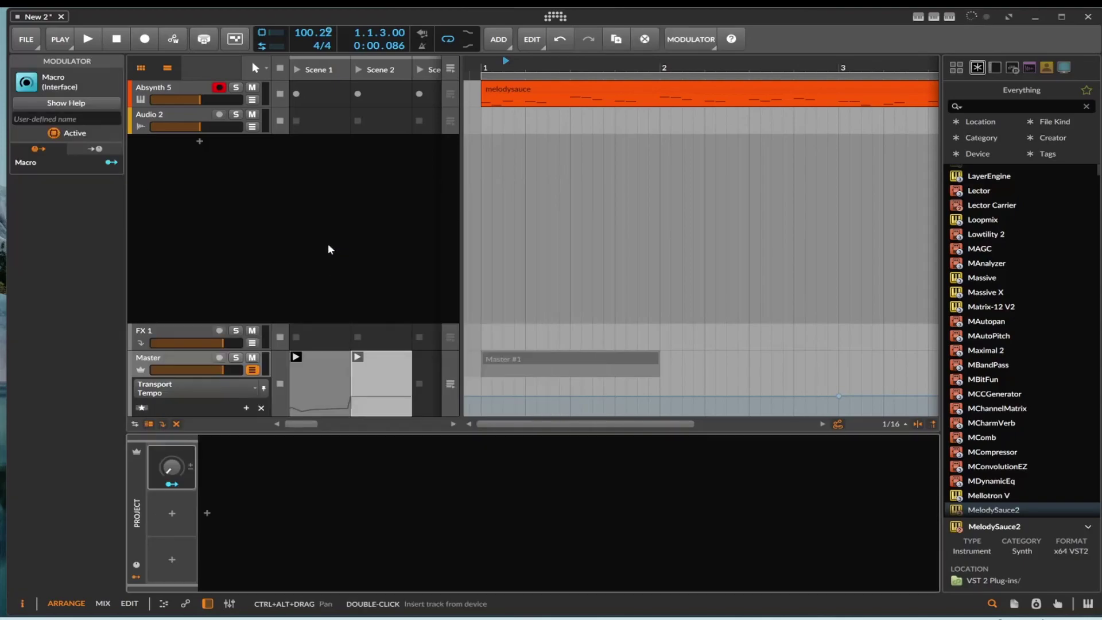
- Rename the project's Macro modulator as Volume
{"action": "left_click", "coordinate": [172, 455]}
{"action": "type", "text": "Volume"}
{"action": "key", "text": "Return"}
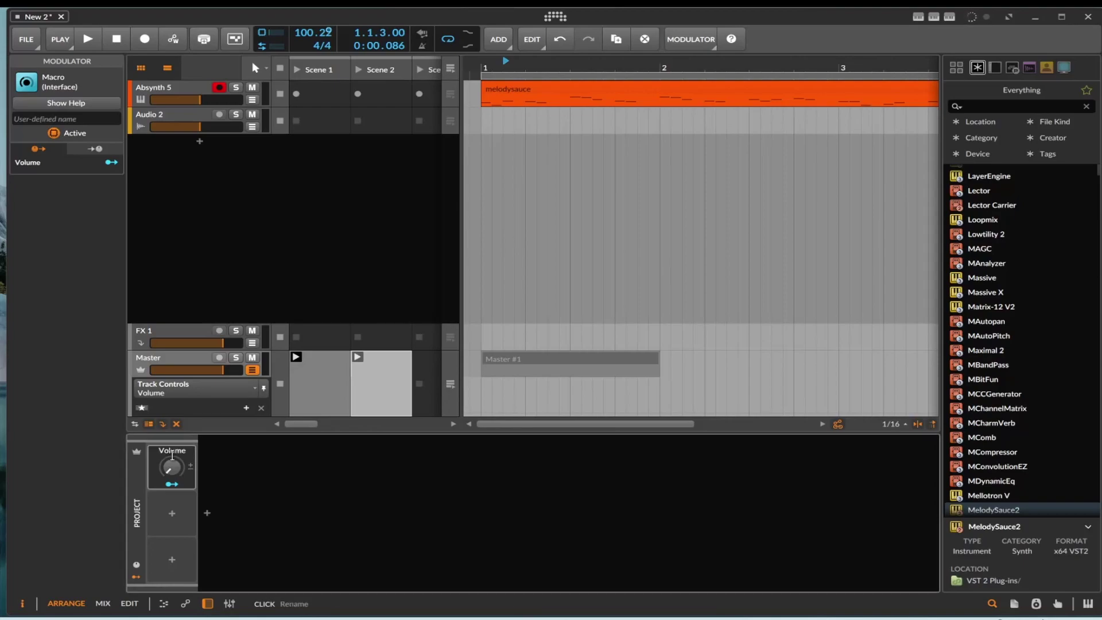
- Map the Volume macro to the Absynth 5 track volume with a downward modulation range, and test the macro during playback
{"action": "left_click", "coordinate": [183, 97]}
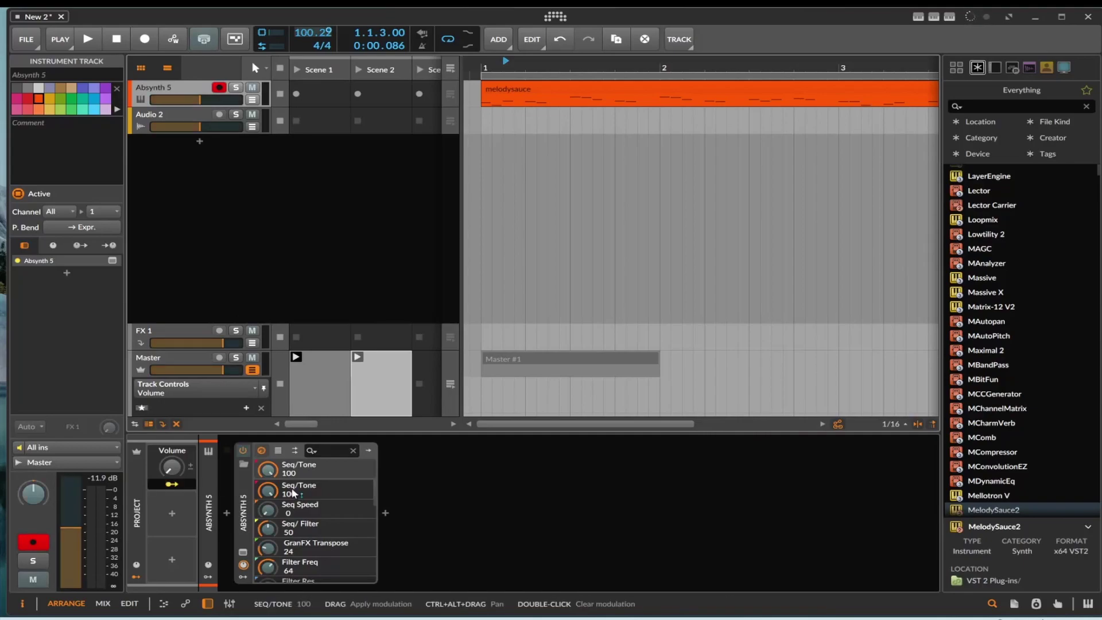
{"action": "left_click_drag", "start_coordinate": [199, 100], "coordinate": [199, 101]}
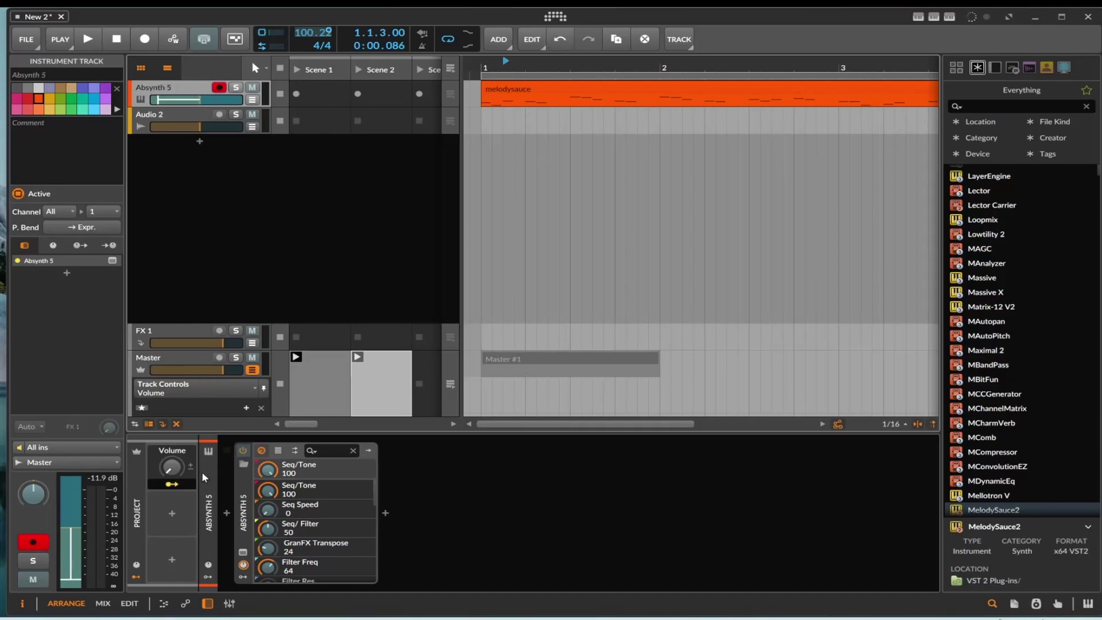
{"action": "left_click", "coordinate": [177, 485]}
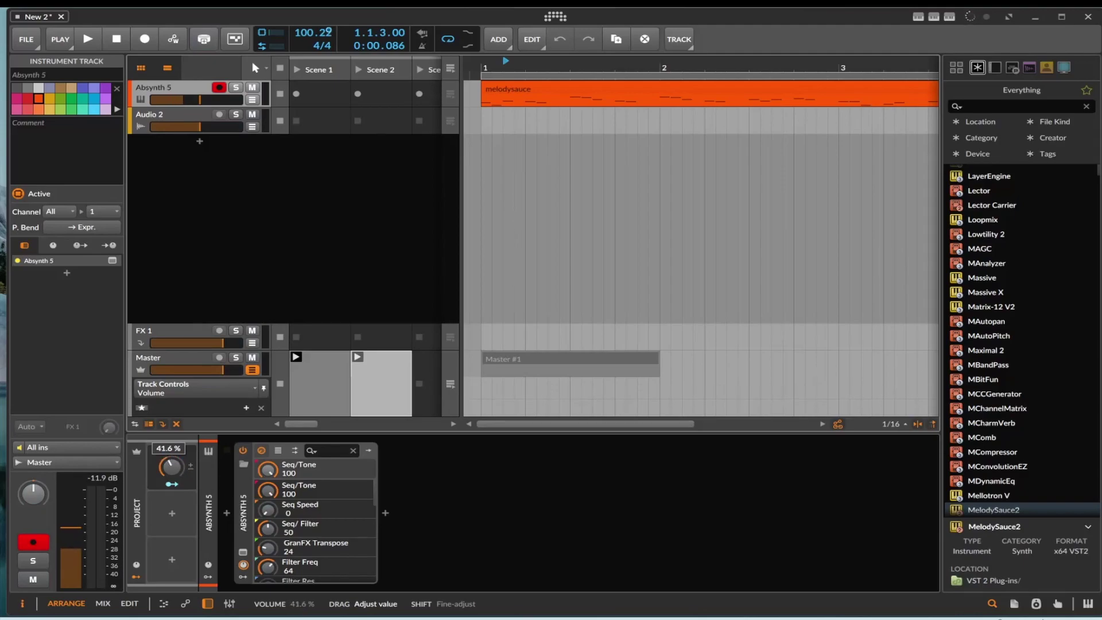
{"action": "key", "text": "space"}
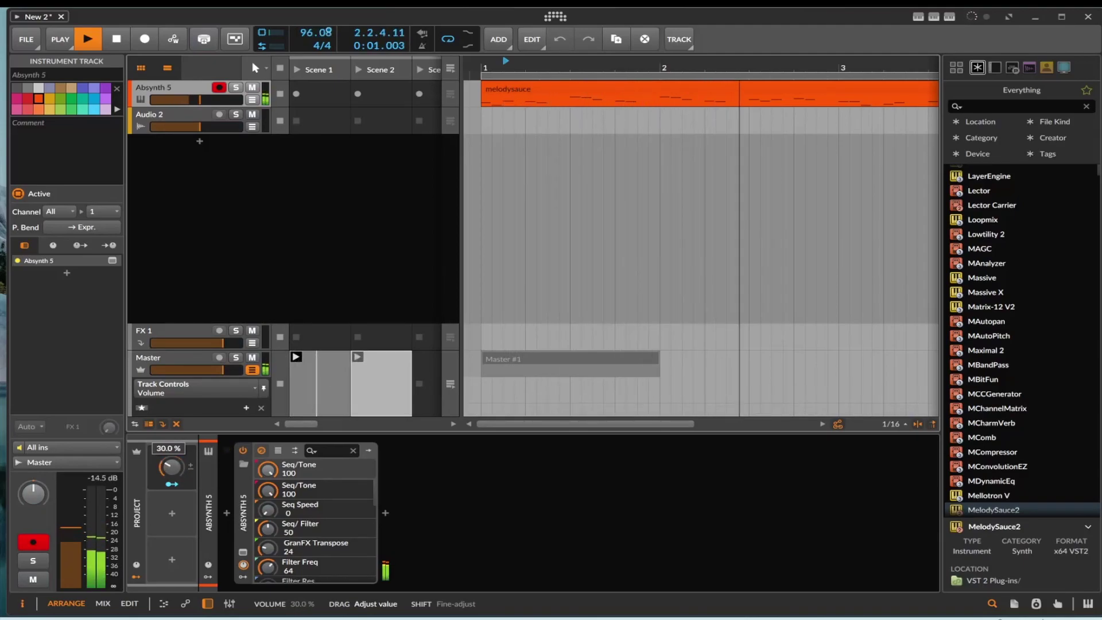
{"action": "key", "text": "space"}
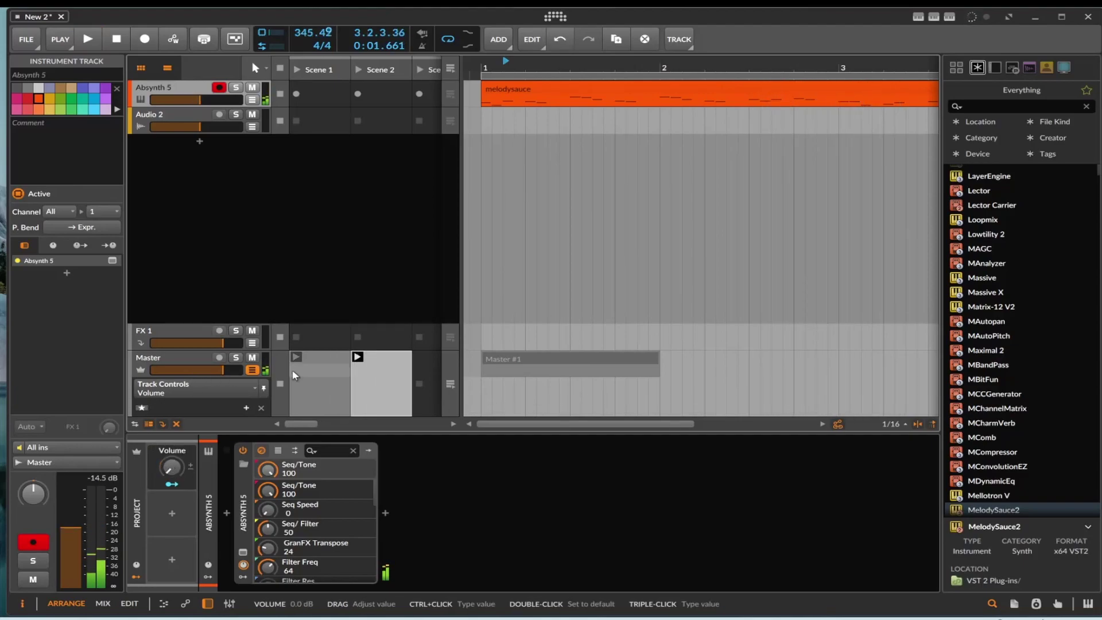
- Choose the Track Controls Volume parameter for the Master track's automation lane
{"action": "left_click", "coordinate": [500, 356]}
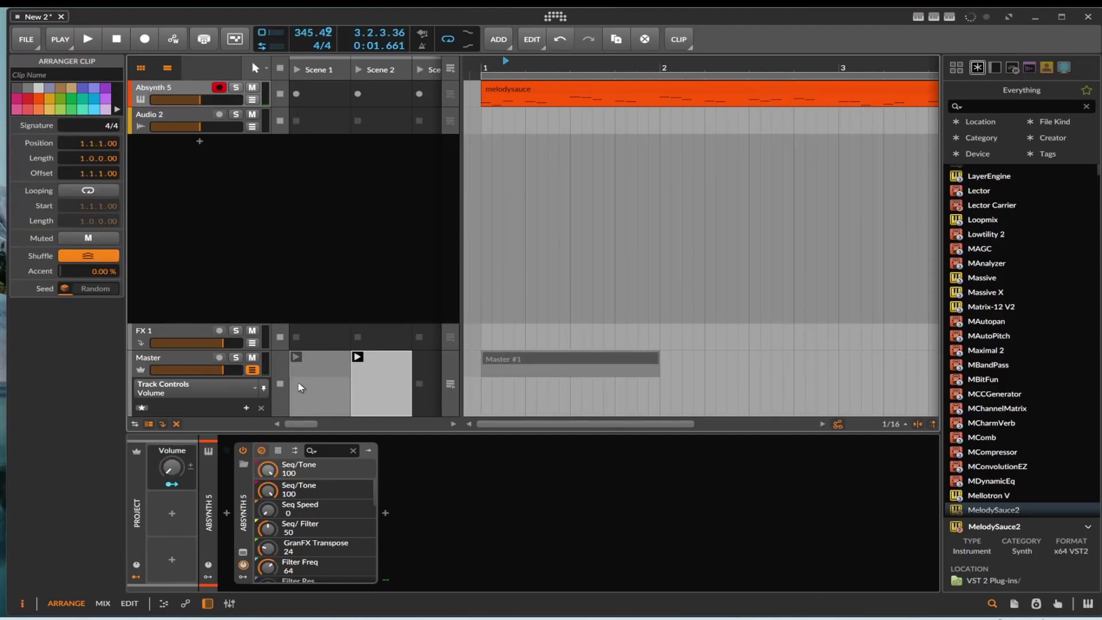
{"action": "left_click", "coordinate": [252, 370]}
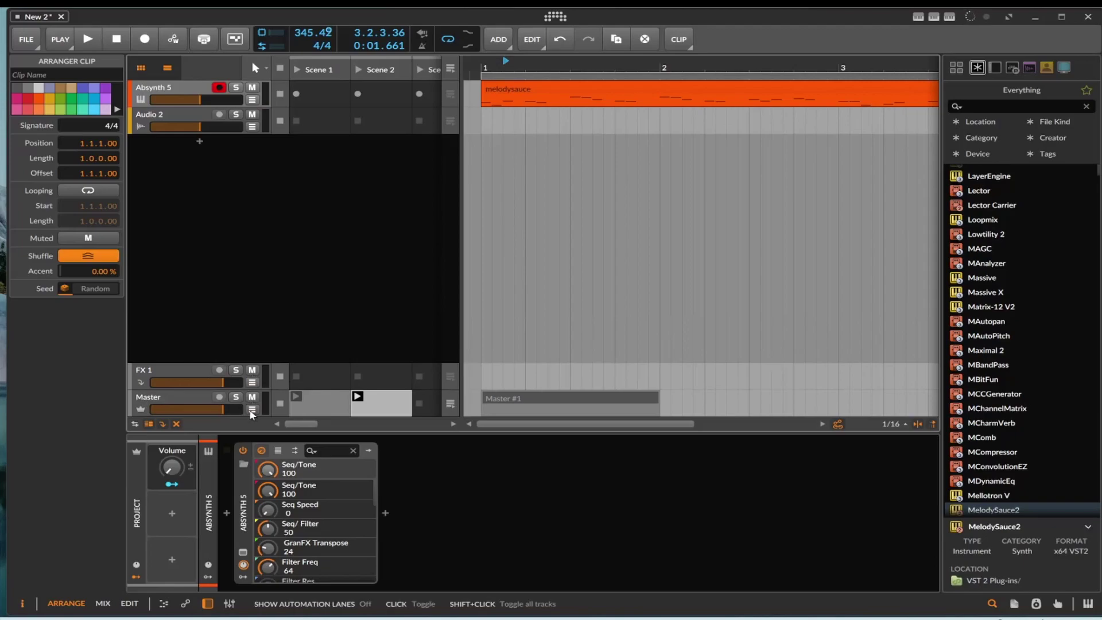
{"action": "left_click", "coordinate": [251, 410]}
{"action": "left_click", "coordinate": [247, 388]}
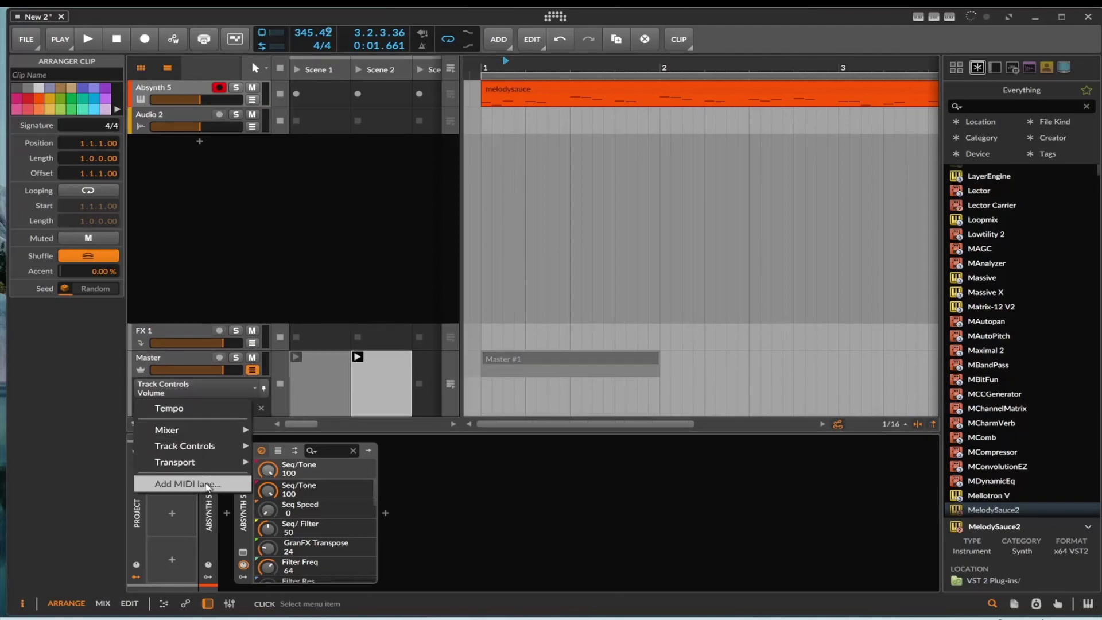
{"action": "mouse_move", "coordinate": [221, 431]}
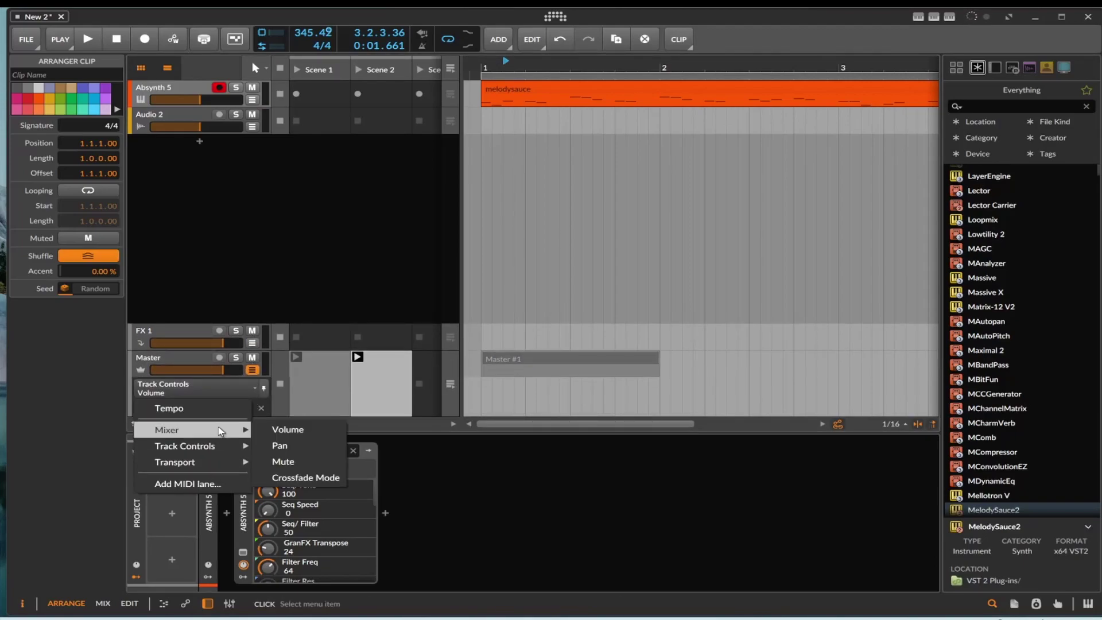
{"action": "mouse_move", "coordinate": [220, 462]}
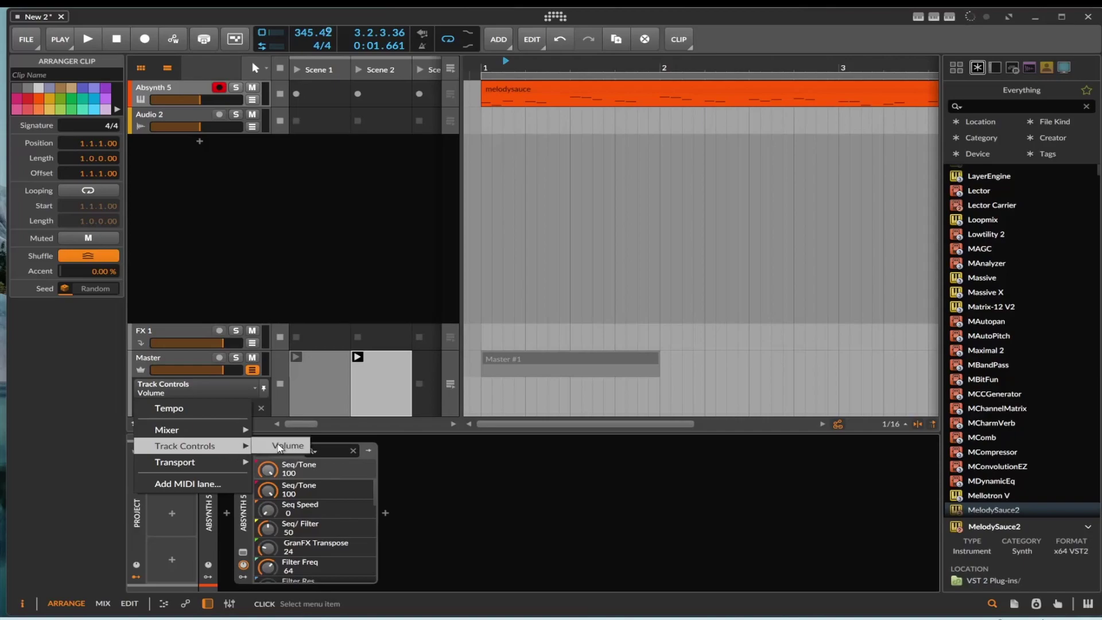
{"action": "left_click", "coordinate": [281, 447]}
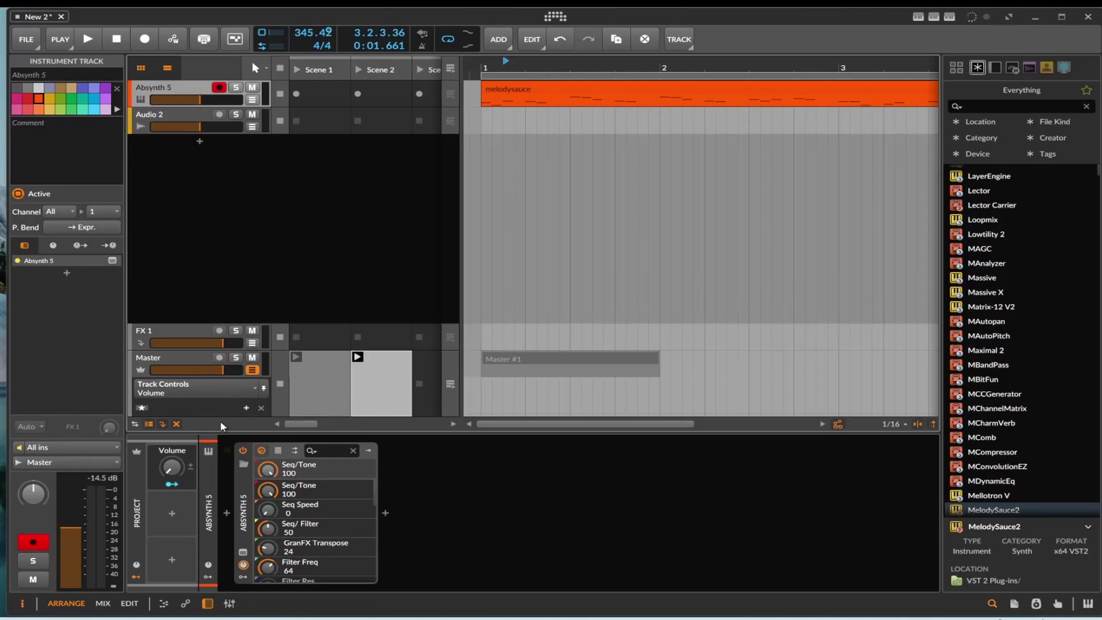
- Draw Volume automation points on the Master track at about 37.7 % (1.1.2.00), 10 % (1.1.4.46) and 66.5 % (1.3.3.00)
{"action": "left_click", "coordinate": [492, 400]}
{"action": "left_click", "coordinate": [492, 400]}
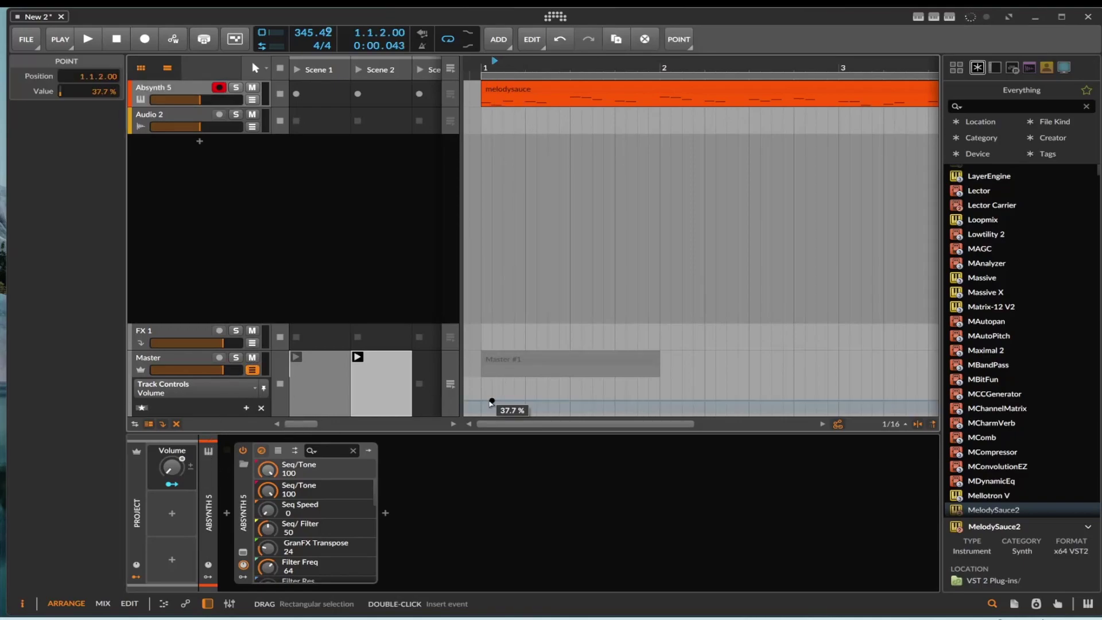
{"action": "left_click_drag", "start_coordinate": [516, 401], "coordinate": [519, 389]}
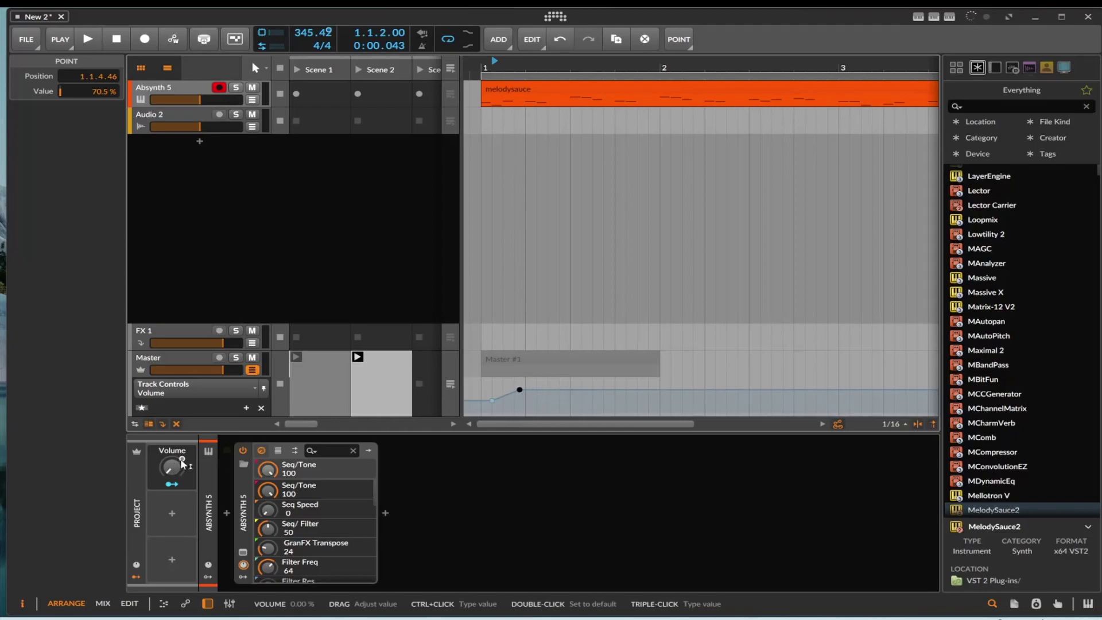
{"action": "left_click", "coordinate": [576, 393]}
{"action": "left_click_drag", "start_coordinate": [576, 393], "coordinate": [591, 403]}
{"action": "left_click_drag", "start_coordinate": [519, 389], "coordinate": [519, 409]}
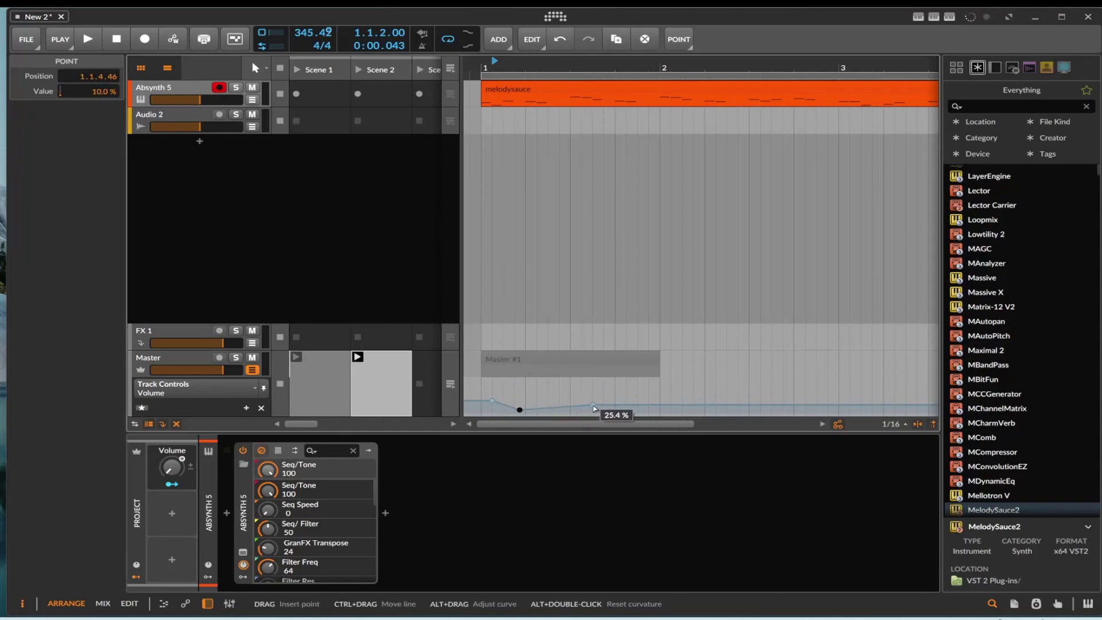
{"action": "left_click_drag", "start_coordinate": [593, 405], "coordinate": [593, 391]}
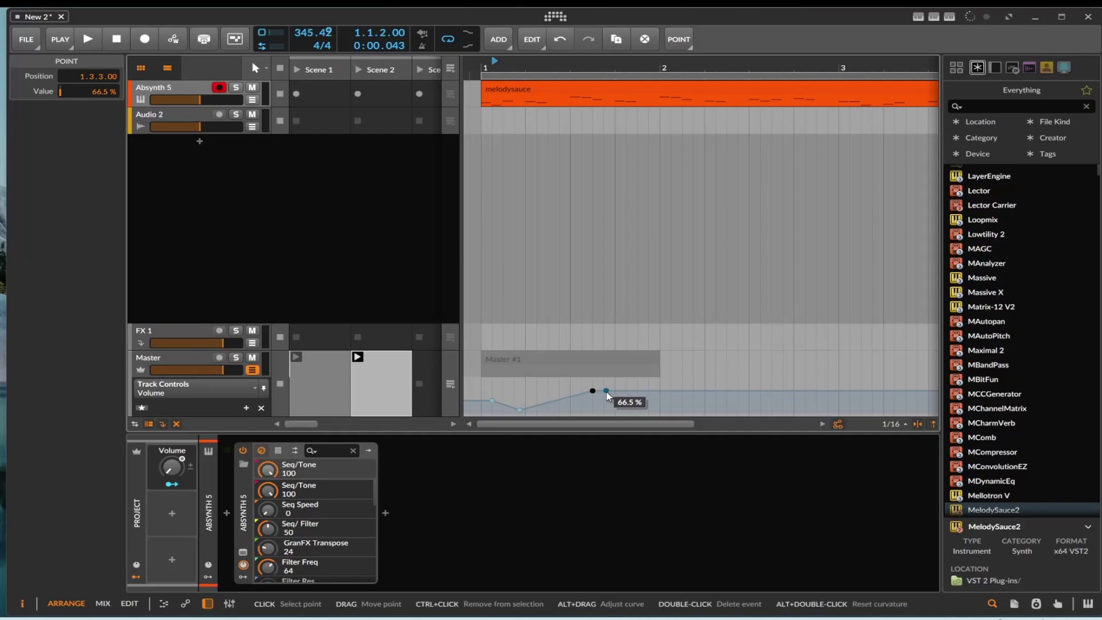
- Reshape and extend the Master track's Volume curve to end at about 44.3 % at 2.1.1.00, and play it back
{"action": "left_click", "coordinate": [637, 403]}
{"action": "left_click_drag", "start_coordinate": [520, 410], "coordinate": [537, 391]}
{"action": "left_click_drag", "start_coordinate": [637, 403], "coordinate": [660, 398]}
{"action": "left_click", "coordinate": [656, 389]}
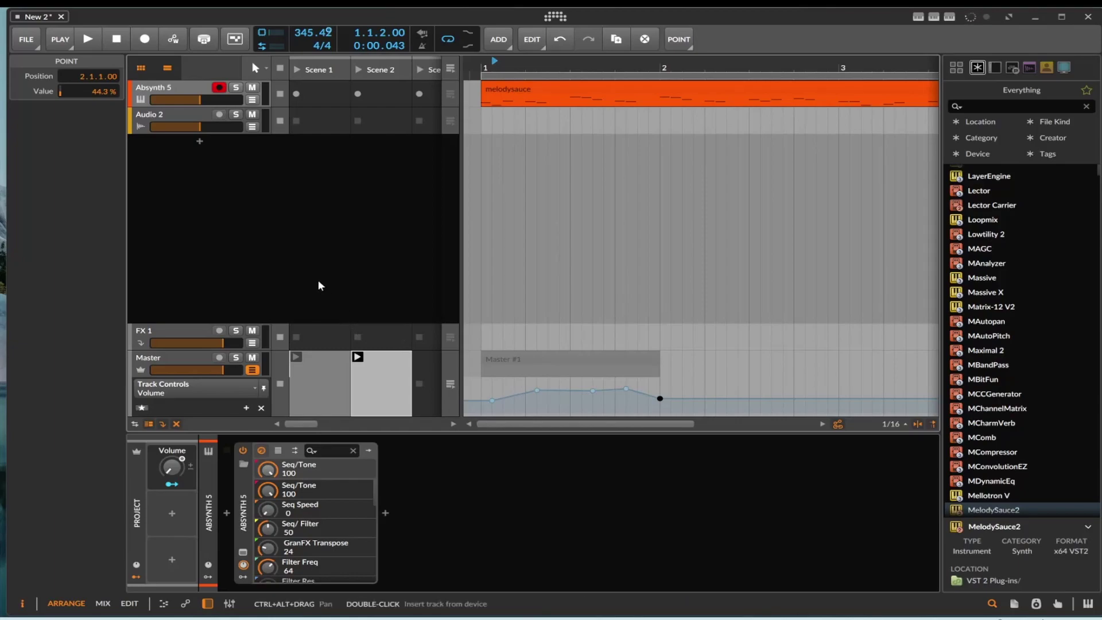
{"action": "key", "text": "space"}
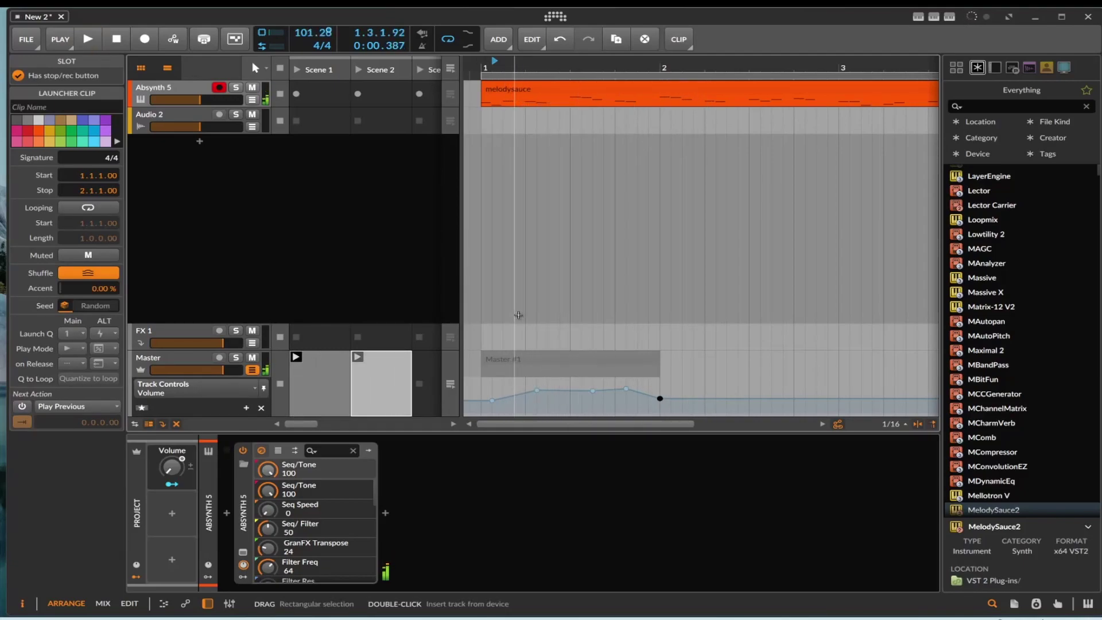
- Copy the Master #1 arranger clip with its Volume curve into the Master track's Scene 3 launcher slot, and test-launch it
{"action": "key", "text": "space"}
{"action": "left_click", "coordinate": [531, 360]}
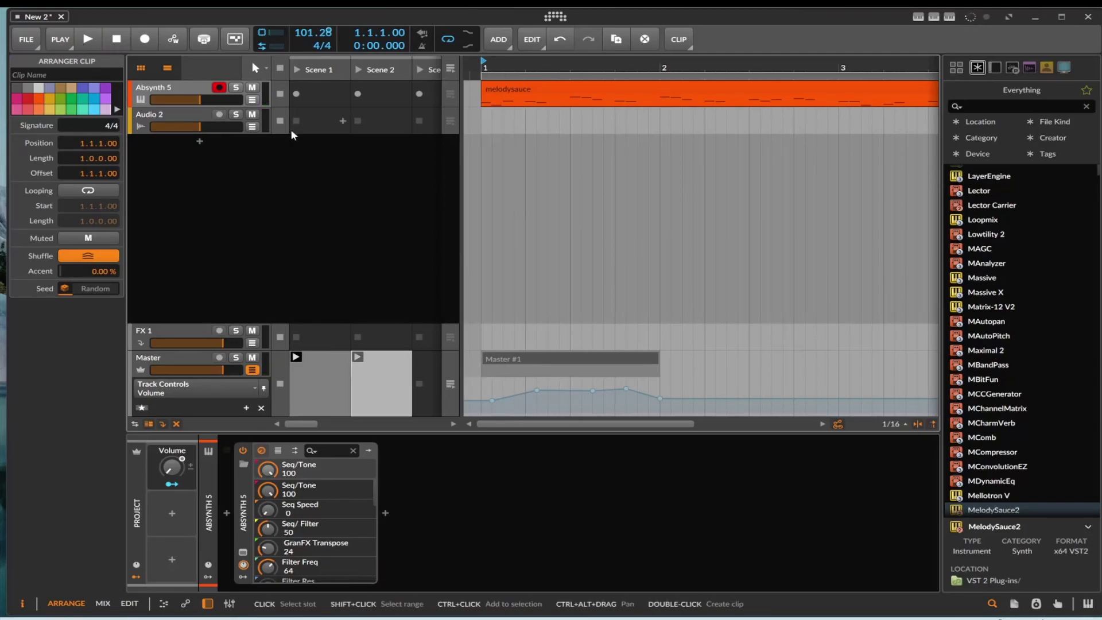
{"action": "left_click_drag", "start_coordinate": [541, 369], "coordinate": [532, 348]}
{"action": "left_click", "coordinate": [419, 357]}
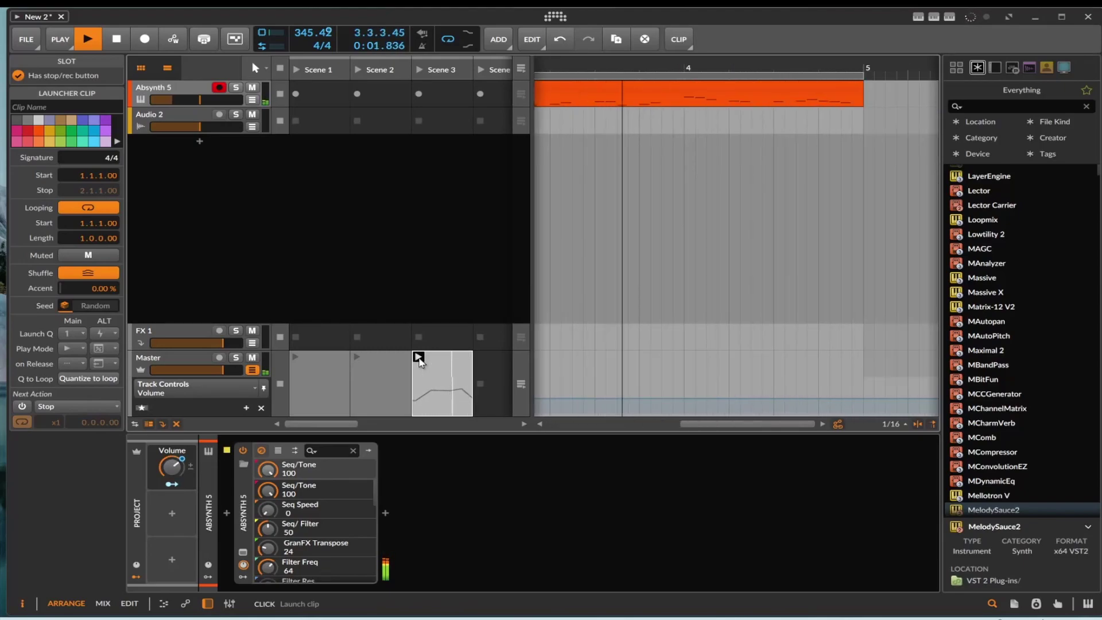
{"action": "left_click", "coordinate": [117, 39]}
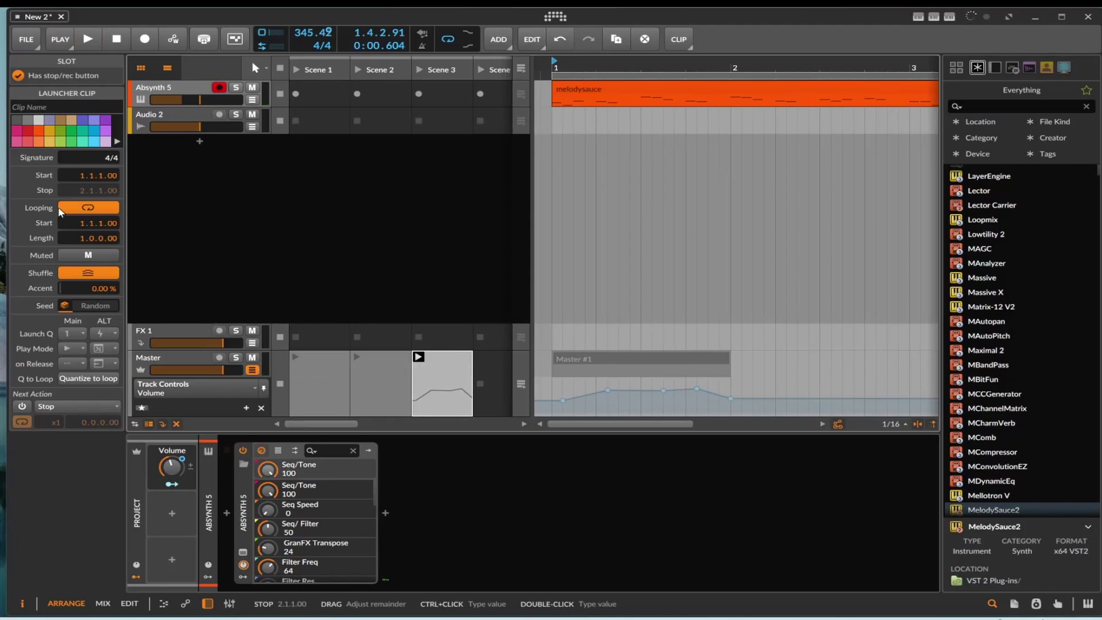
- Disable looping on the Master track's Scene 3 clip and set its next action to Play Previous
{"action": "left_click", "coordinate": [89, 207]}
{"action": "left_click", "coordinate": [68, 407]}
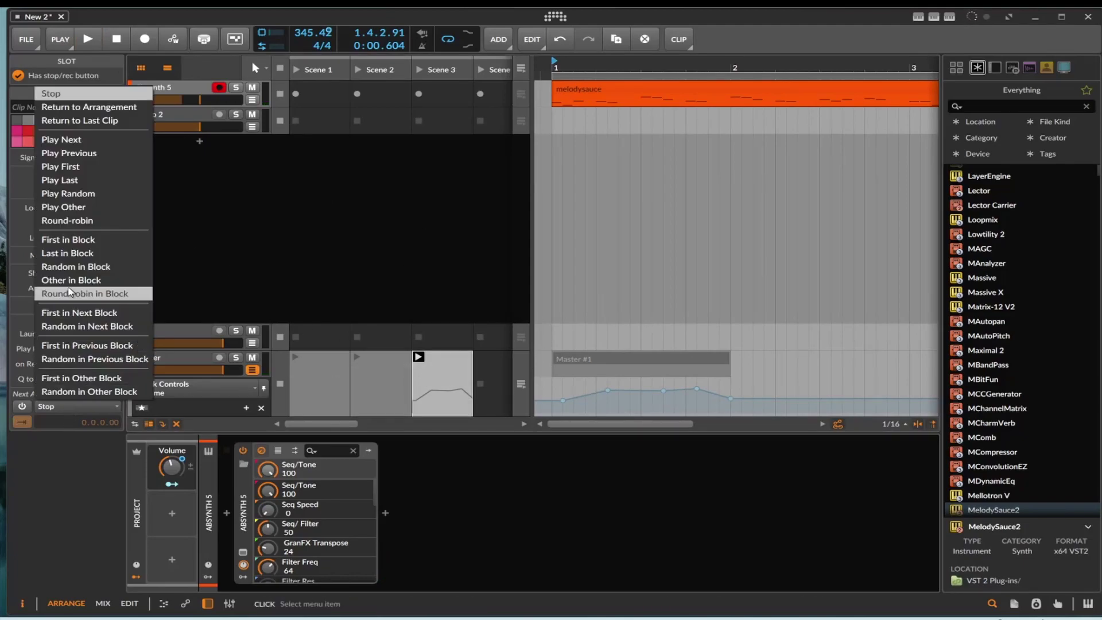
{"action": "left_click", "coordinate": [62, 153]}
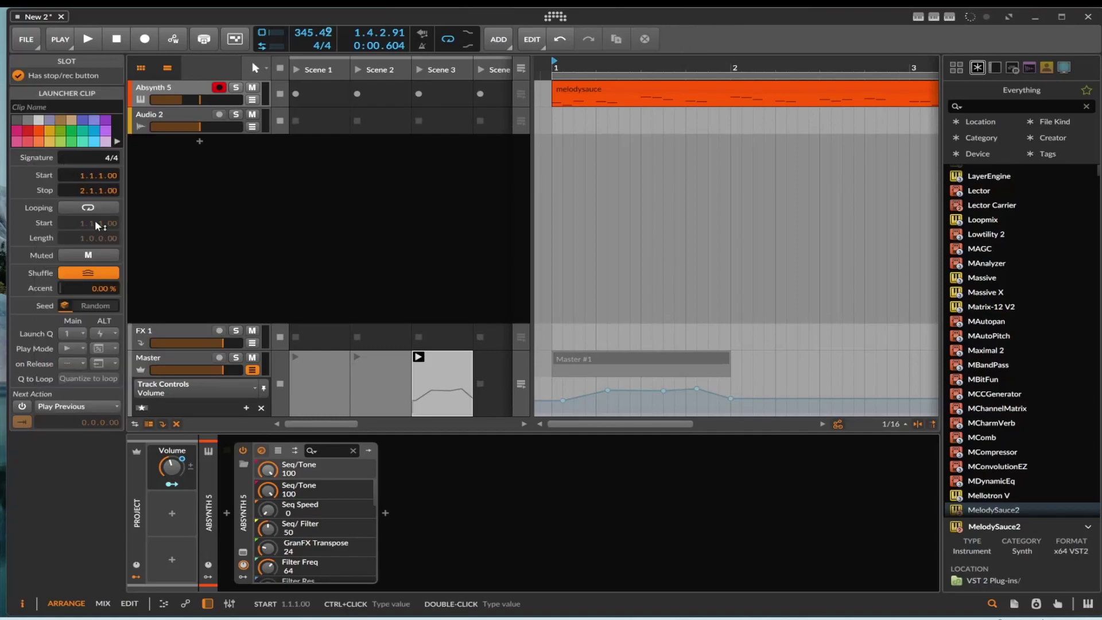
- Launch the Master track's Scene 1 clip, listen to the chained clips play, and stop playback
{"action": "left_click", "coordinate": [344, 356]}
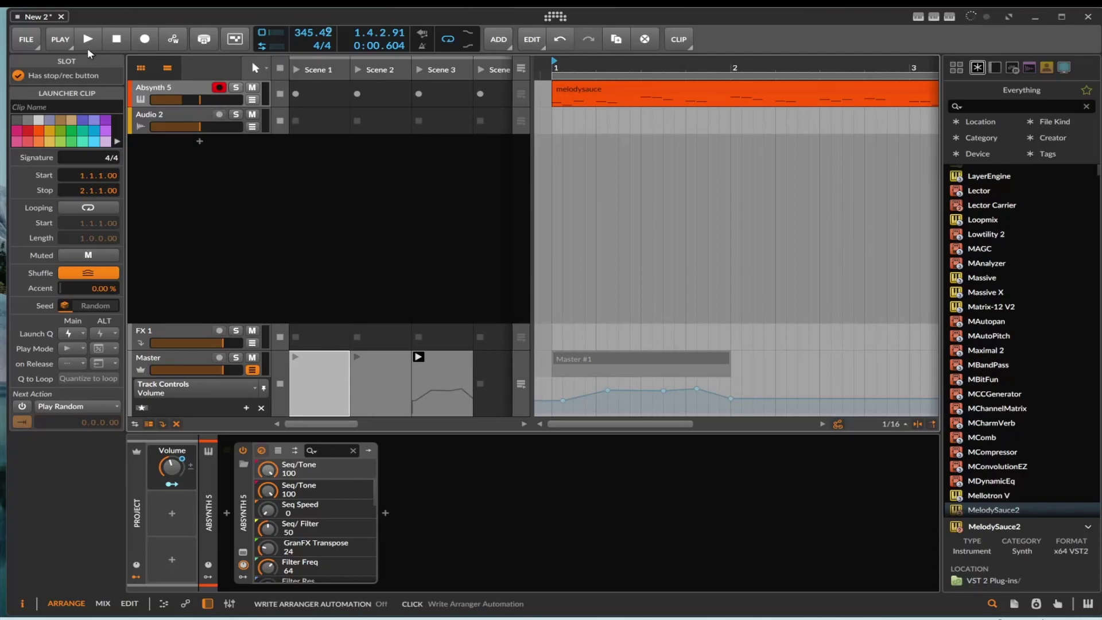
{"action": "left_click", "coordinate": [294, 357]}
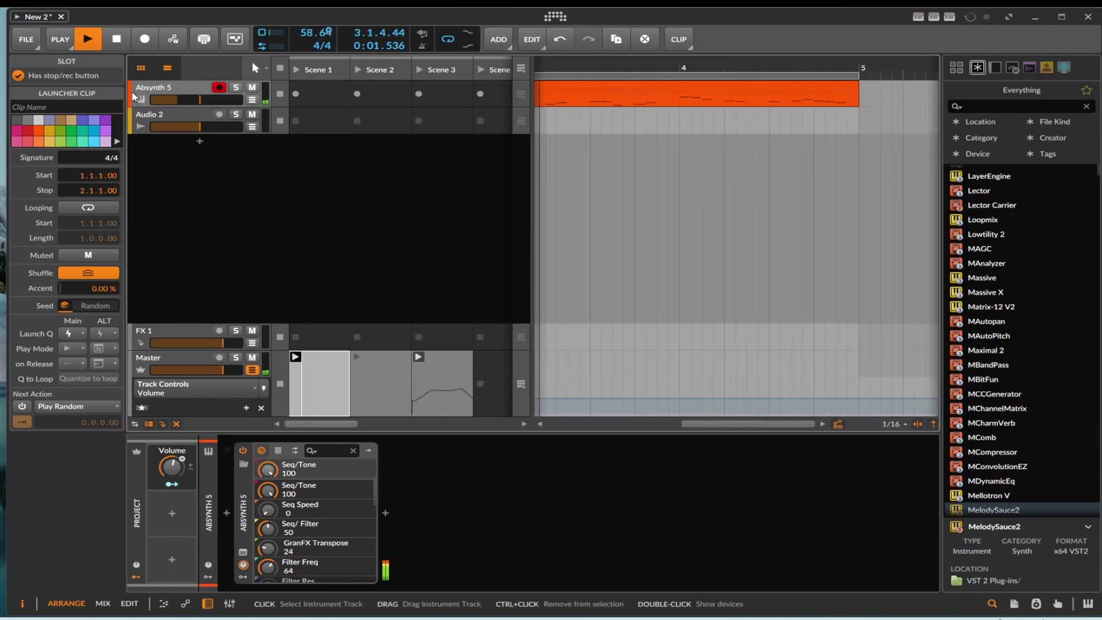
{"action": "key", "text": "space"}
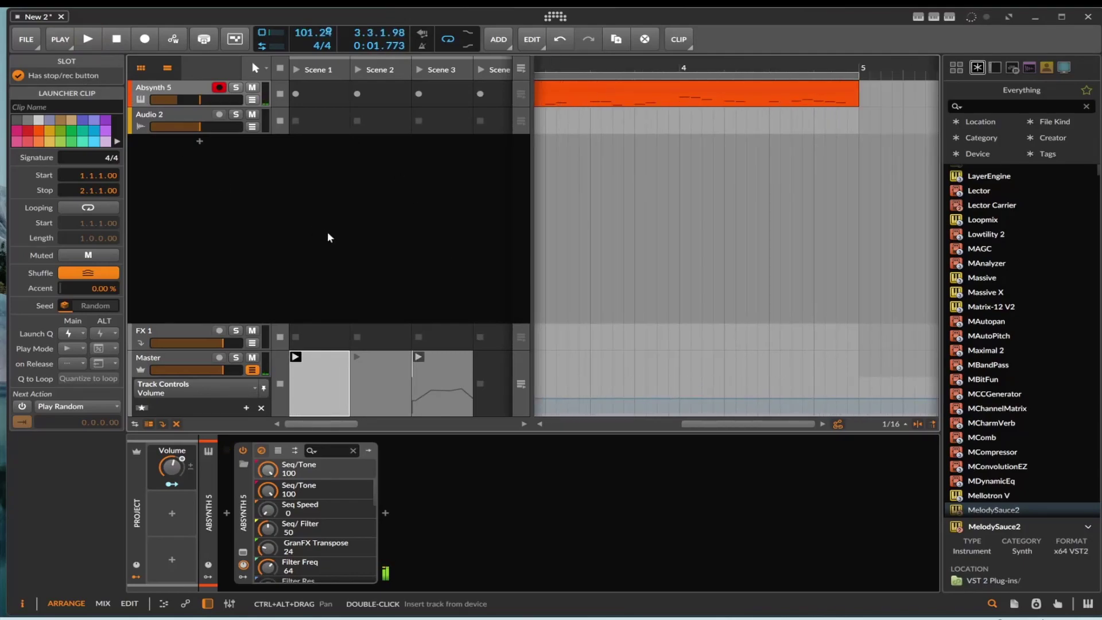
- Lower the Scene 3 clip's Volume curve to 4.21 % at 2.1.1.00 and 19.0 % at 1.1.1.00, and play it back
{"action": "double_click", "coordinate": [434, 361]}
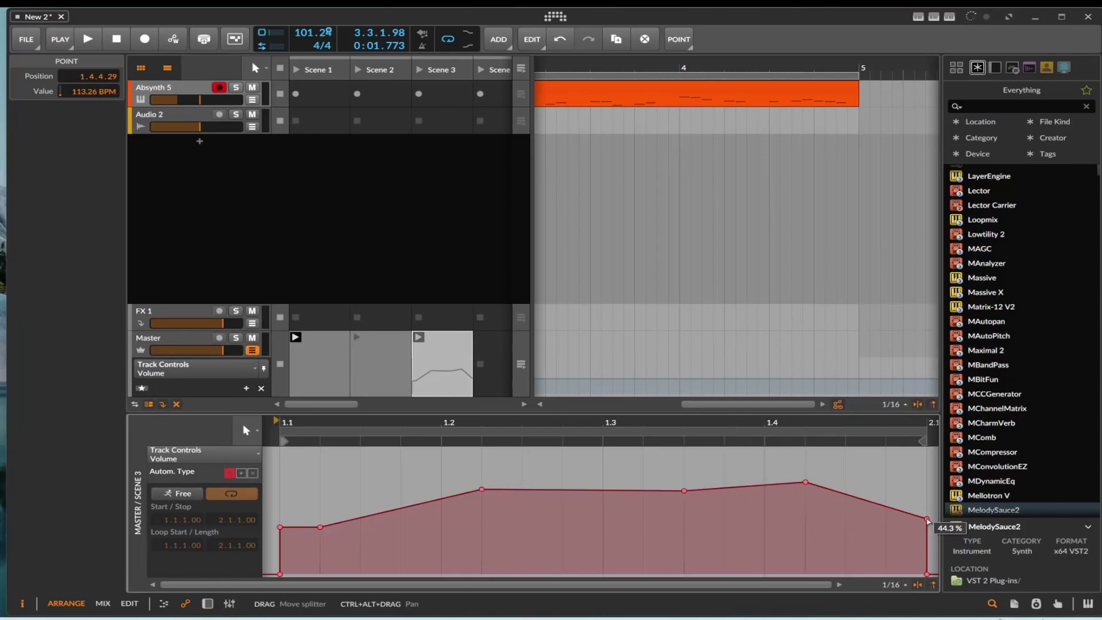
{"action": "left_click_drag", "start_coordinate": [927, 518], "coordinate": [927, 573]}
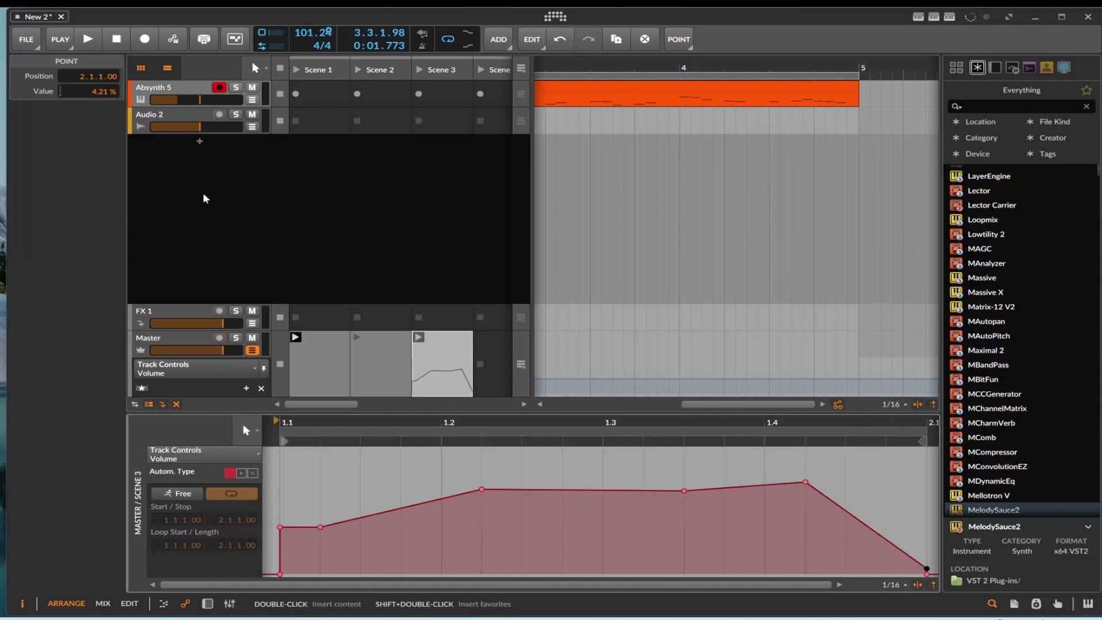
{"action": "left_click_drag", "start_coordinate": [280, 527], "coordinate": [280, 551]}
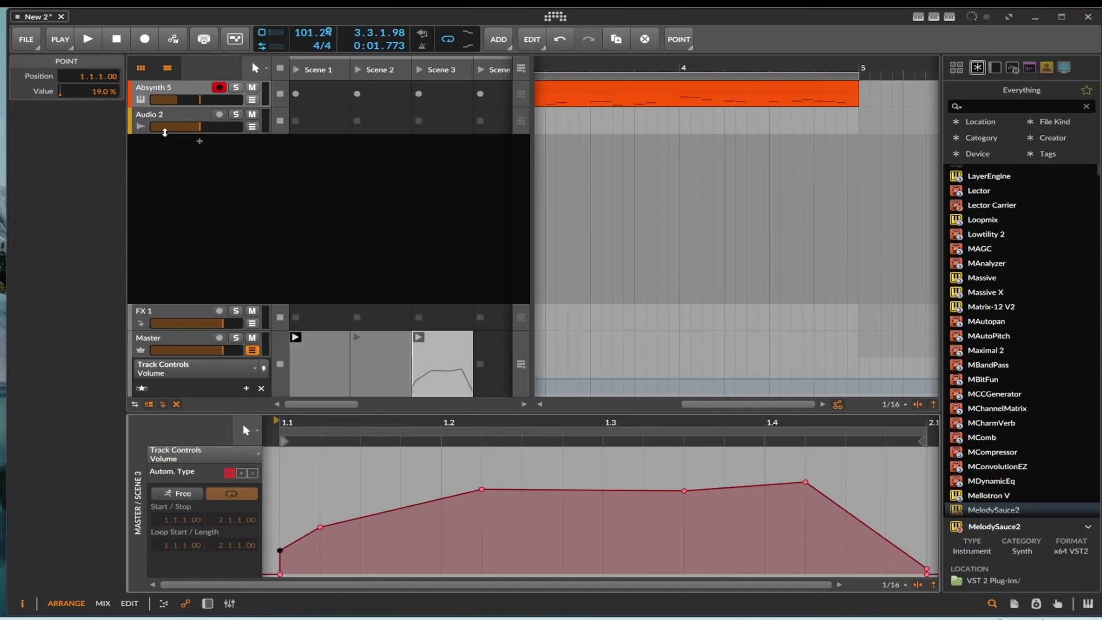
{"action": "left_click", "coordinate": [87, 41]}
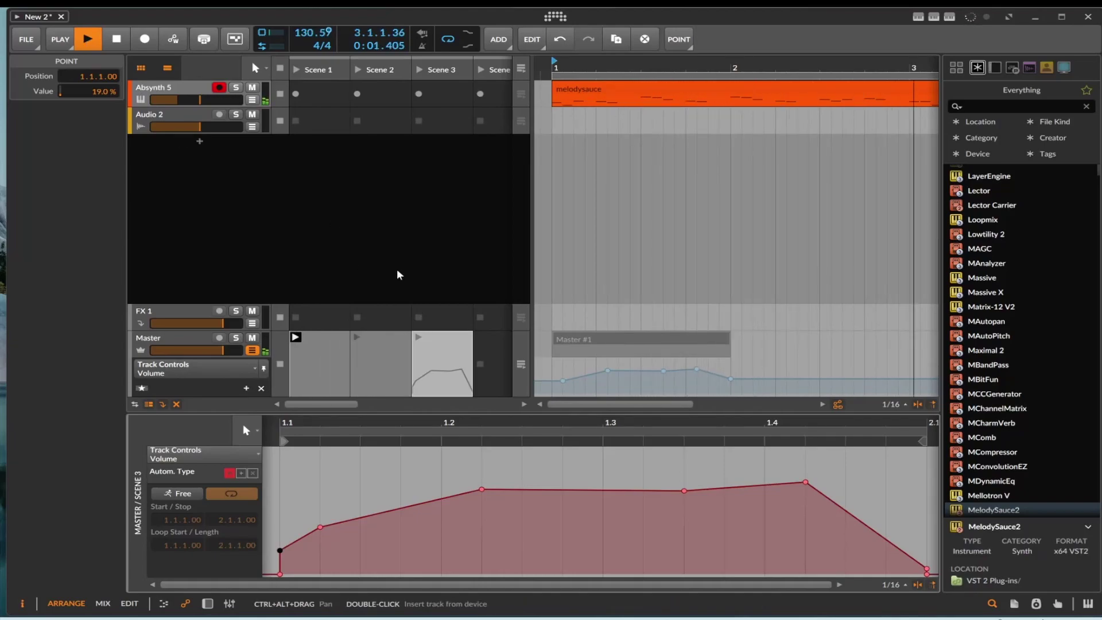
{"action": "left_click", "coordinate": [419, 338]}
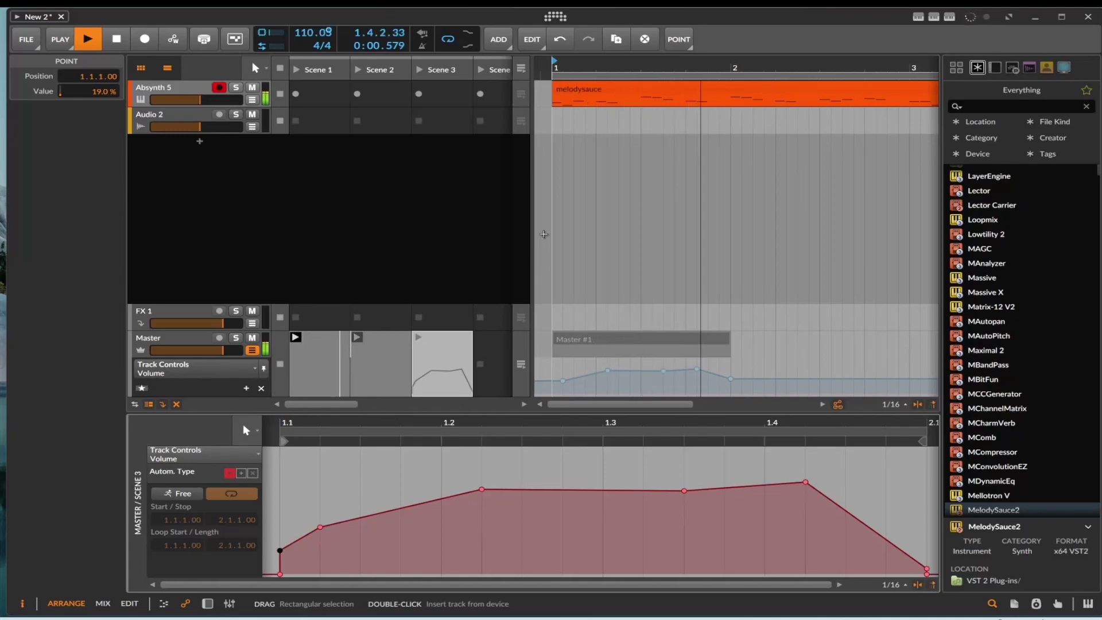
- Record the playing Master launcher clips into the arranger, and stop the transport
{"action": "left_click", "coordinate": [147, 37]}
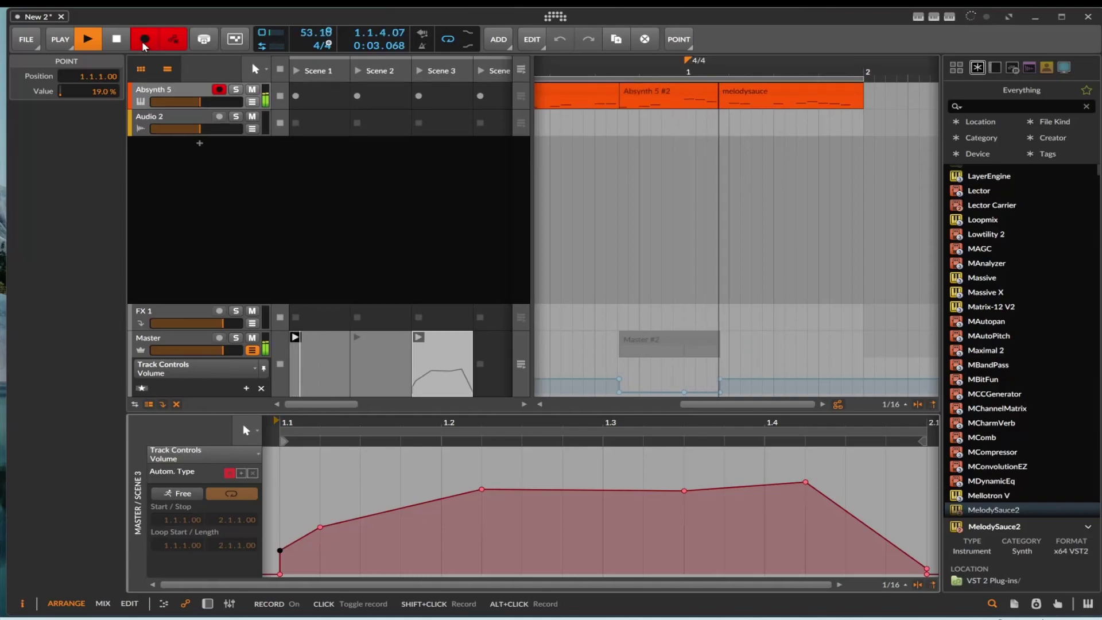
{"action": "left_click", "coordinate": [107, 40]}
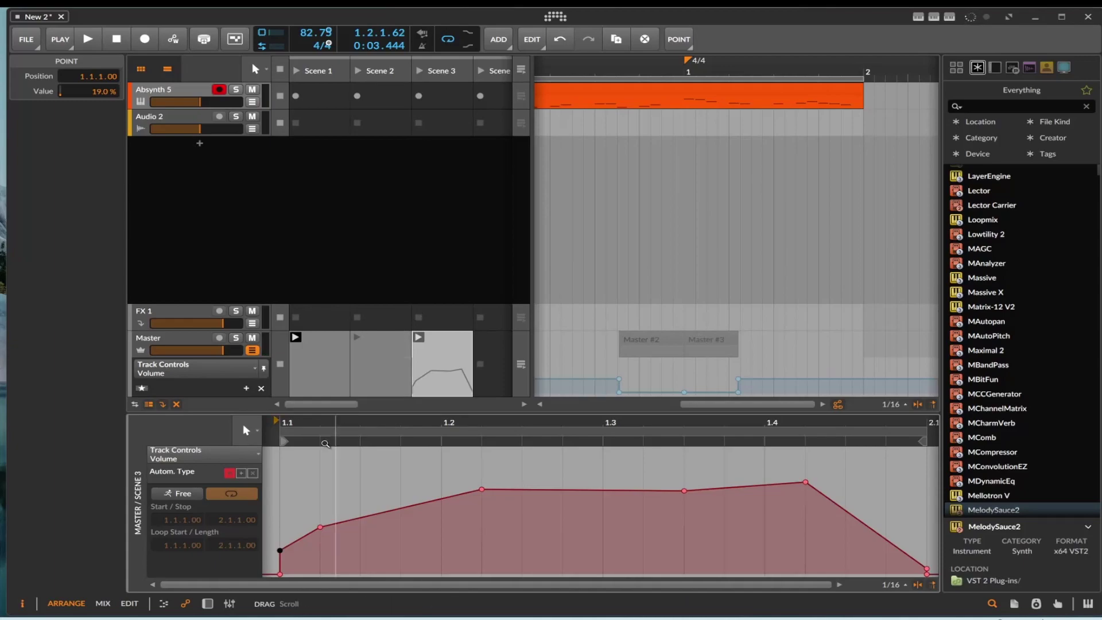
- Return to the device chain view and delete the recorded Master #2 and Master #3 clips from the arranger
{"action": "left_click", "coordinate": [207, 603]}
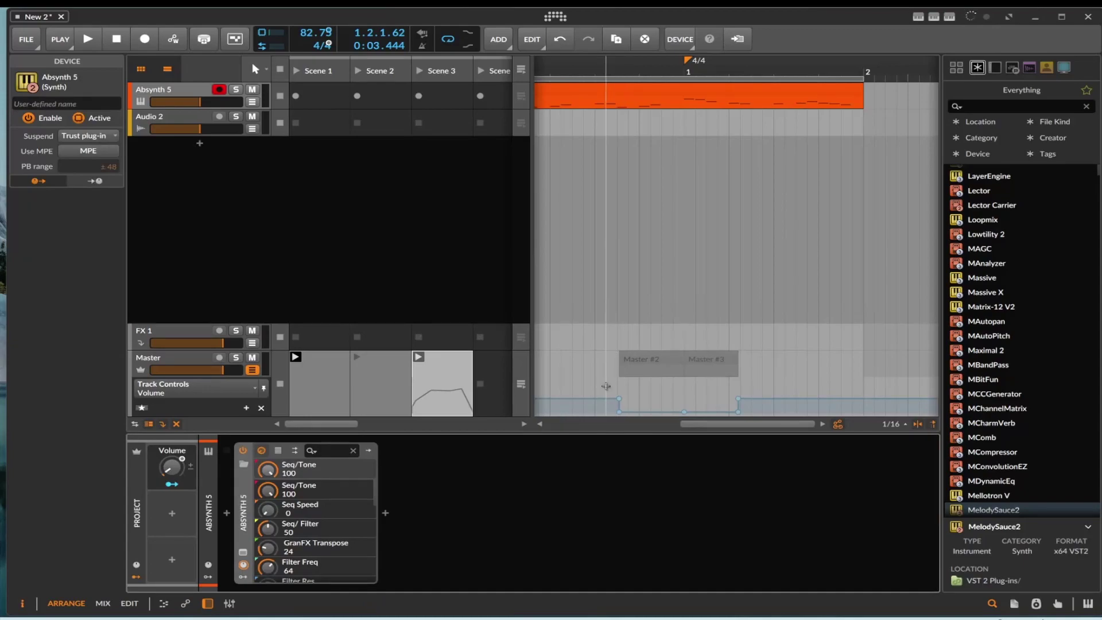
{"action": "left_click", "coordinate": [644, 354]}
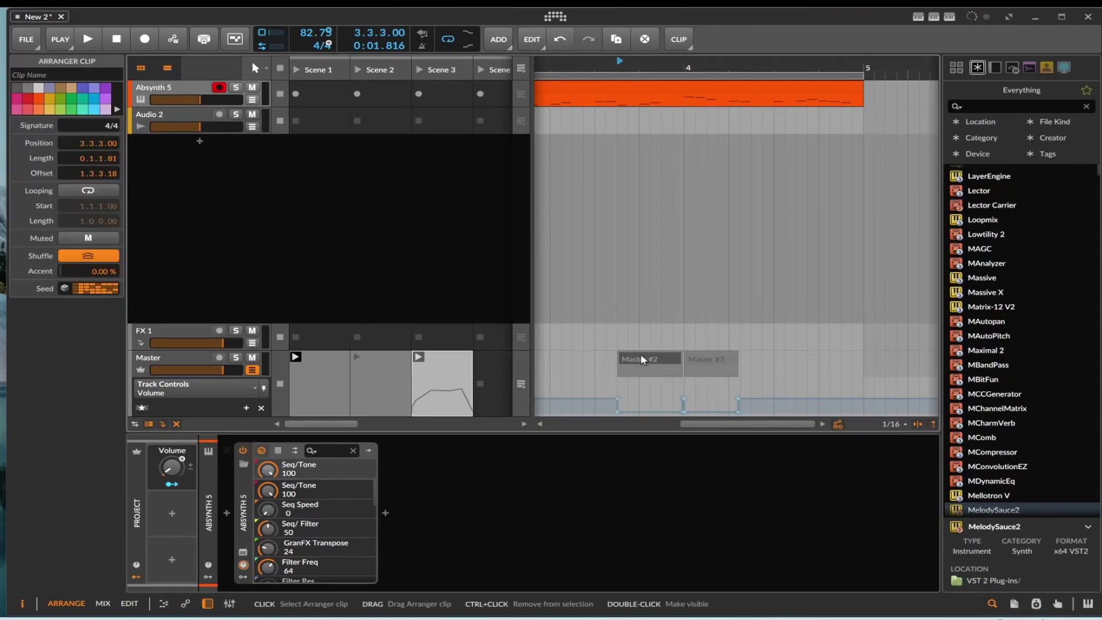
{"action": "key", "text": "Delete"}
{"action": "left_click", "coordinate": [697, 354]}
{"action": "key", "text": "Delete"}
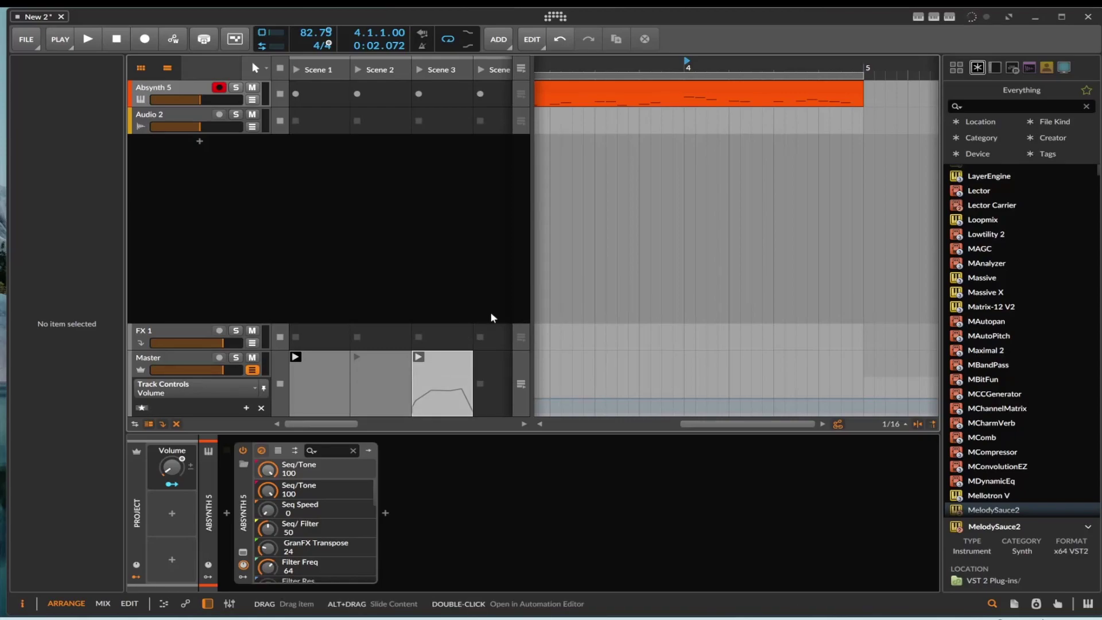
- Search the browser for "ef" and insert Efx FRAGMENTS after Absynth 5 on the Absynth 5 track
{"action": "left_click", "coordinate": [989, 109]}
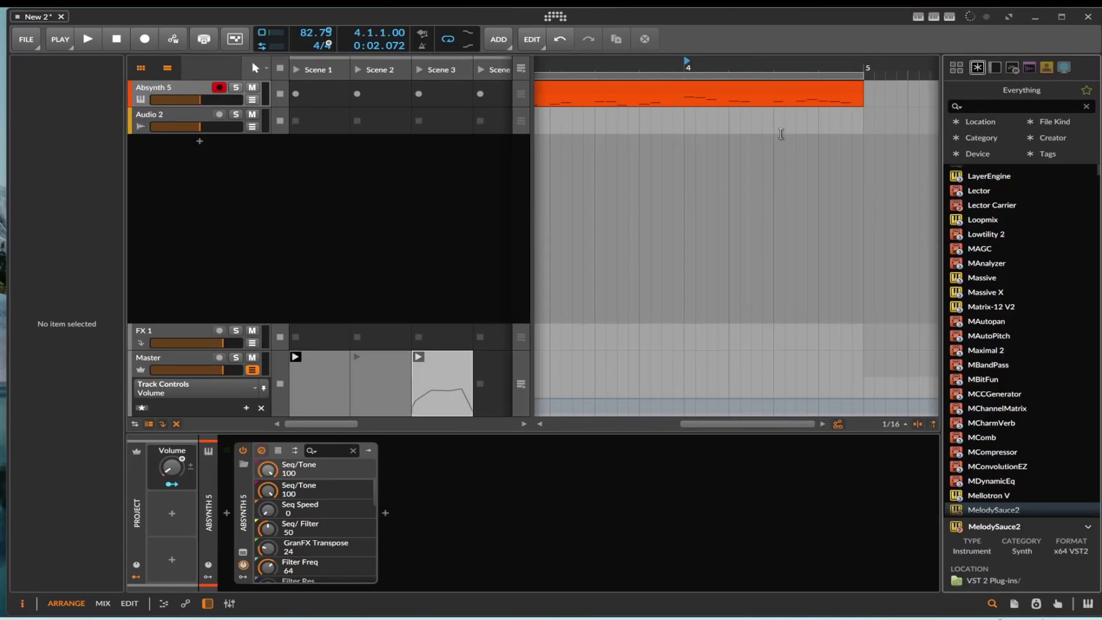
{"action": "left_click", "coordinate": [195, 89]}
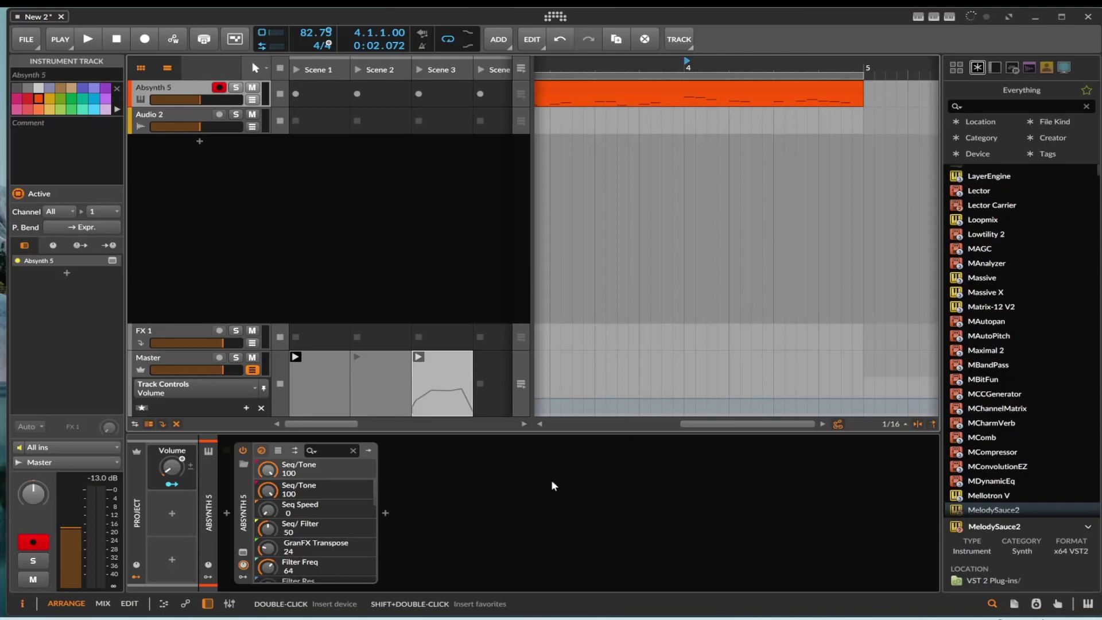
{"action": "left_click", "coordinate": [986, 108]}
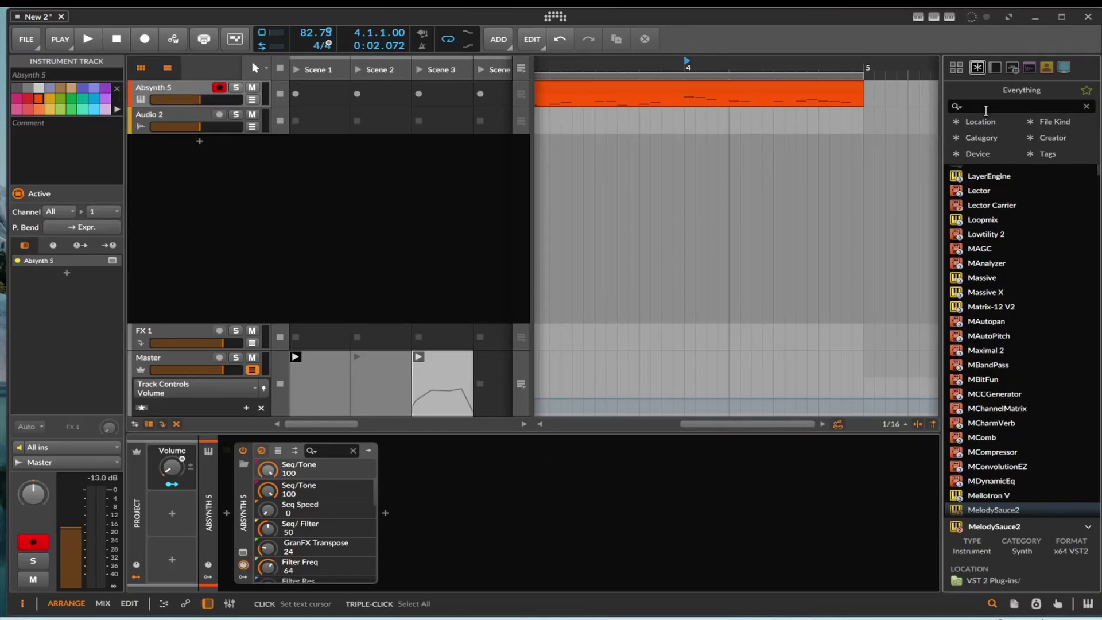
{"action": "type", "text": "ef"}
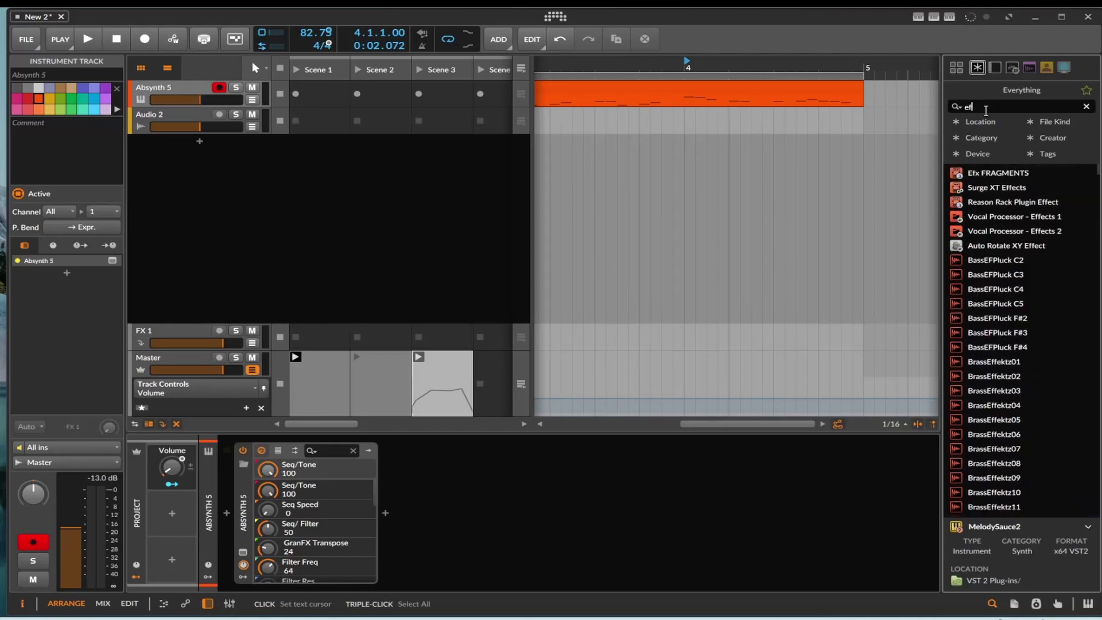
{"action": "left_click_drag", "start_coordinate": [991, 178], "coordinate": [603, 422]}
{"action": "left_click_drag", "start_coordinate": [560, 525], "coordinate": [556, 521]}
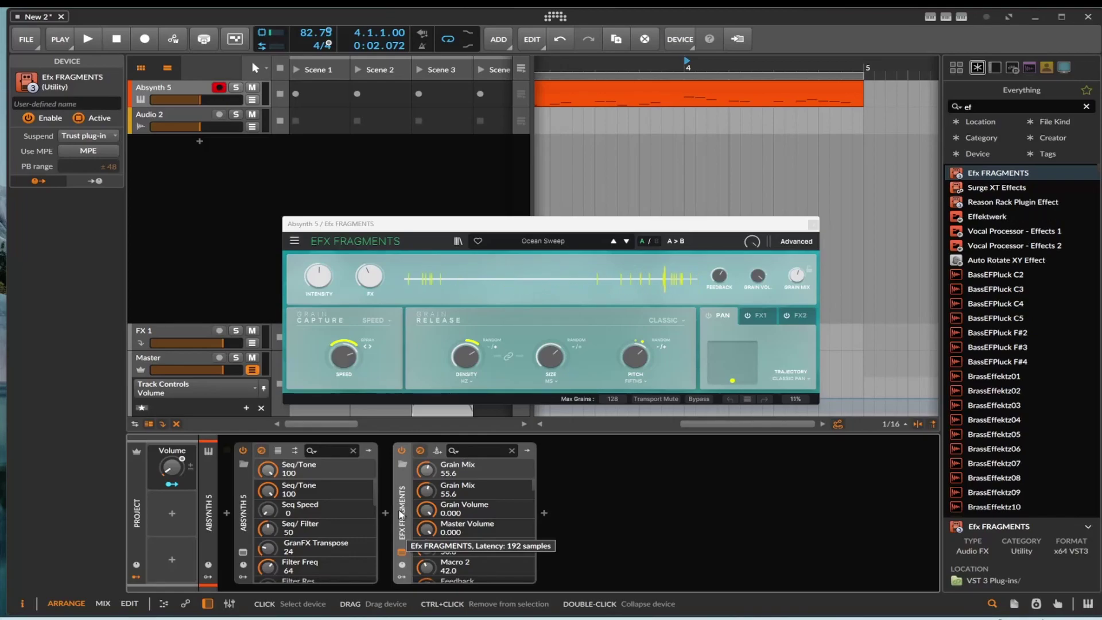
- Try out the Efx FRAGMENTS Master Volume and Grain Mix during playback, resetting Master Volume to its default
{"action": "left_click_drag", "start_coordinate": [431, 530], "coordinate": [430, 568]}
{"action": "key", "text": "space"}
{"action": "double_click", "coordinate": [431, 529]}
{"action": "left_click_drag", "start_coordinate": [431, 491], "coordinate": [431, 519]}
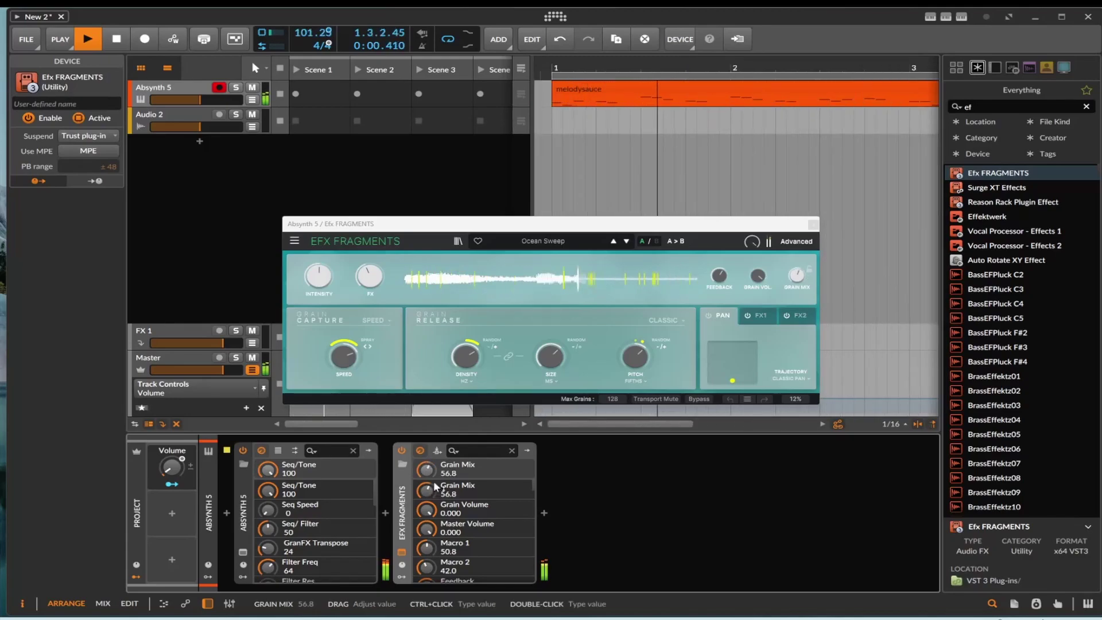
- Add a second Macro modulator at project level and name it Grain
{"action": "left_click", "coordinate": [170, 483]}
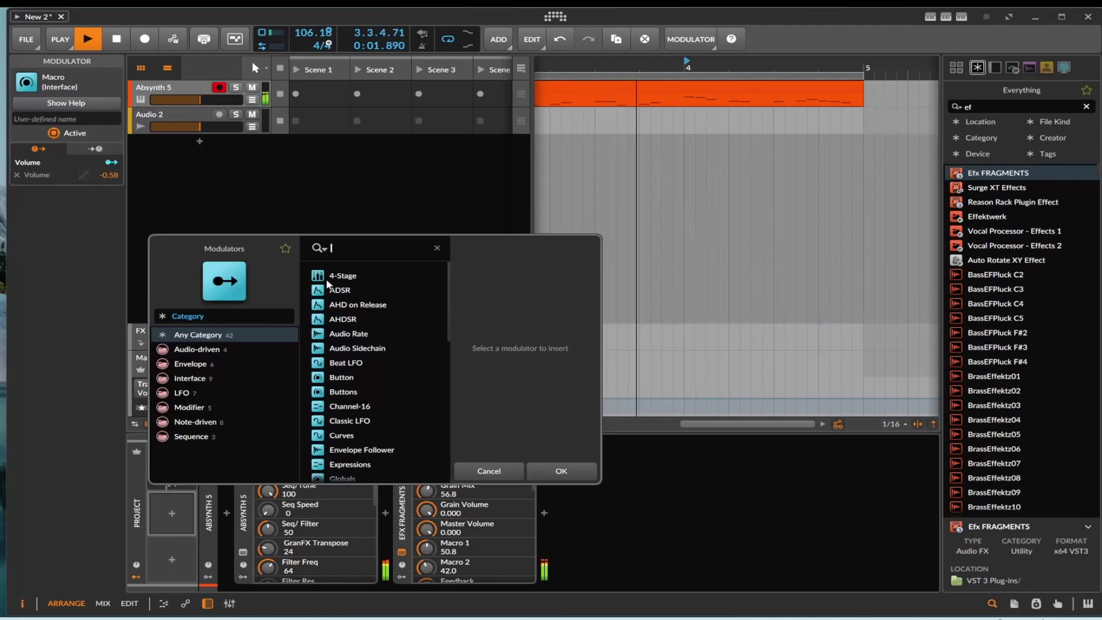
{"action": "scroll", "coordinate": [371, 363], "scroll_direction": "down", "scroll_amount": 4}
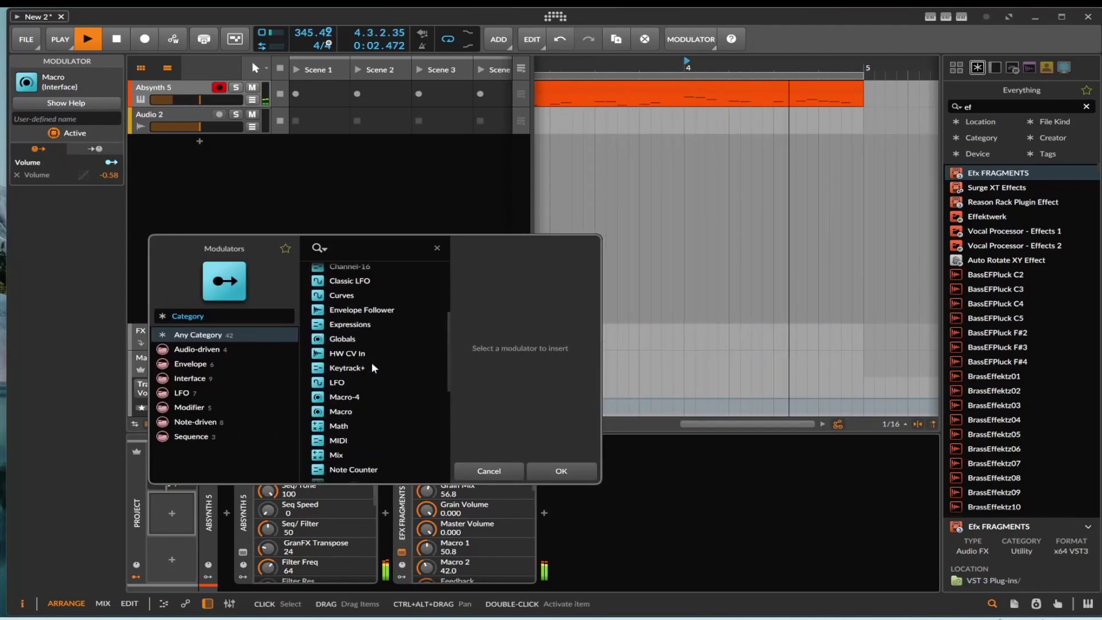
{"action": "left_click", "coordinate": [354, 411]}
{"action": "double_click", "coordinate": [354, 412]}
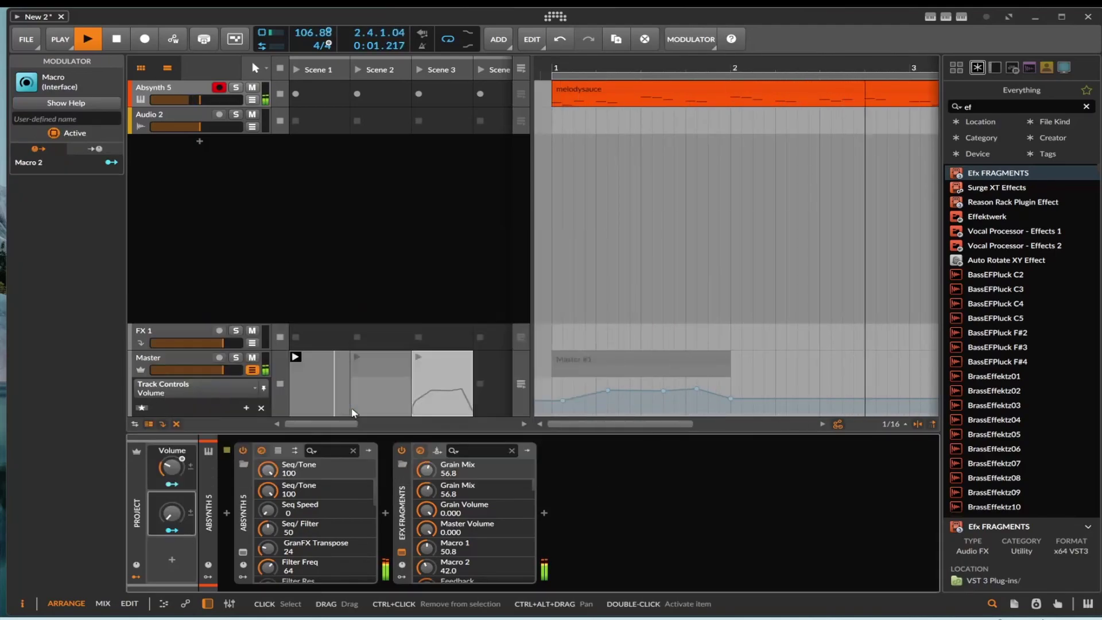
{"action": "double_click", "coordinate": [172, 497]}
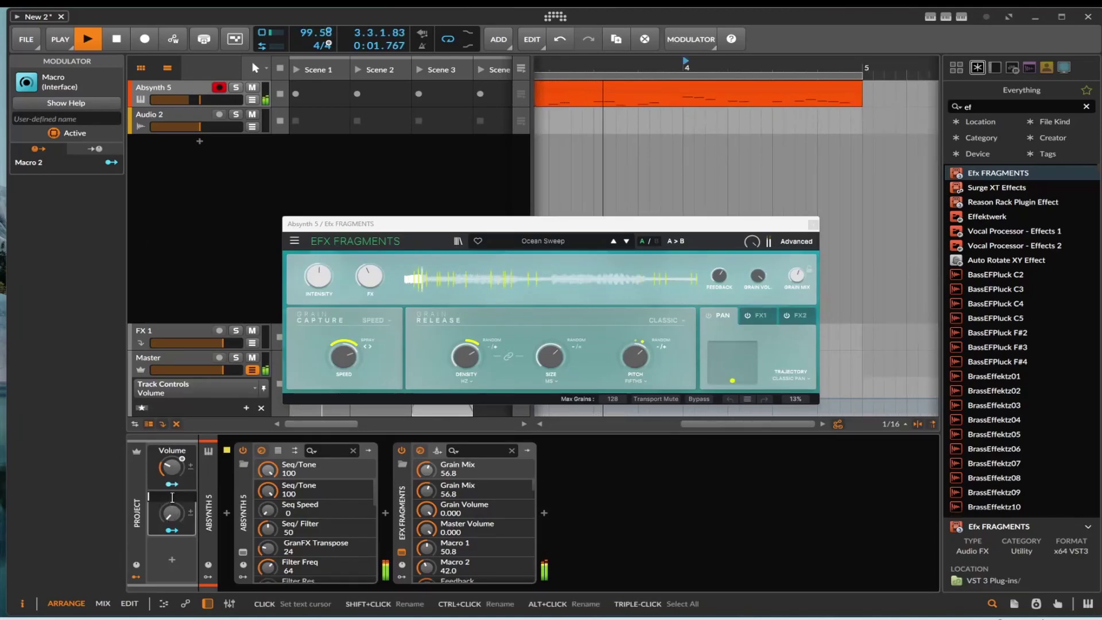
{"action": "type", "text": "Grain"}
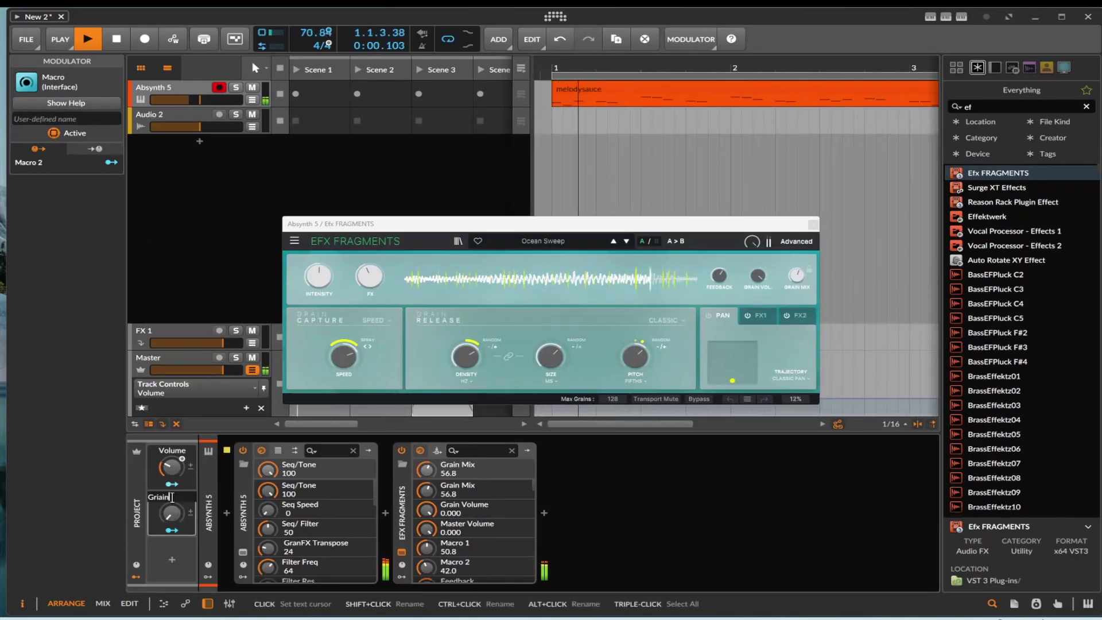
{"action": "key", "text": "Return"}
- Map the Grain macro to Efx FRAGMENTS Grain Mix, based at 0.000 with a 0.676 modulation amount, then close the plug-in window and stop playback
{"action": "left_click", "coordinate": [172, 529]}
{"action": "left_click_drag", "start_coordinate": [426, 469], "coordinate": [426, 449]}
{"action": "left_click", "coordinate": [172, 530]}
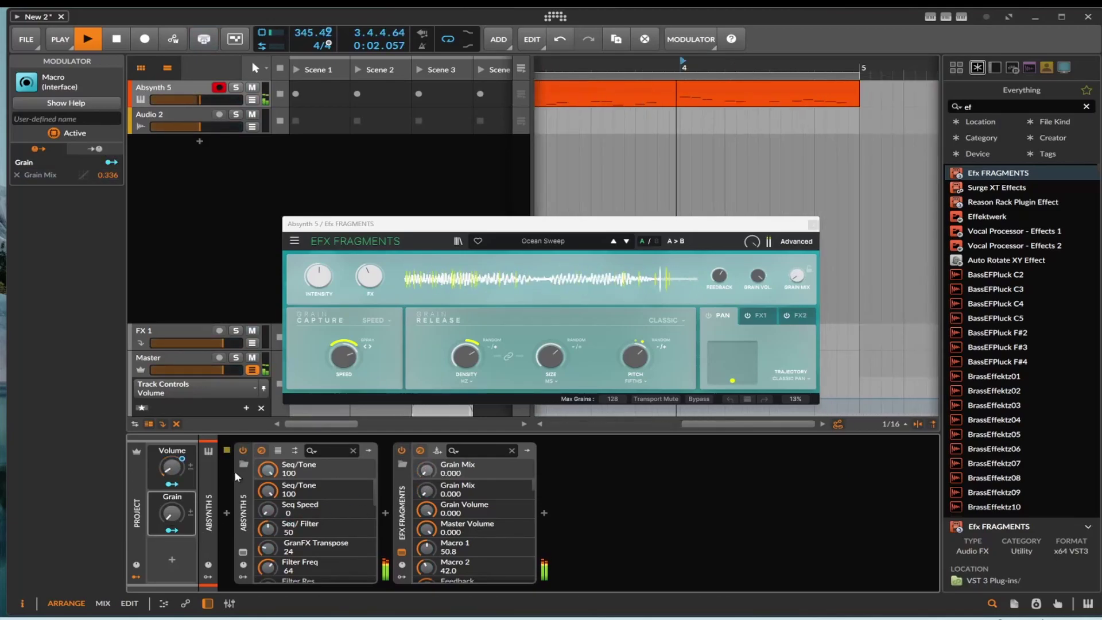
{"action": "left_click", "coordinate": [171, 529]}
{"action": "left_click_drag", "start_coordinate": [426, 469], "coordinate": [426, 454]}
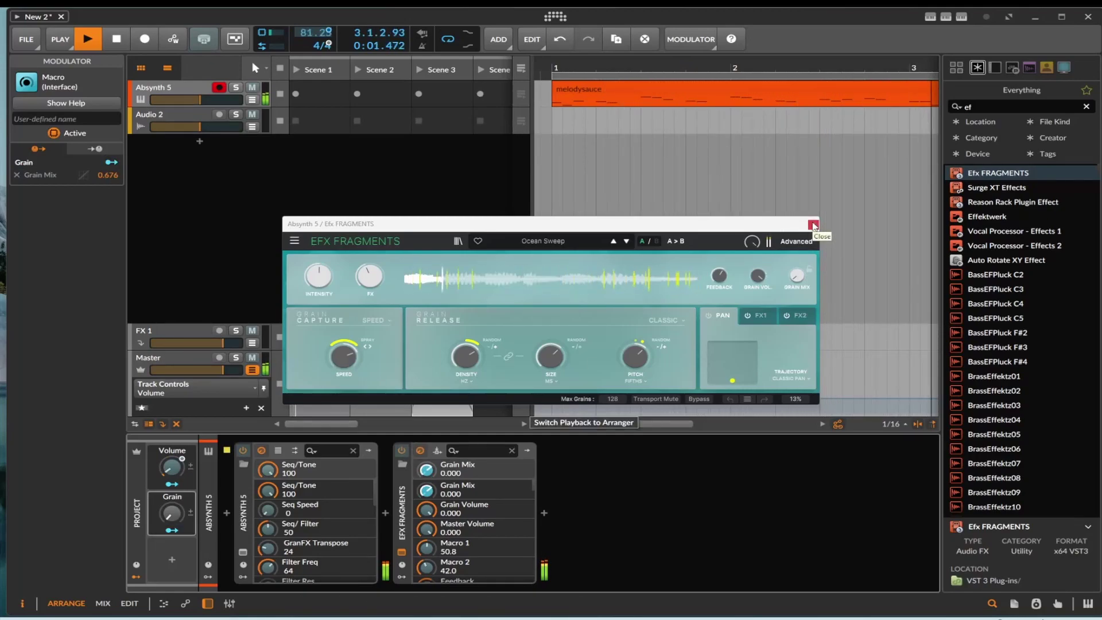
{"action": "left_click", "coordinate": [813, 225]}
{"action": "left_click", "coordinate": [118, 42]}
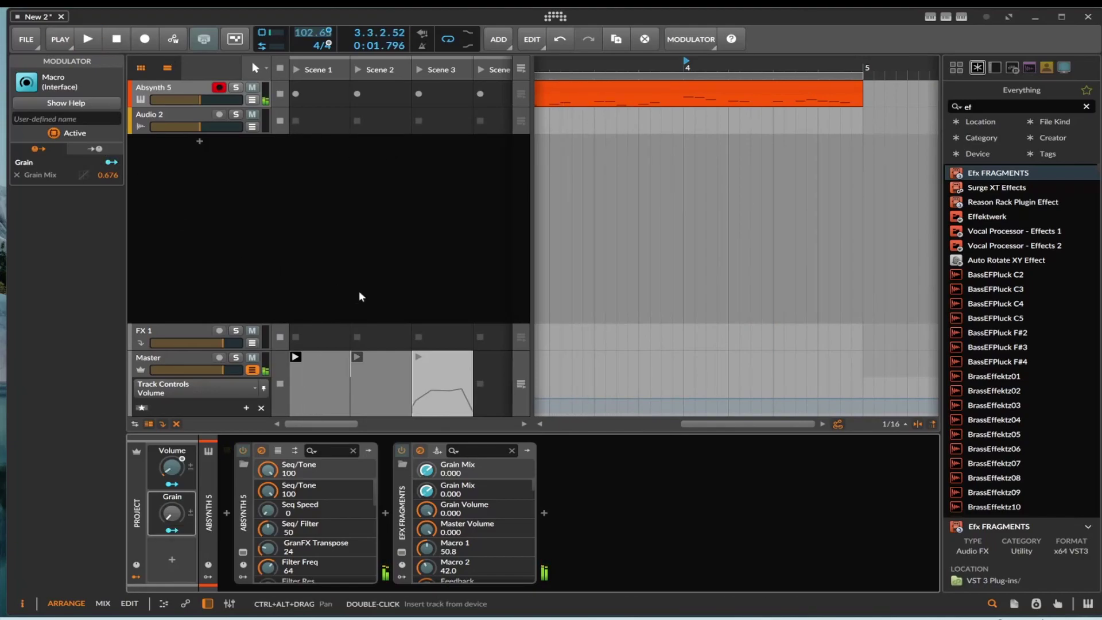
- Duplicate the Master track's Scene 3 clip into Scene 4 and open the copy in the automation editor
{"action": "left_click", "coordinate": [440, 357]}
{"action": "left_click_drag", "start_coordinate": [440, 354], "coordinate": [578, 369]}
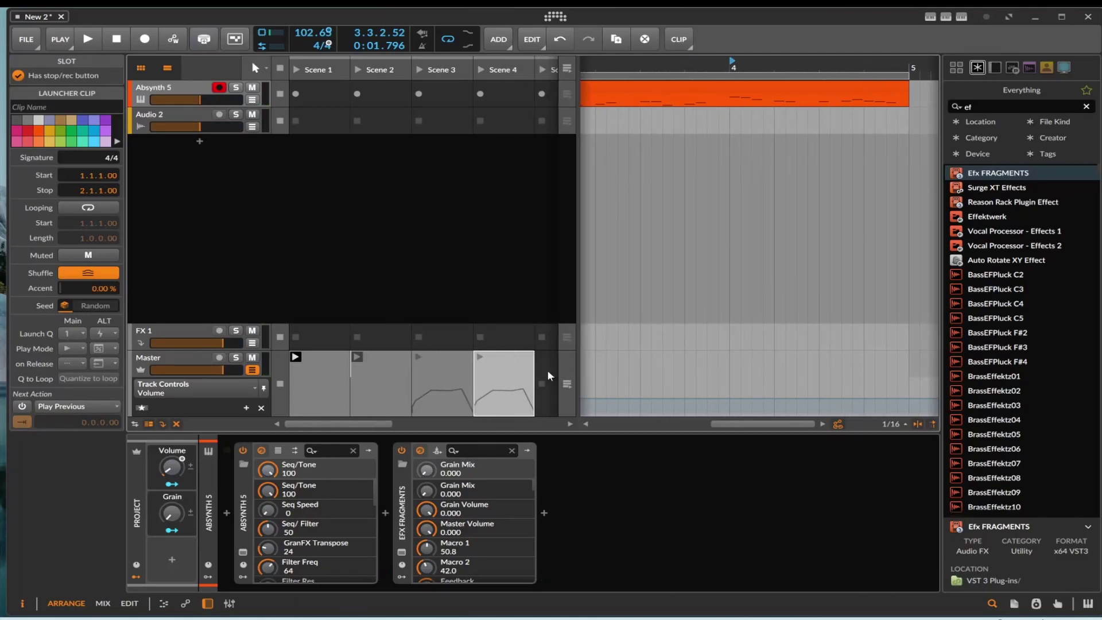
{"action": "double_click", "coordinate": [506, 357]}
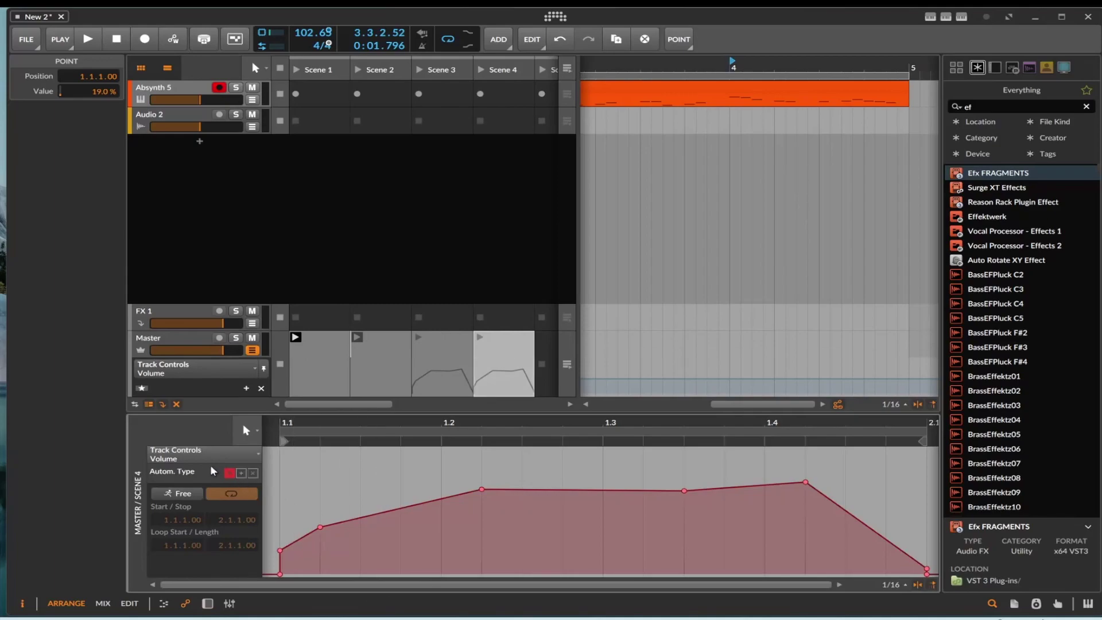
- Show the Grain track control in the Scene 4 Master clip's automation and draw a zigzag with peaks near 1.2 and 1.4, ending at 0%
{"action": "left_click", "coordinate": [212, 454]}
{"action": "mouse_move", "coordinate": [225, 526]}
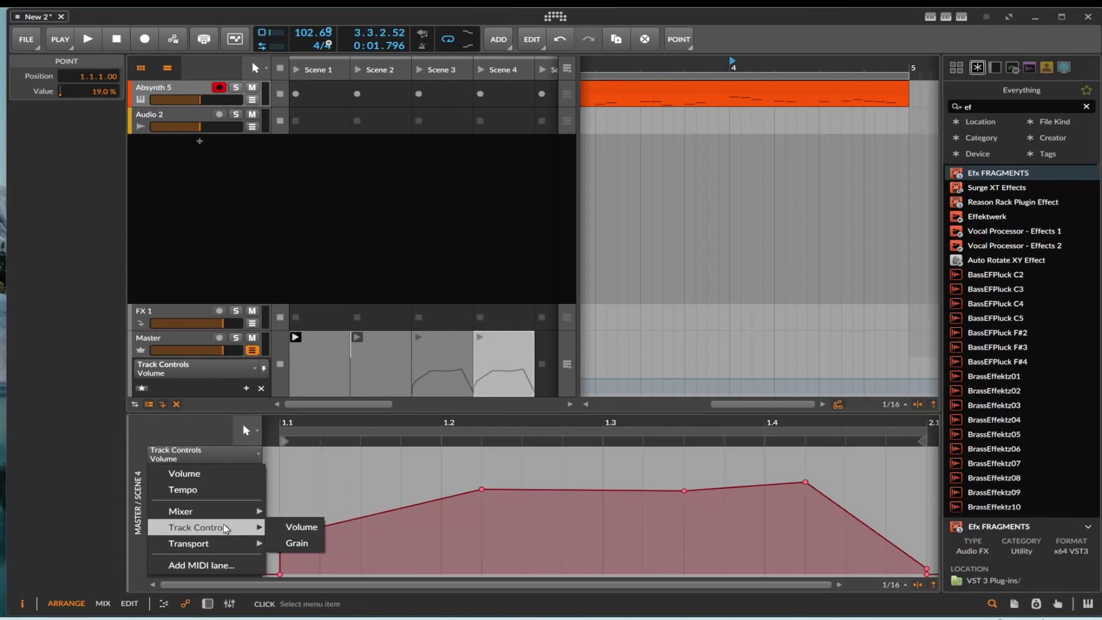
{"action": "left_click", "coordinate": [310, 545]}
{"action": "left_click_drag", "start_coordinate": [301, 539], "coordinate": [401, 574]}
{"action": "left_click", "coordinate": [469, 574]}
{"action": "left_click_drag", "start_coordinate": [469, 574], "coordinate": [482, 455]}
{"action": "left_click", "coordinate": [676, 471]}
{"action": "left_click_drag", "start_coordinate": [676, 471], "coordinate": [701, 574]}
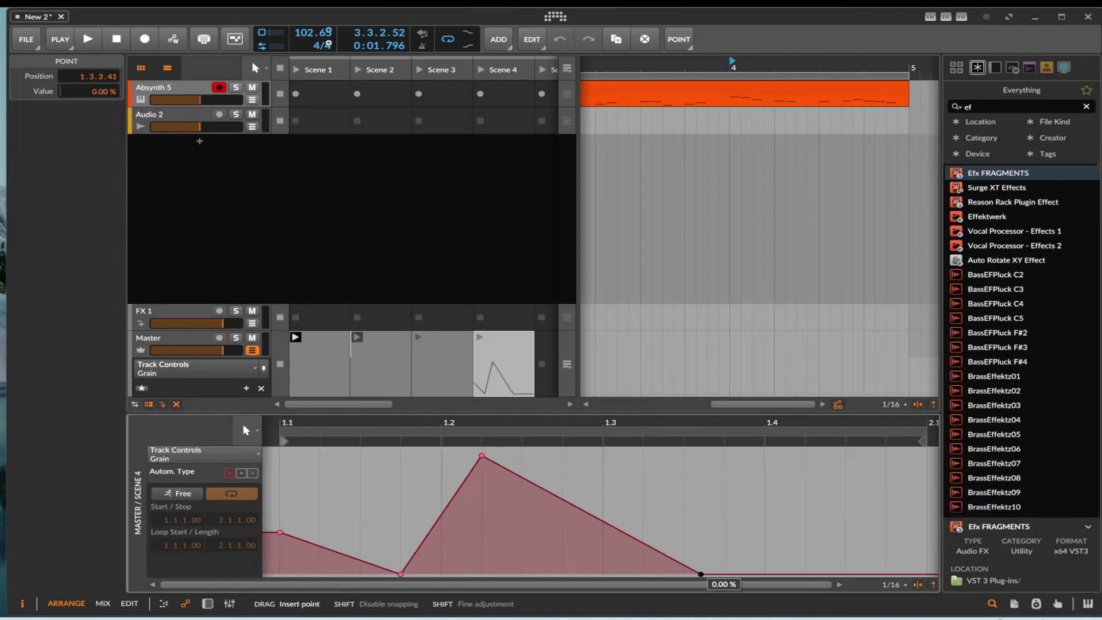
{"action": "left_click_drag", "start_coordinate": [771, 574], "coordinate": [794, 453]}
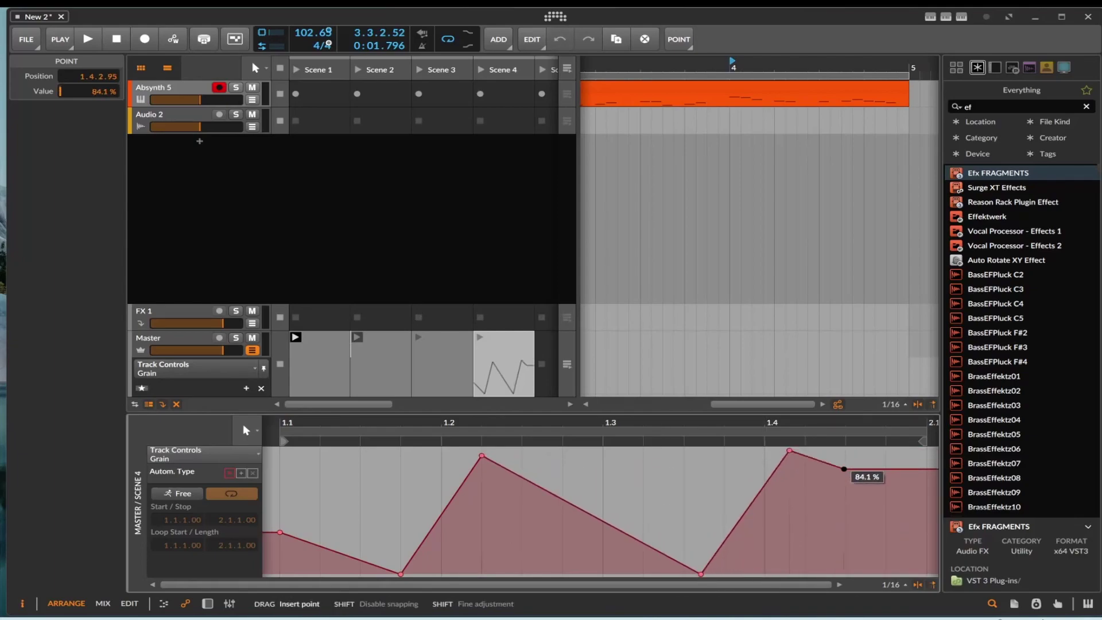
{"action": "left_click_drag", "start_coordinate": [936, 451], "coordinate": [937, 568]}
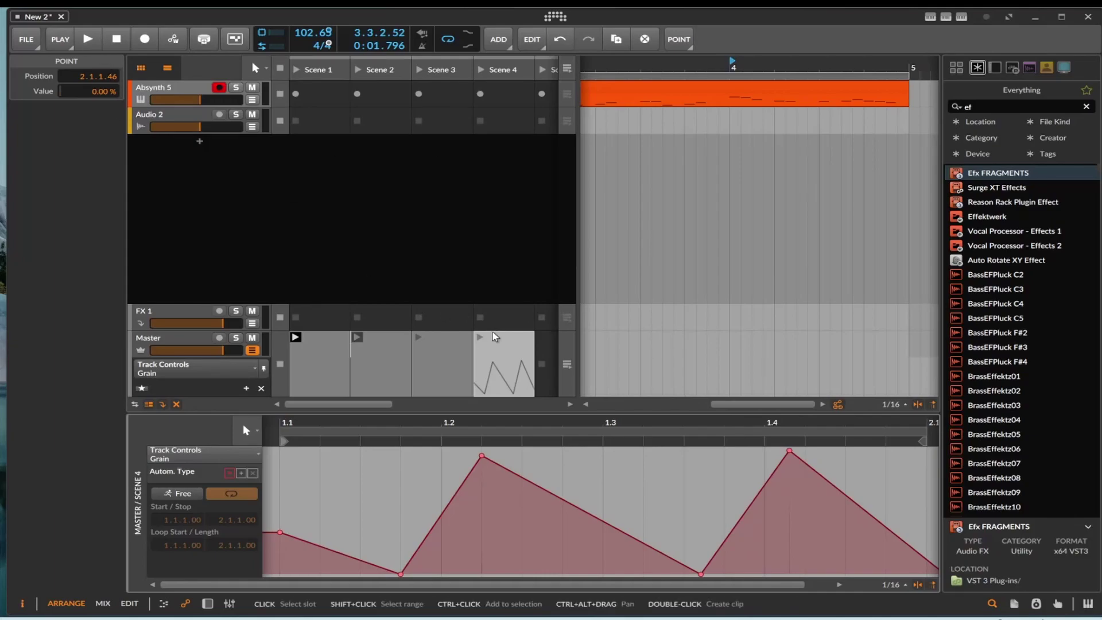
- Start playback, move the Scene 4 clip's last Grain point to 2.4.2.00, and lengthen the clip's loop to 2.2.0.00
{"action": "key", "text": "space"}
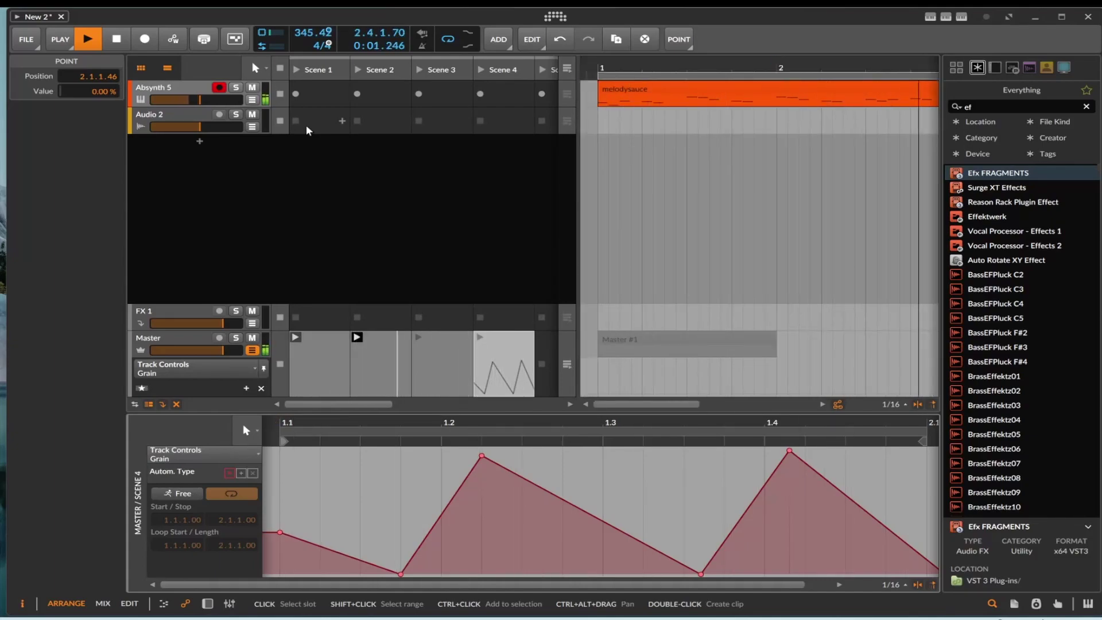
{"action": "left_click", "coordinate": [505, 340]}
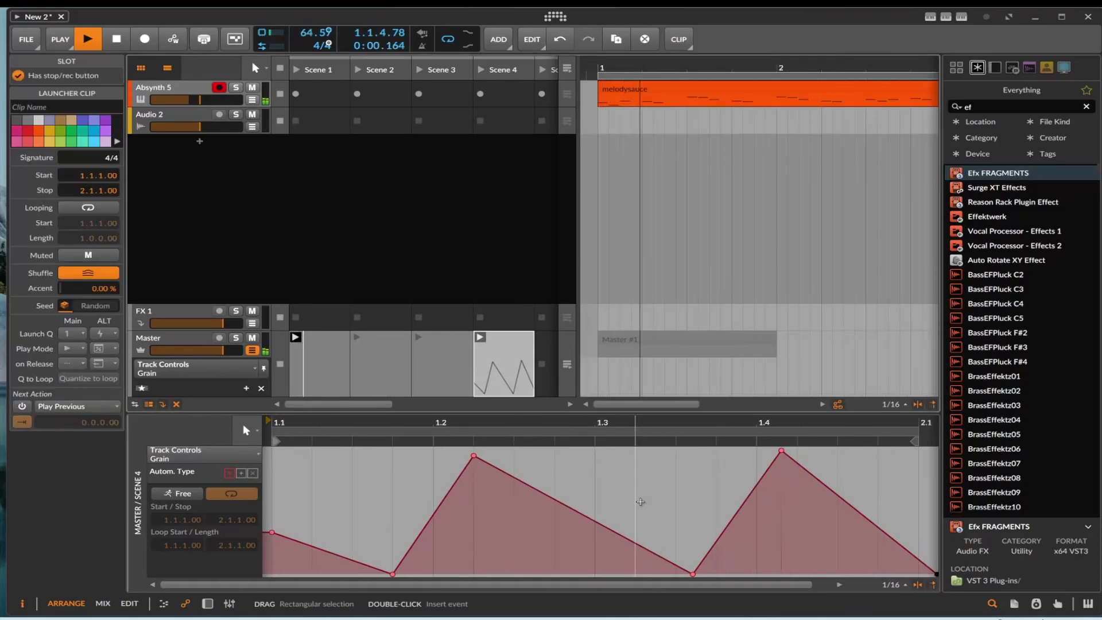
{"action": "scroll", "coordinate": [640, 501], "scroll_direction": "down", "scroll_amount": 3}
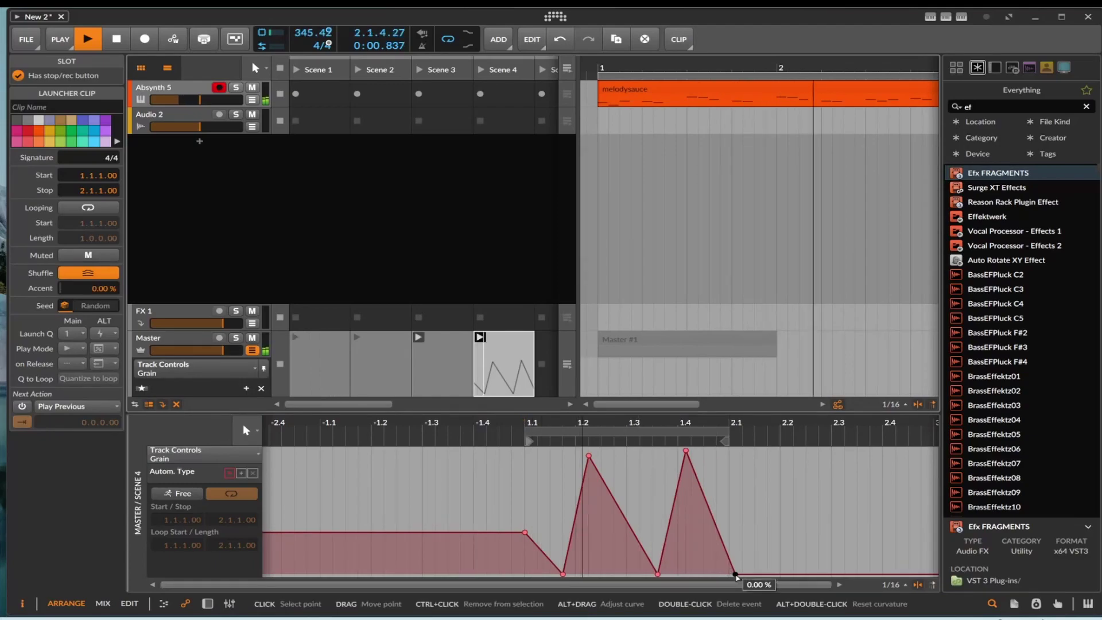
{"action": "left_click_drag", "start_coordinate": [735, 574], "coordinate": [895, 574]}
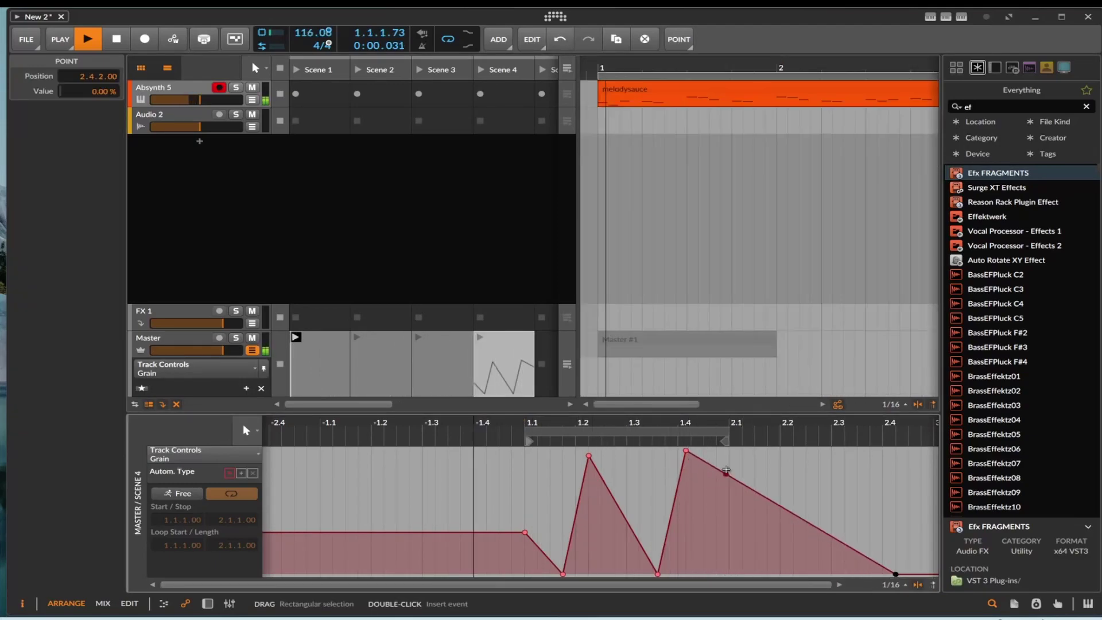
{"action": "left_click", "coordinate": [723, 441]}
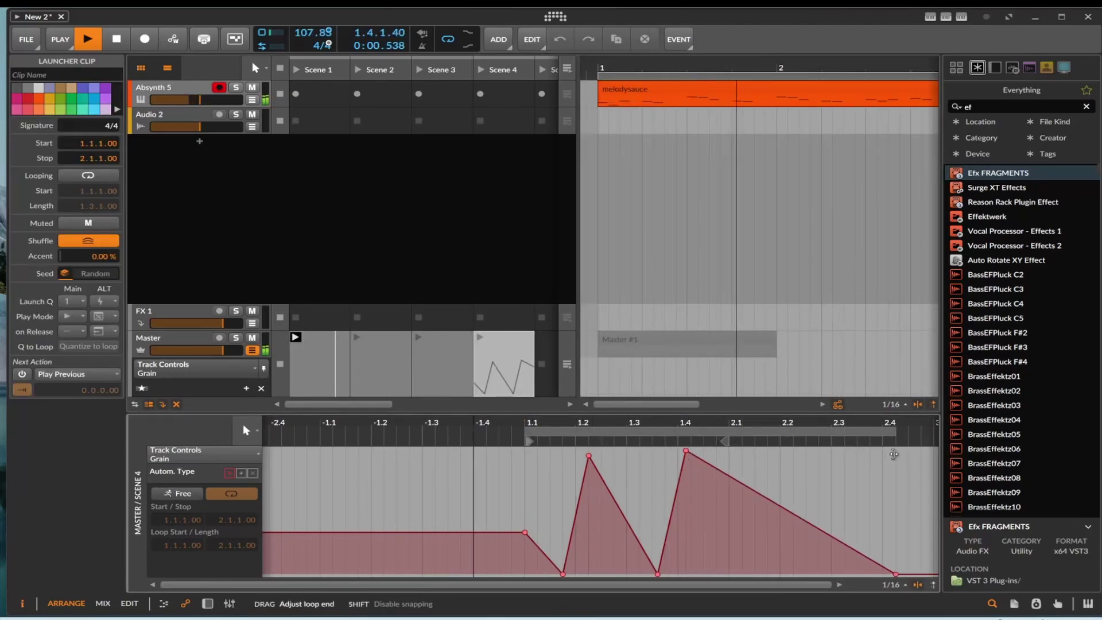
{"action": "left_click_drag", "start_coordinate": [723, 441], "coordinate": [716, 487]}
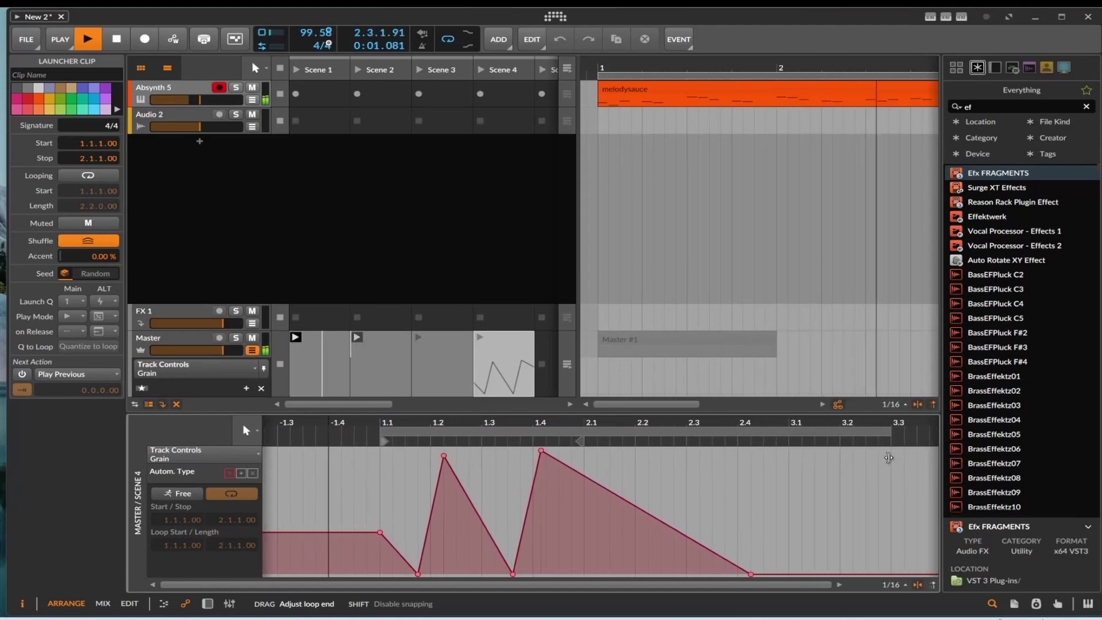
- Reshape Scene 4's Grain curve to 80.1% at 1.3.1.00, hold it high until about 2.4, drop it to 0% at 3.3.4.00, and extend the clip stop to 3.3.1.00
{"action": "left_click_drag", "start_coordinate": [751, 574], "coordinate": [764, 449]}
{"action": "left_click_drag", "start_coordinate": [513, 574], "coordinate": [482, 475]}
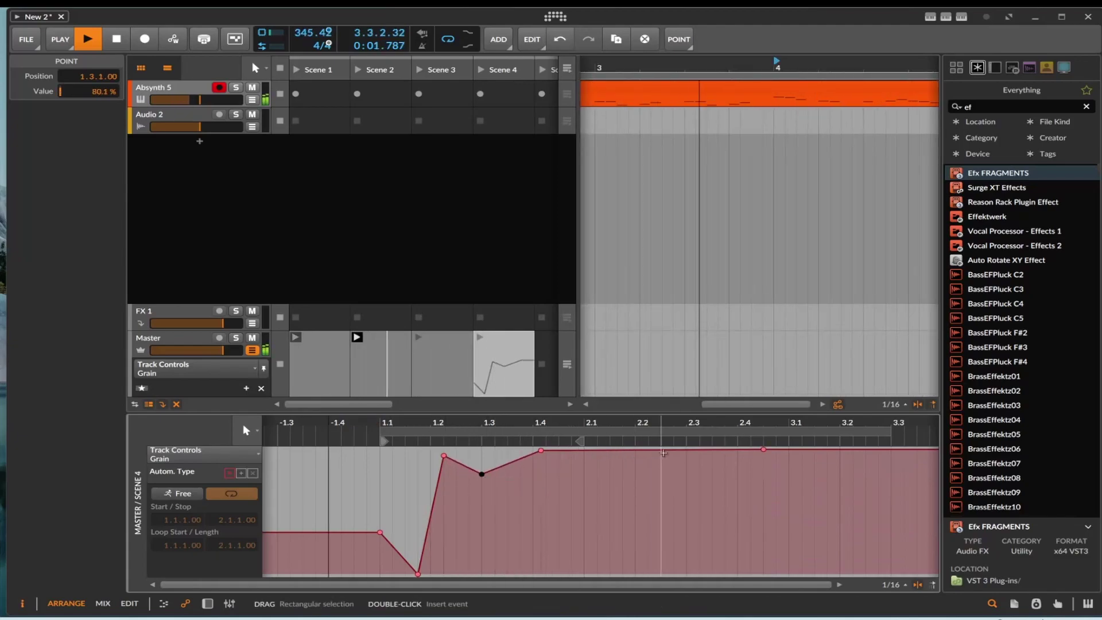
{"action": "left_click", "coordinate": [763, 450]}
{"action": "left_click_drag", "start_coordinate": [763, 450], "coordinate": [750, 450]}
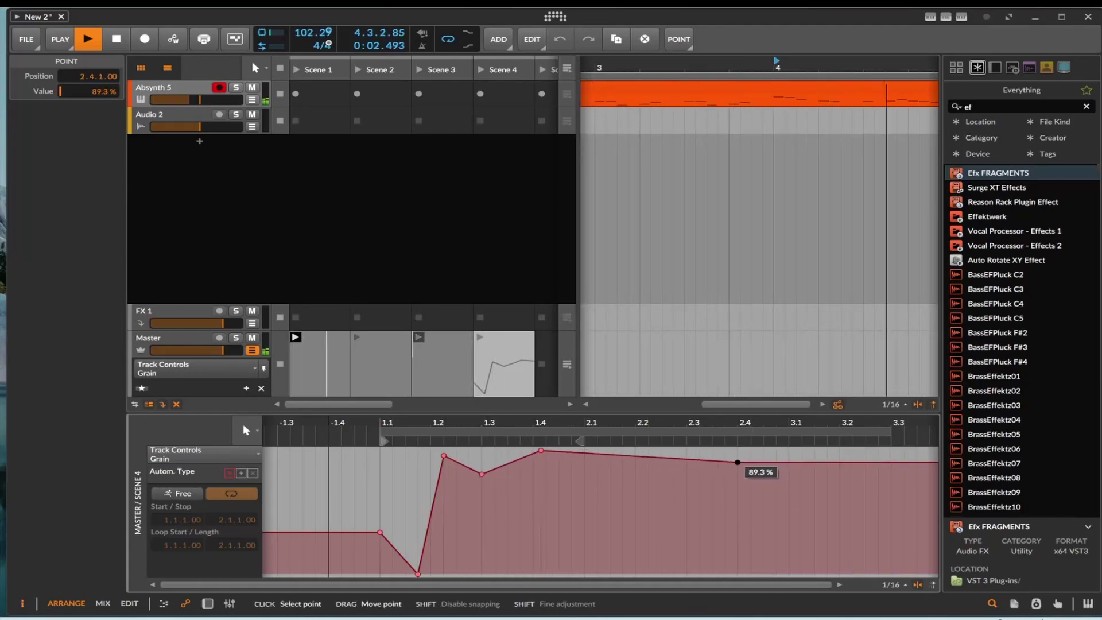
{"action": "left_click_drag", "start_coordinate": [893, 454], "coordinate": [930, 574]}
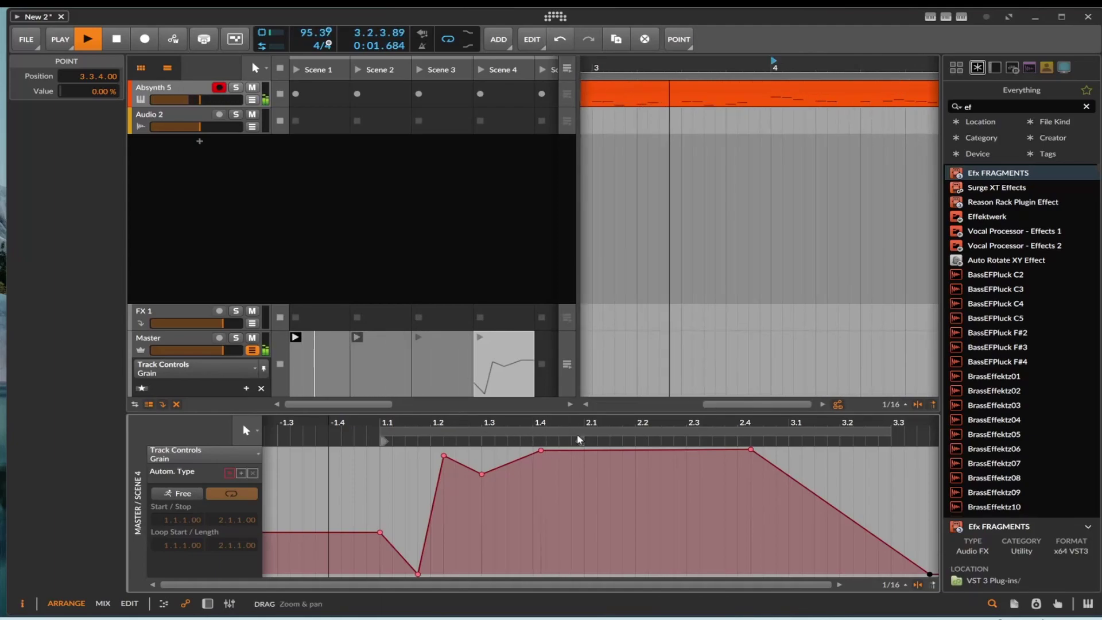
{"action": "left_click_drag", "start_coordinate": [580, 440], "coordinate": [890, 451]}
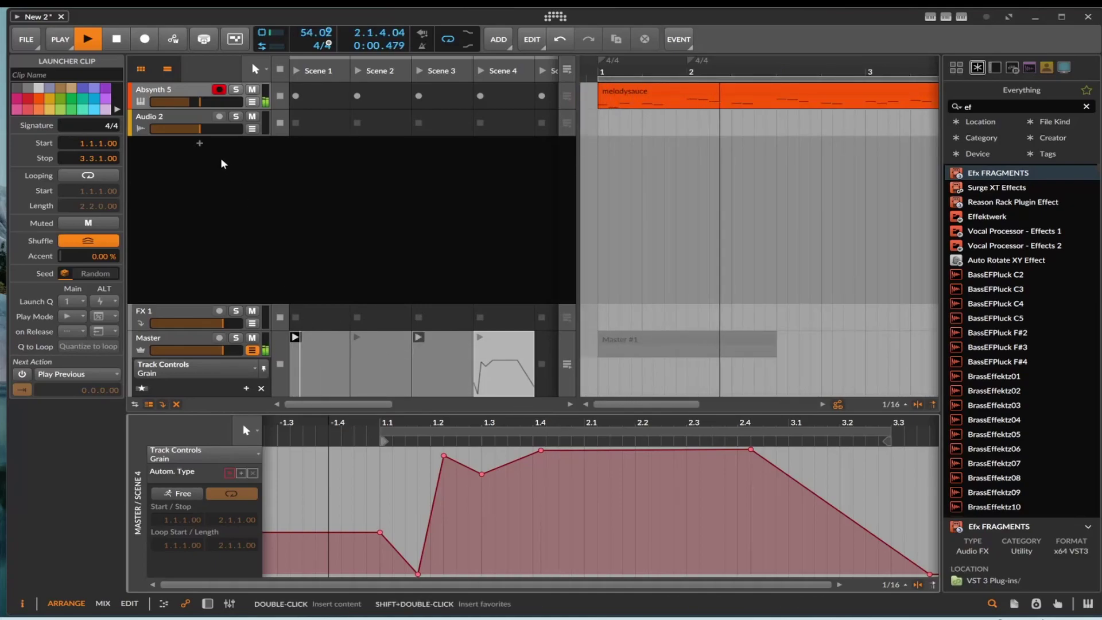
- Open the Scene 3 Master clip's Volume track control automation and lower its end point at 2.1.1.00 to 0%
{"action": "left_click", "coordinate": [424, 357]}
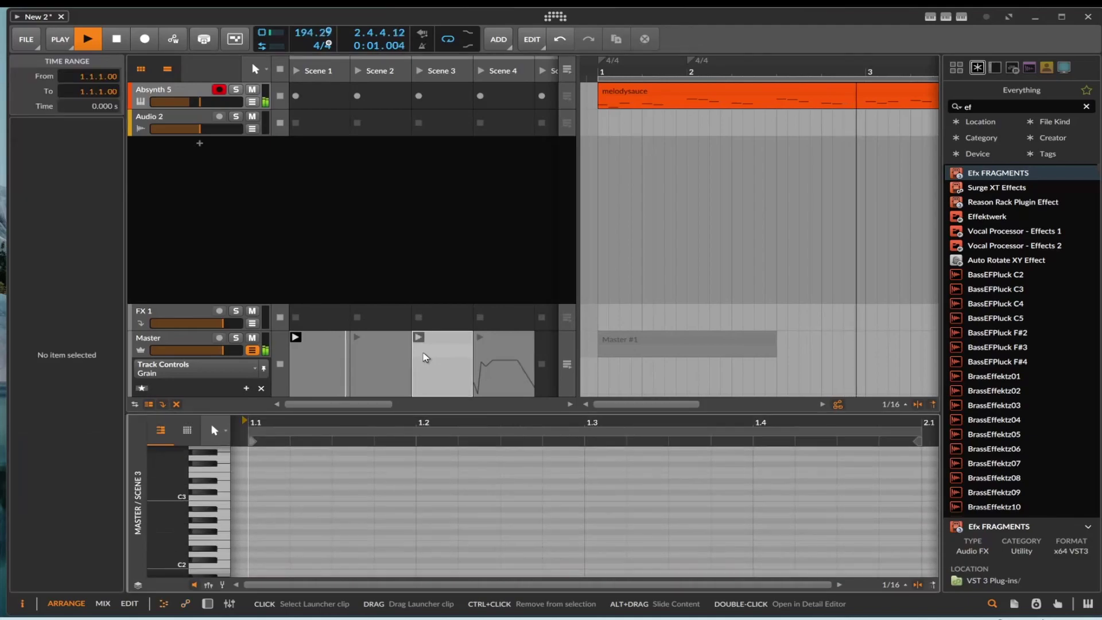
{"action": "left_click", "coordinate": [255, 368]}
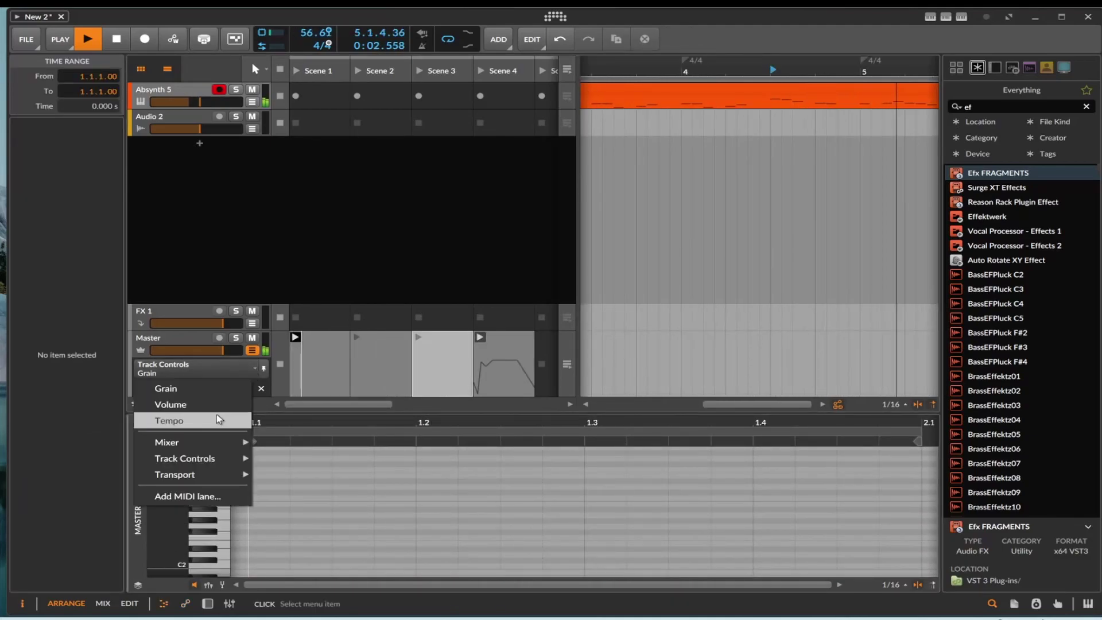
{"action": "mouse_move", "coordinate": [233, 459]}
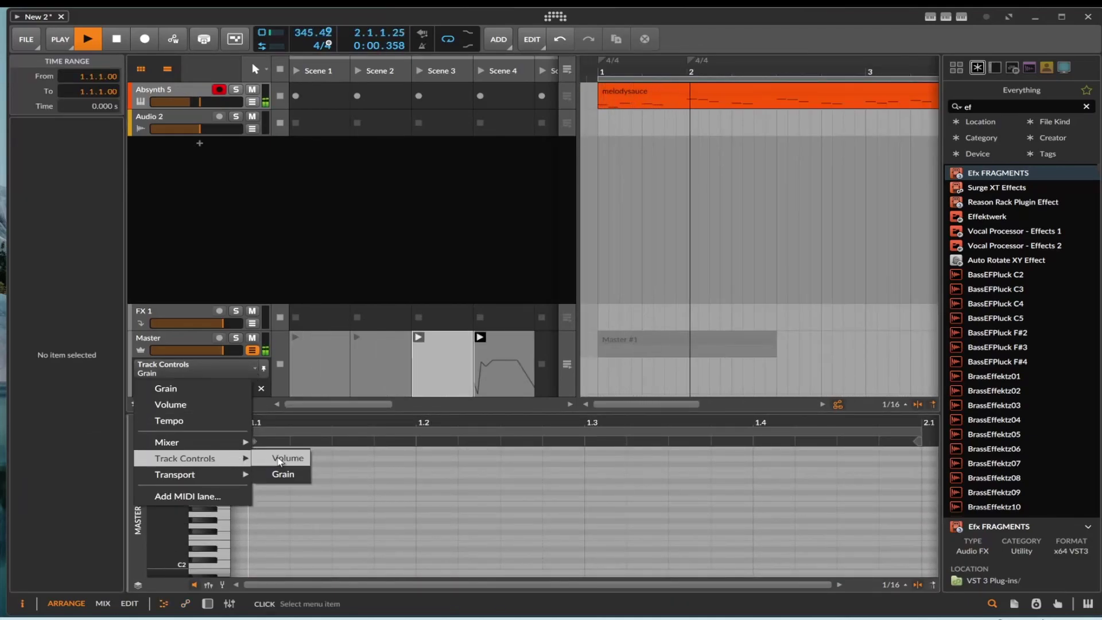
{"action": "left_click", "coordinate": [286, 456]}
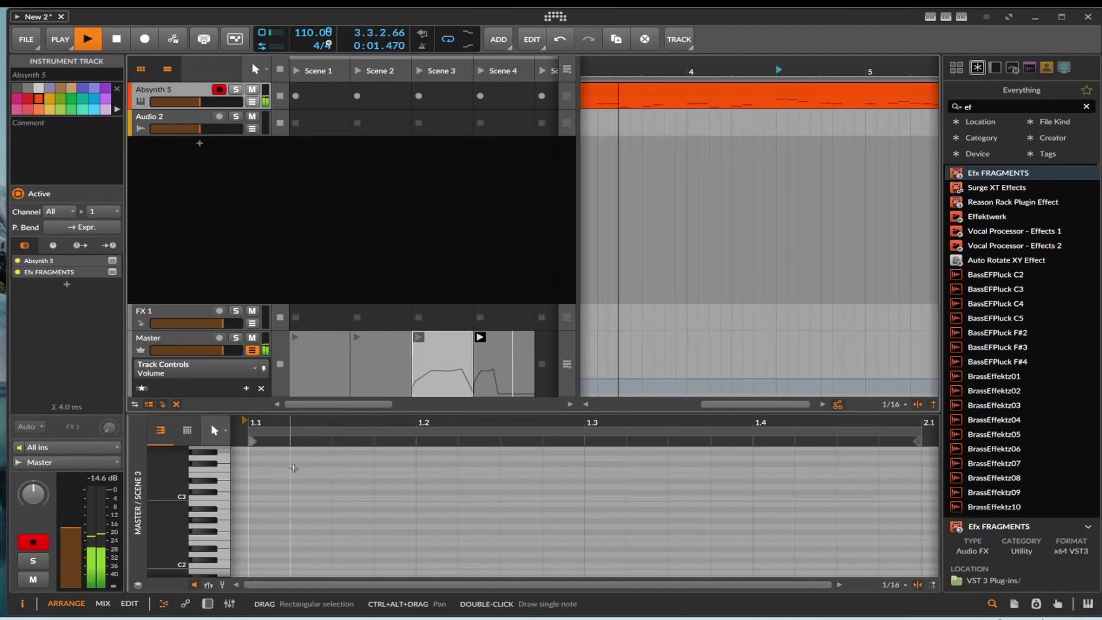
{"action": "left_click", "coordinate": [184, 605]}
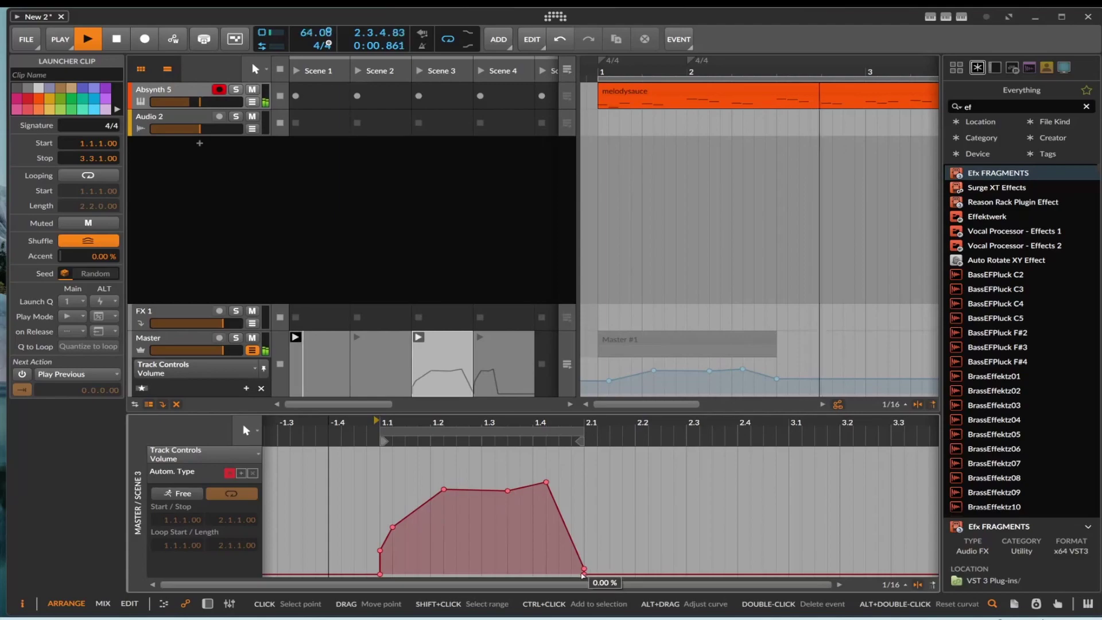
{"action": "left_click", "coordinate": [583, 570]}
{"action": "left_click_drag", "start_coordinate": [583, 570], "coordinate": [583, 574]}
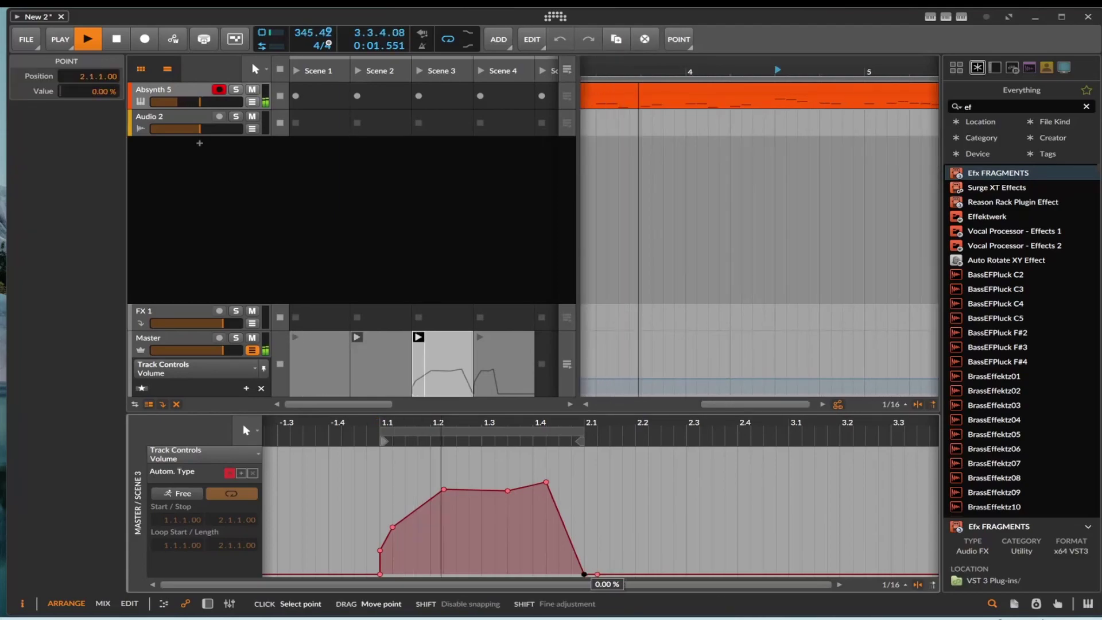
- Extend the Scene 3 clip's stop to 3.2.4.00 and its loop length to 2.1.3.00, adding a 0% Volume point at 3.1.1.00
{"action": "mouse_move", "coordinate": [578, 441]}
{"action": "left_mouse_down"}
{"action": "mouse_move", "coordinate": [635, 451]}
{"action": "mouse_move", "coordinate": [630, 436]}
{"action": "mouse_move", "coordinate": [873, 441]}
{"action": "left_mouse_up"}
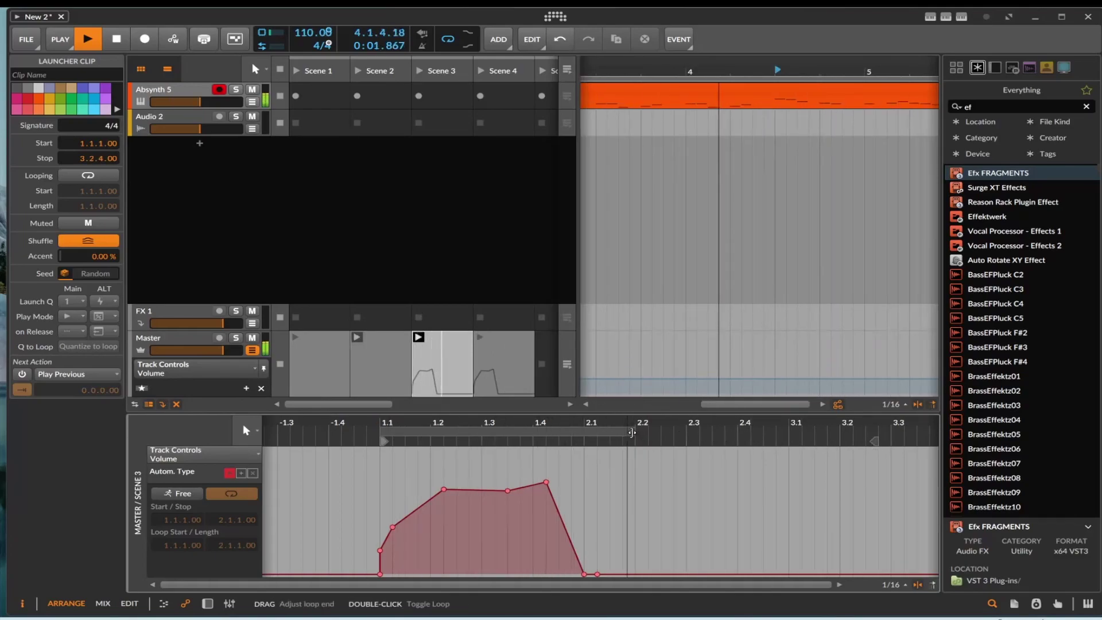
{"action": "left_click_drag", "start_coordinate": [632, 432], "coordinate": [868, 428]}
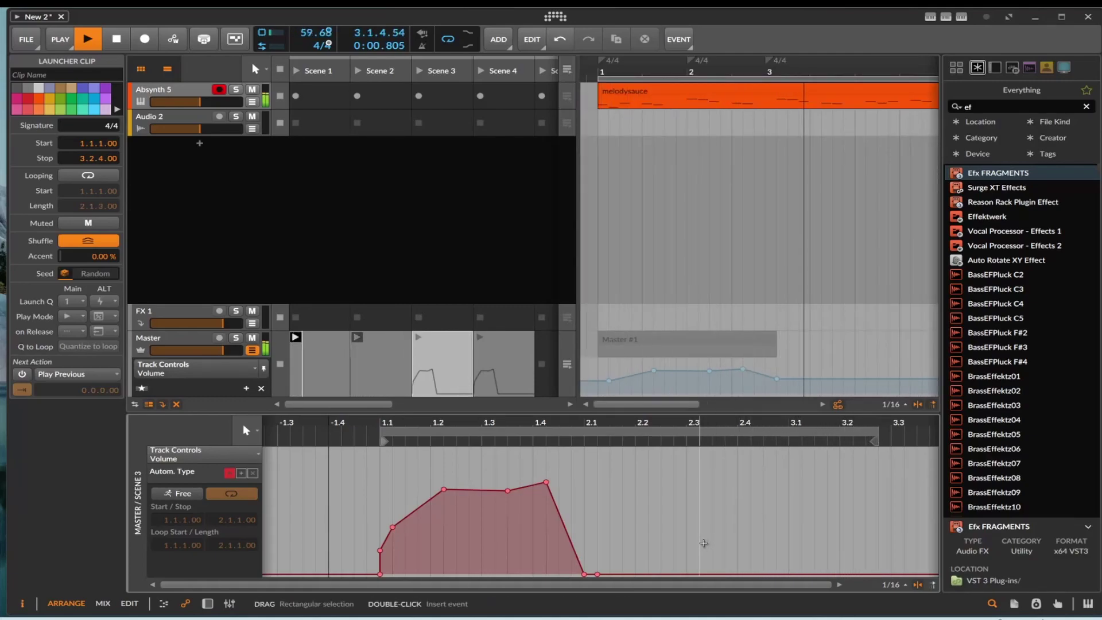
{"action": "left_click_drag", "start_coordinate": [822, 575], "coordinate": [789, 574]}
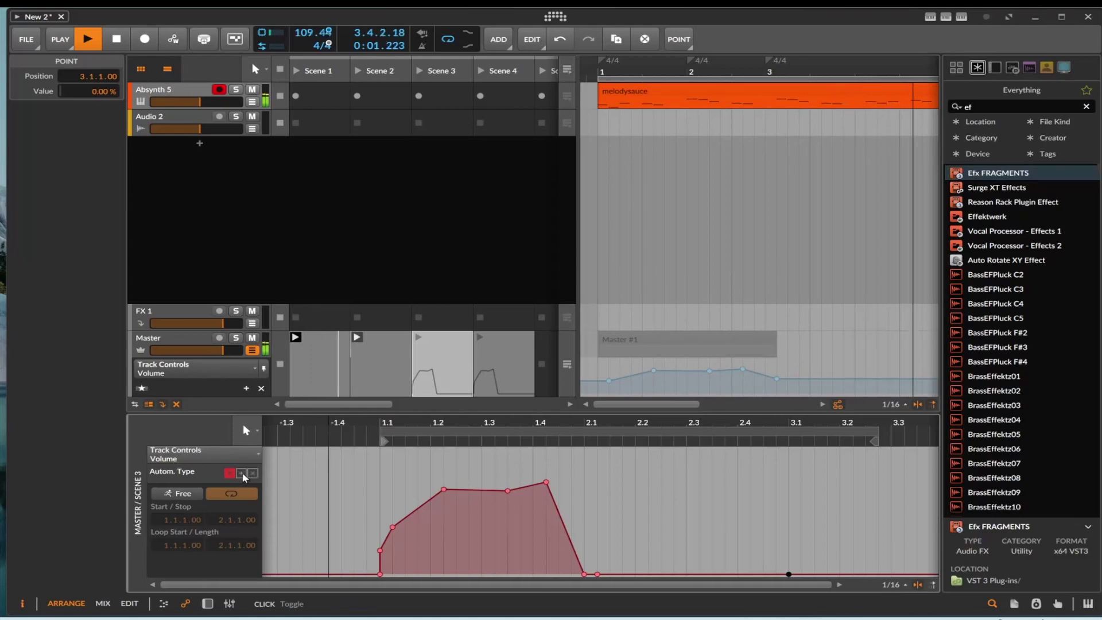
{"action": "left_click", "coordinate": [252, 474]}
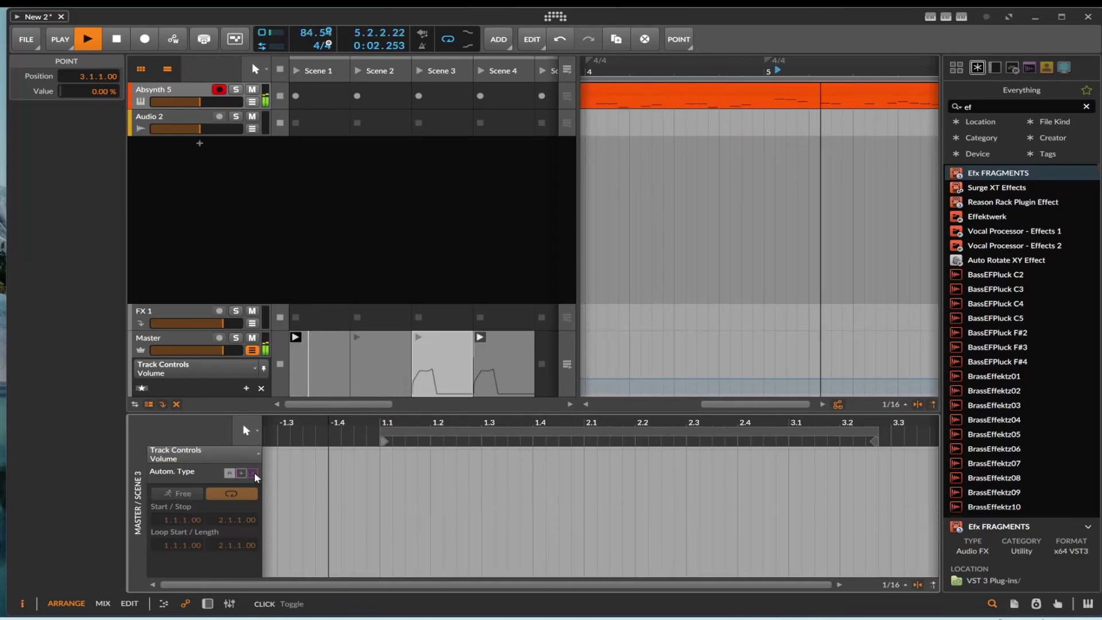
{"action": "left_click", "coordinate": [230, 474]}
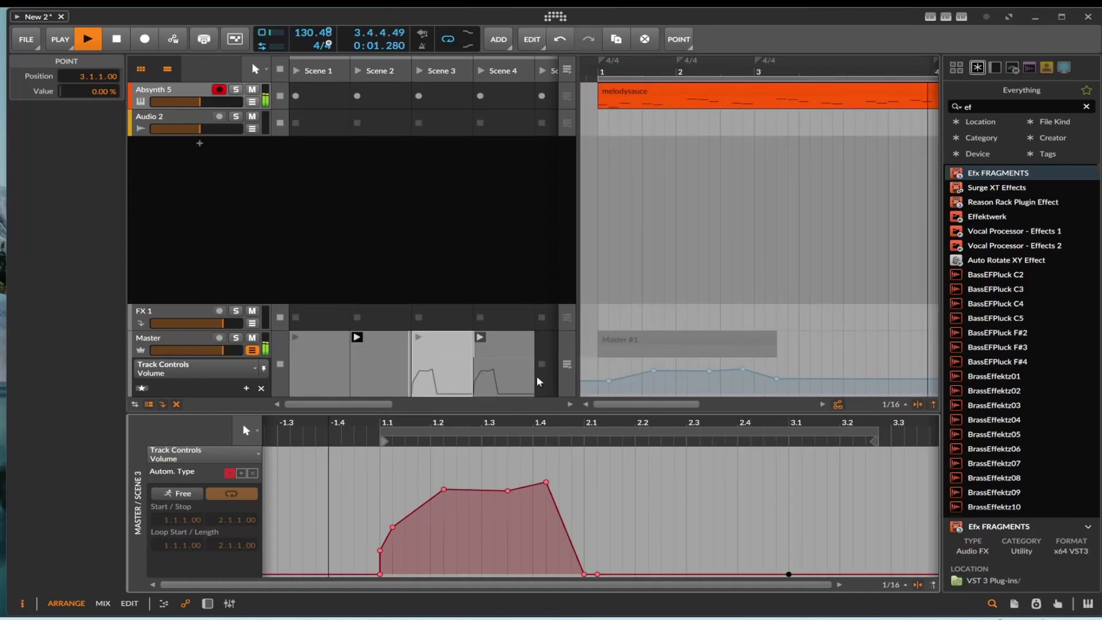
- Add three 0% dips to Scene 3's Volume curve between 1.1 and 1.3, raise the last peak to 88.2% at 1.4.1.00, and stop playback
{"action": "left_click_drag", "start_coordinate": [476, 493], "coordinate": [477, 574]}
{"action": "left_click_drag", "start_coordinate": [481, 490], "coordinate": [481, 574]}
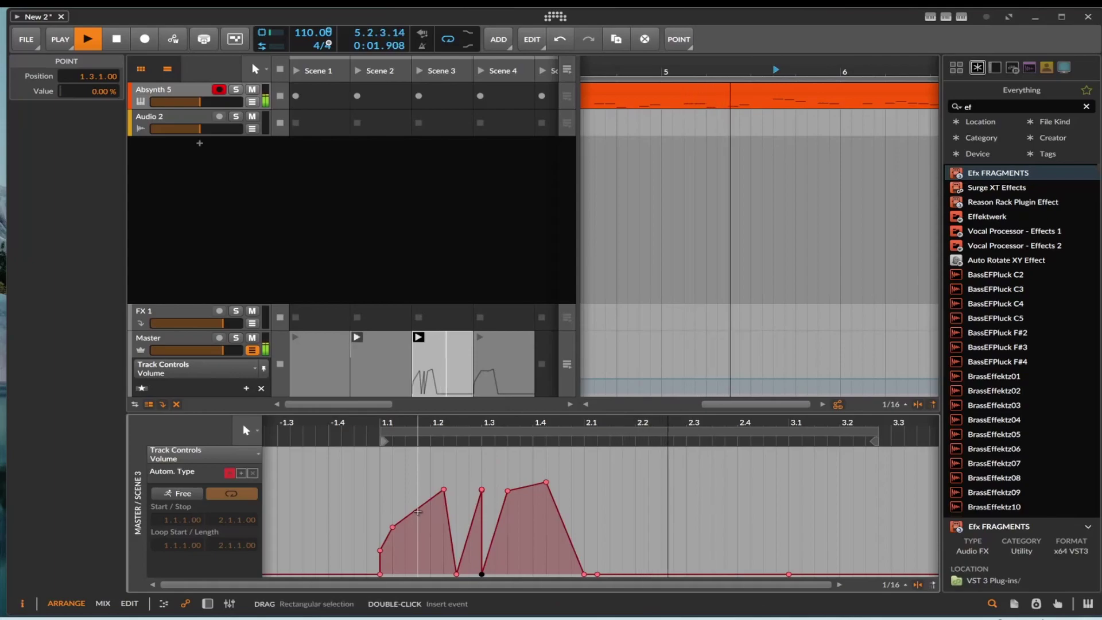
{"action": "left_click_drag", "start_coordinate": [417, 509], "coordinate": [417, 574]}
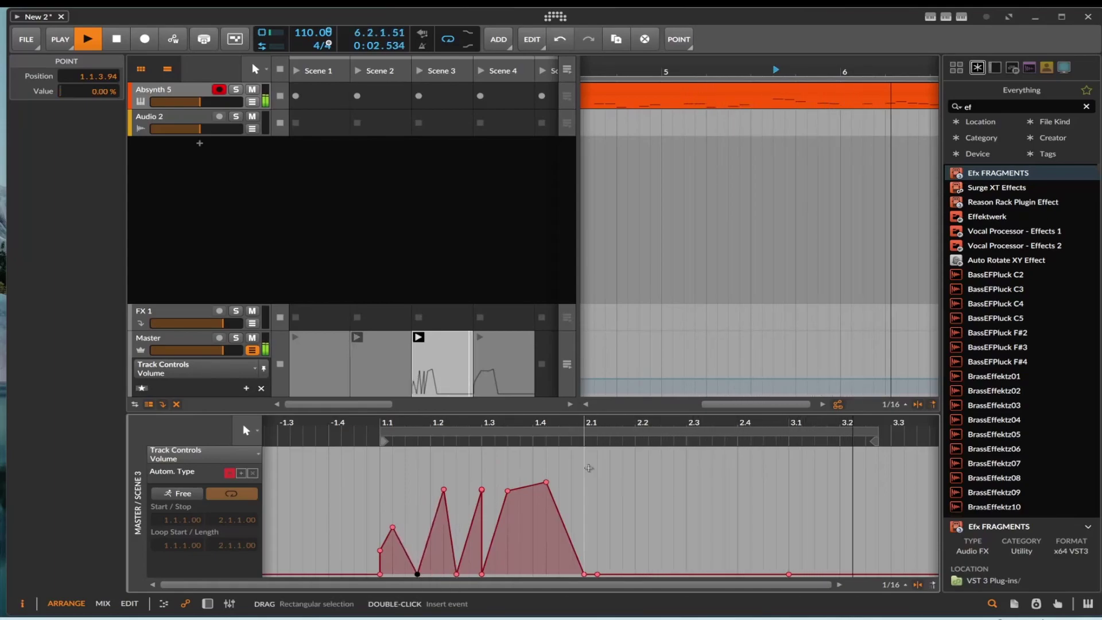
{"action": "left_click_drag", "start_coordinate": [545, 482], "coordinate": [533, 464]}
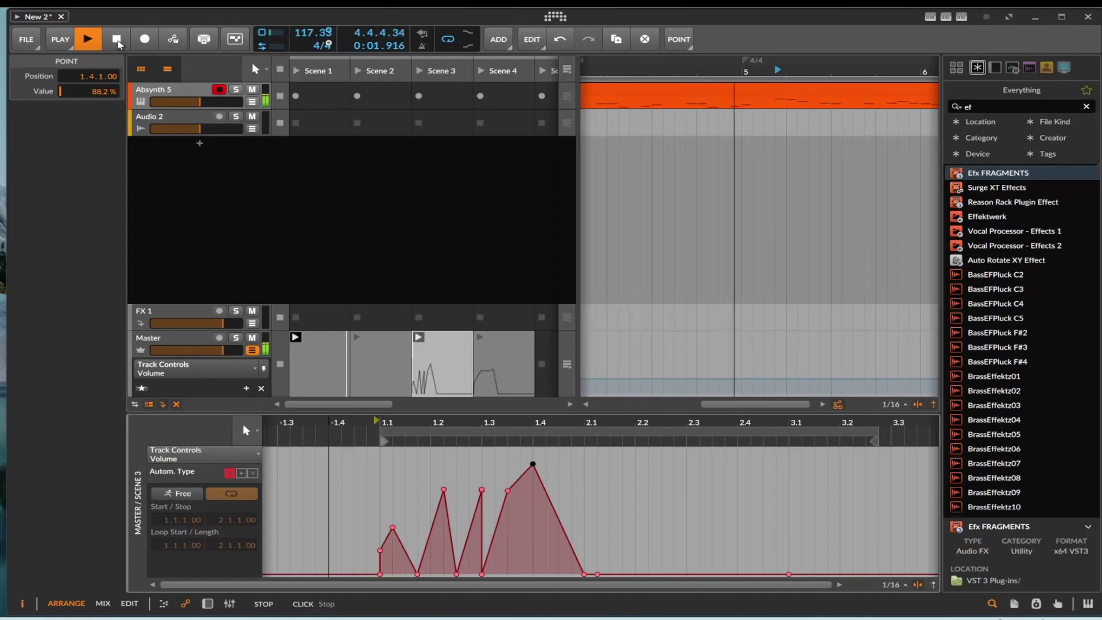
{"action": "left_click", "coordinate": [119, 43]}
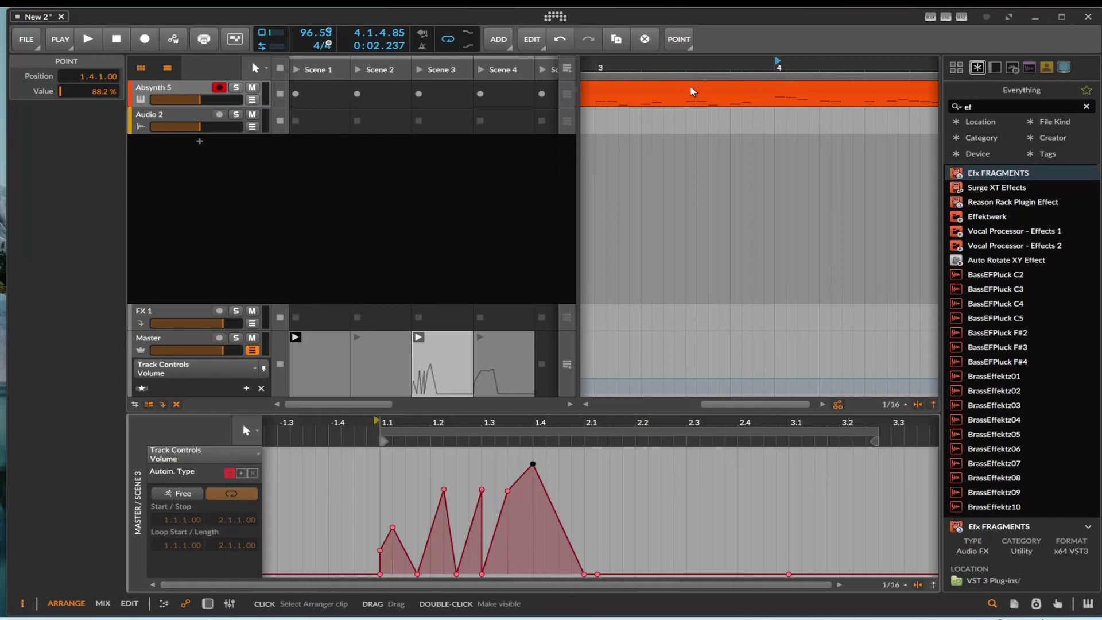
- Place the Scene 4 clip at bar 2 on the Master track's arranger timeline, and delete both Master arranger clips
{"action": "left_click_drag", "start_coordinate": [769, 68], "coordinate": [757, 72]}
{"action": "left_click_drag", "start_coordinate": [653, 405], "coordinate": [653, 408]}
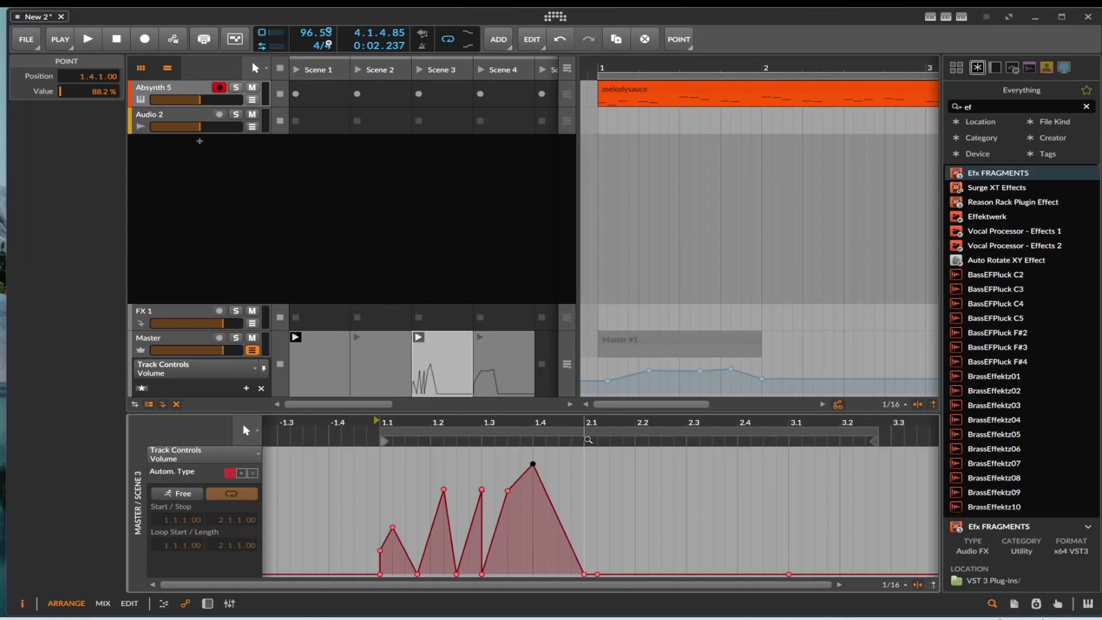
{"action": "left_click_drag", "start_coordinate": [494, 367], "coordinate": [765, 343]}
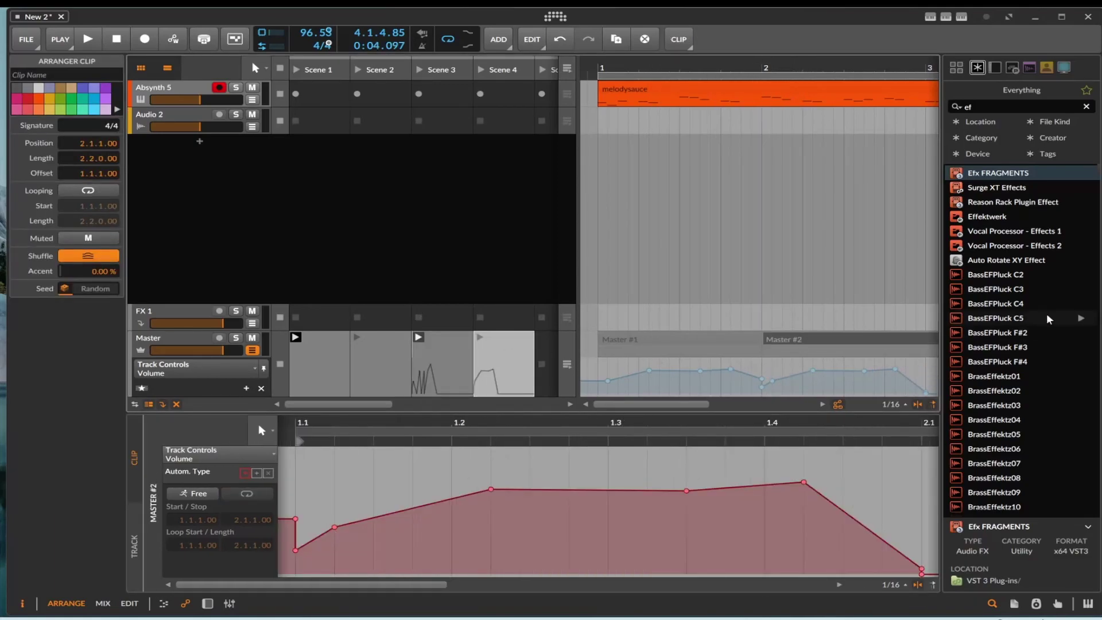
{"action": "left_click", "coordinate": [733, 340]}
{"action": "key", "text": "Delete"}
{"action": "left_click", "coordinate": [787, 344]}
{"action": "key", "text": "Delete"}
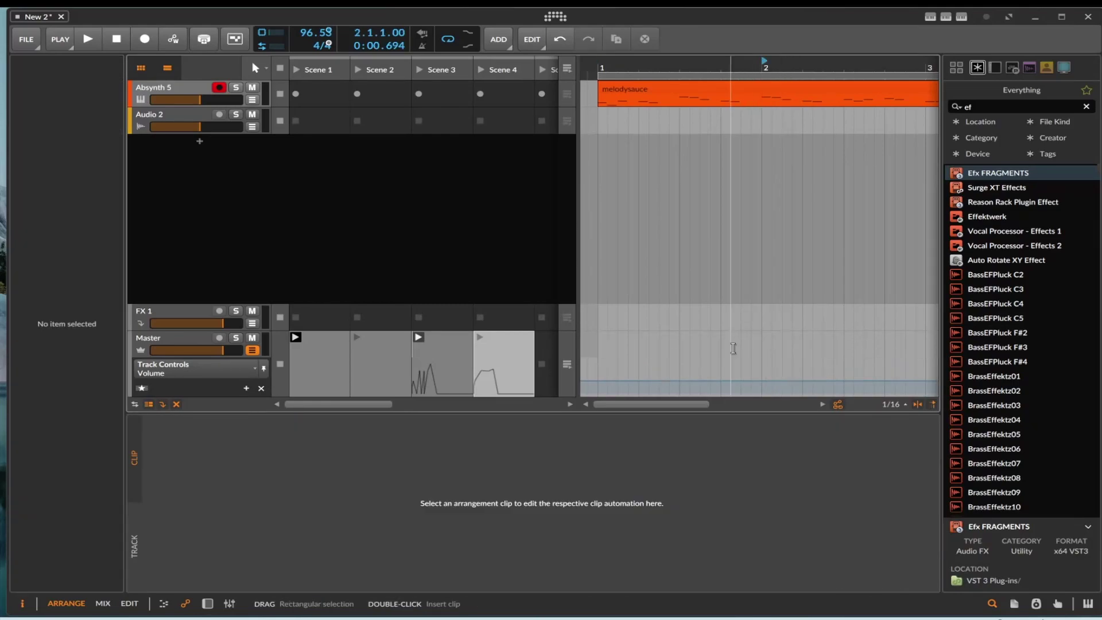
- Place the Scene 3 clip at 1.1.1.00 and the Scene 2 clip at 3.3.1.00 on the Master arranger timeline, and return playback to the arranger
{"action": "left_click_drag", "start_coordinate": [450, 344], "coordinate": [602, 343]}
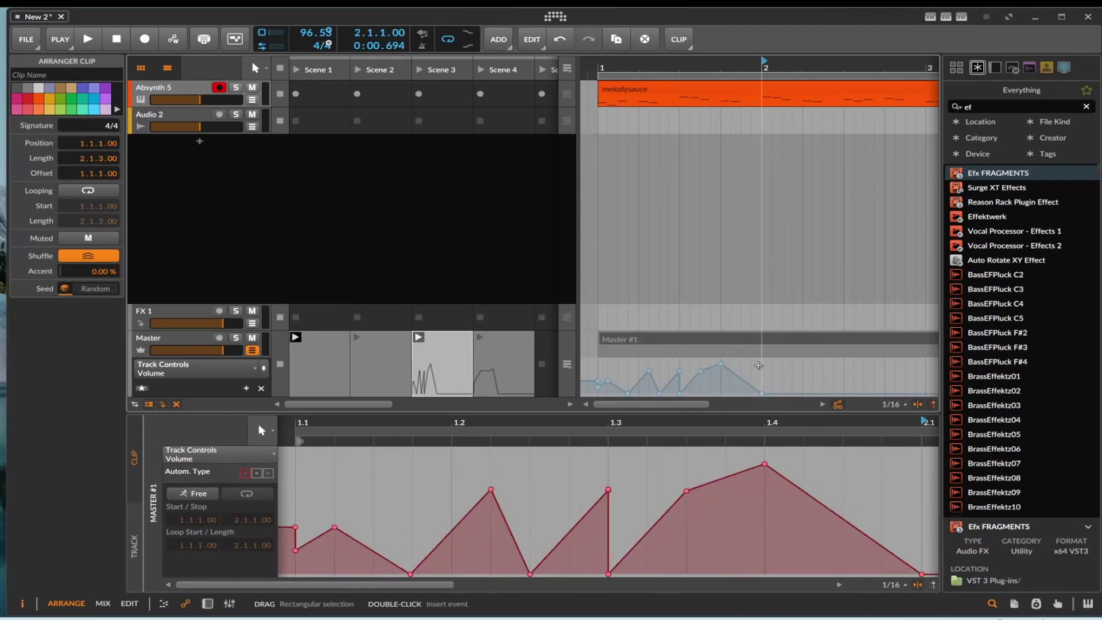
{"action": "scroll", "coordinate": [759, 365], "scroll_direction": "down", "scroll_amount": 3}
{"action": "left_click", "coordinate": [389, 341]}
{"action": "left_click_drag", "start_coordinate": [389, 341], "coordinate": [769, 349]}
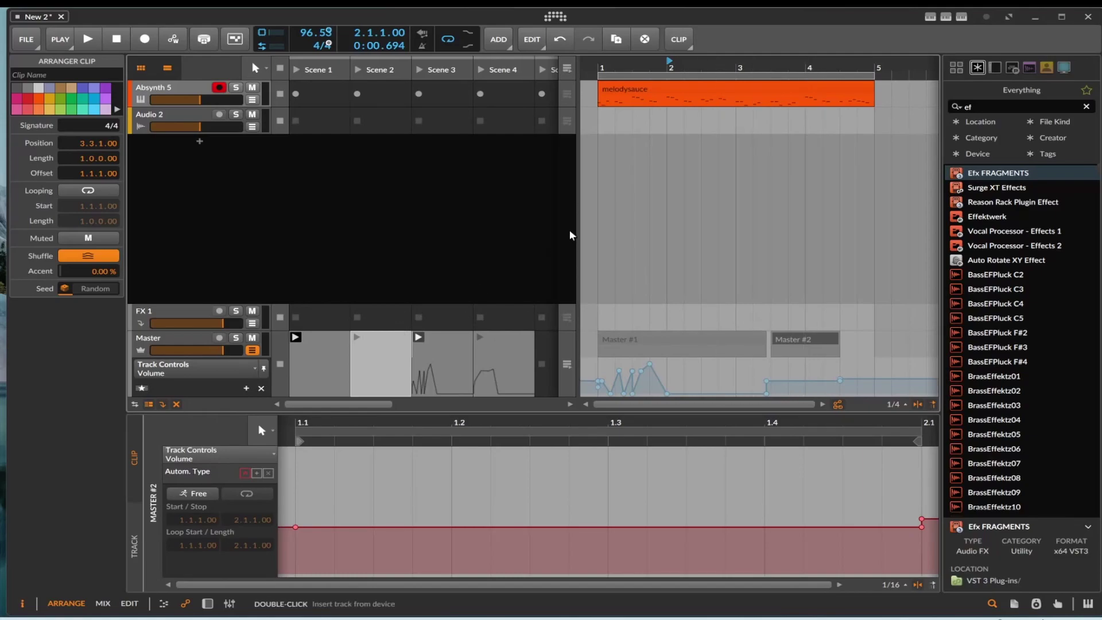
{"action": "left_click", "coordinate": [584, 43]}
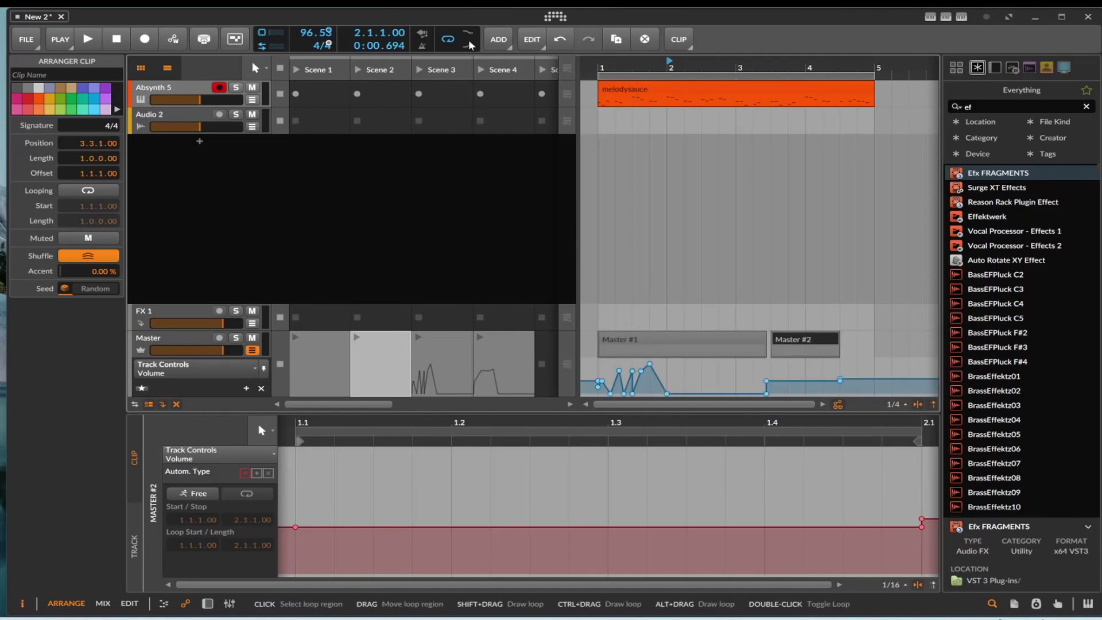
- Play the arrangement to audition the two Master clips' automation, replaying it, and stop playback
{"action": "left_click", "coordinate": [89, 39]}
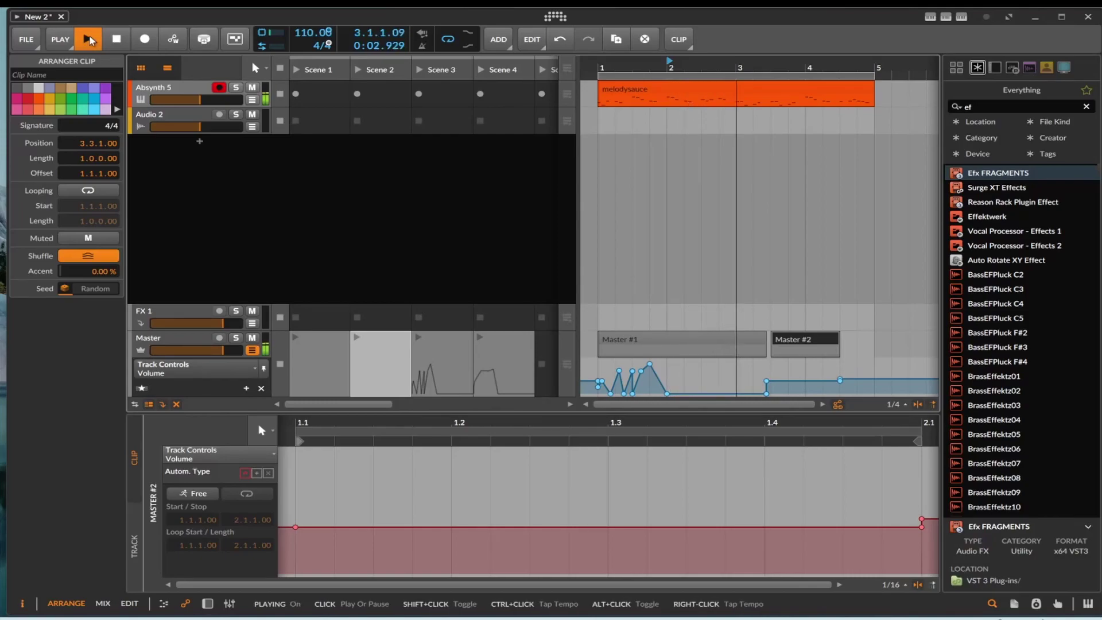
{"action": "right_click", "coordinate": [91, 40]}
{"action": "right_click", "coordinate": [90, 40]}
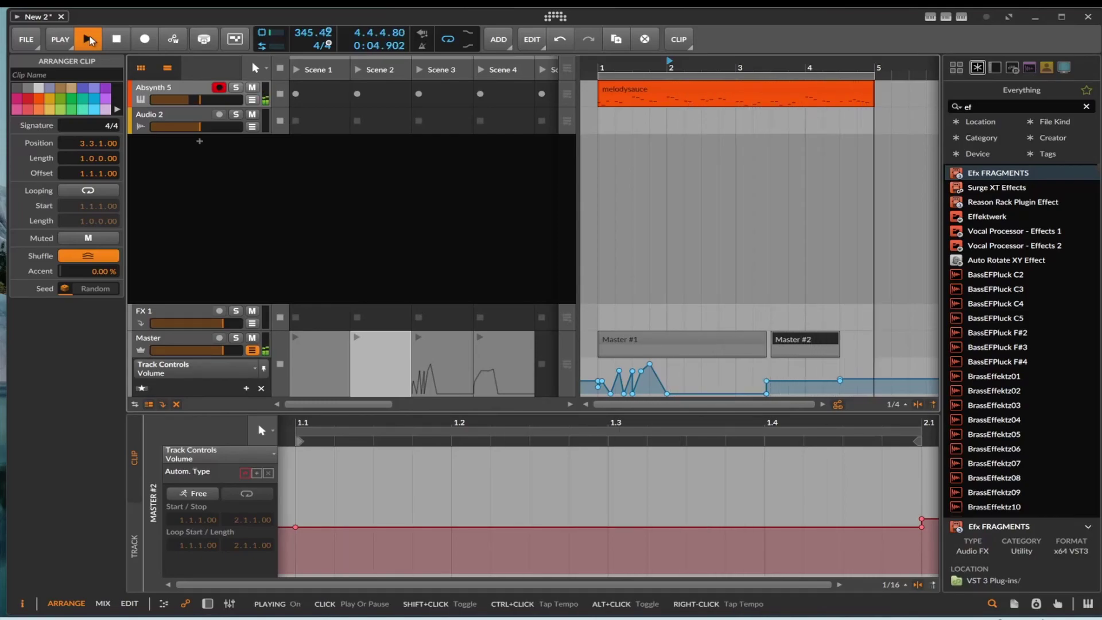
{"action": "key", "text": "ctrl+z"}
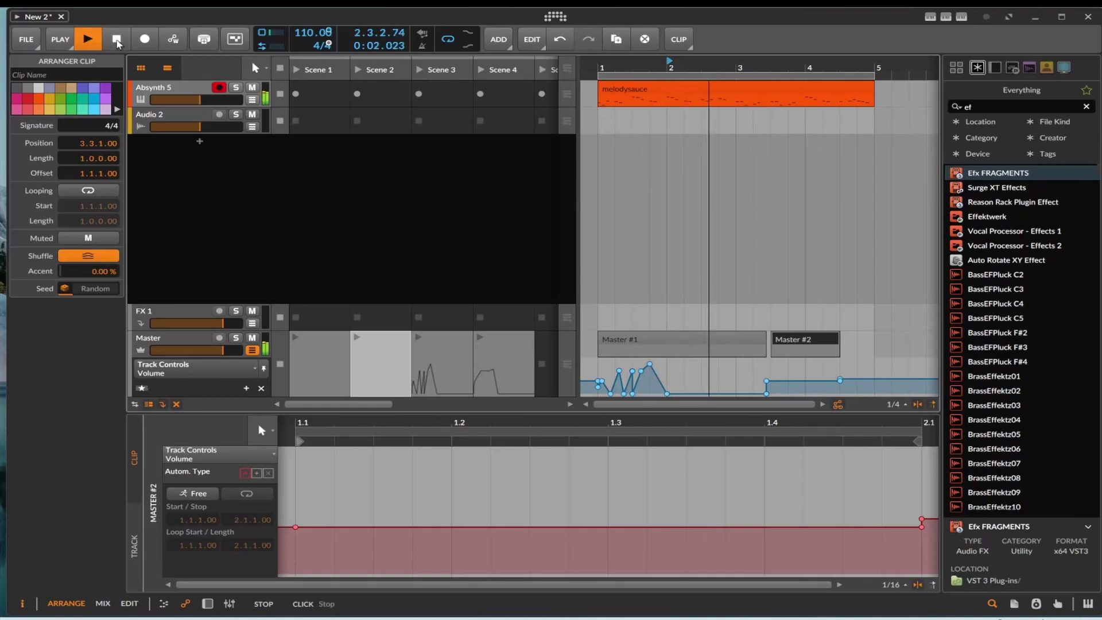
{"action": "key", "text": "ctrl+shift+z"}
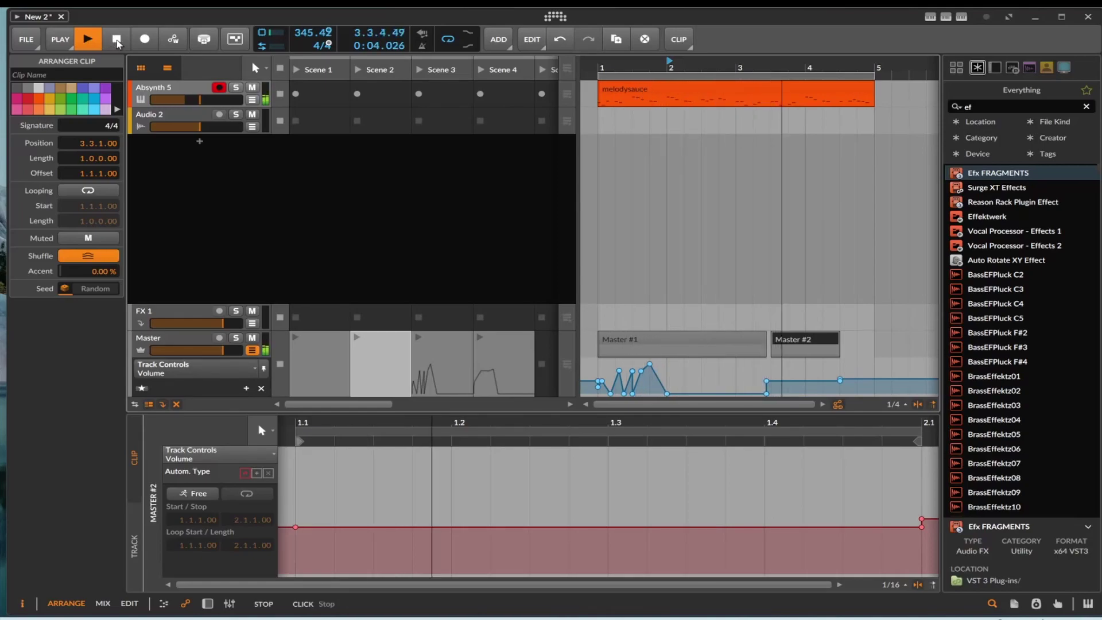
{"action": "key", "text": "ctrl+z"}
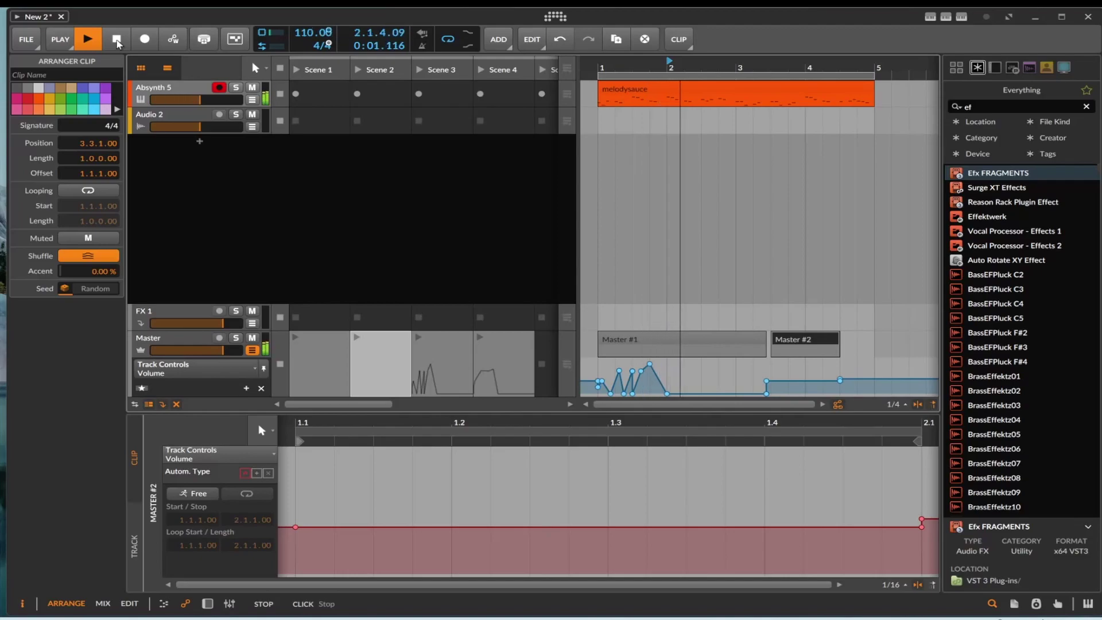
{"action": "left_click", "coordinate": [117, 44]}
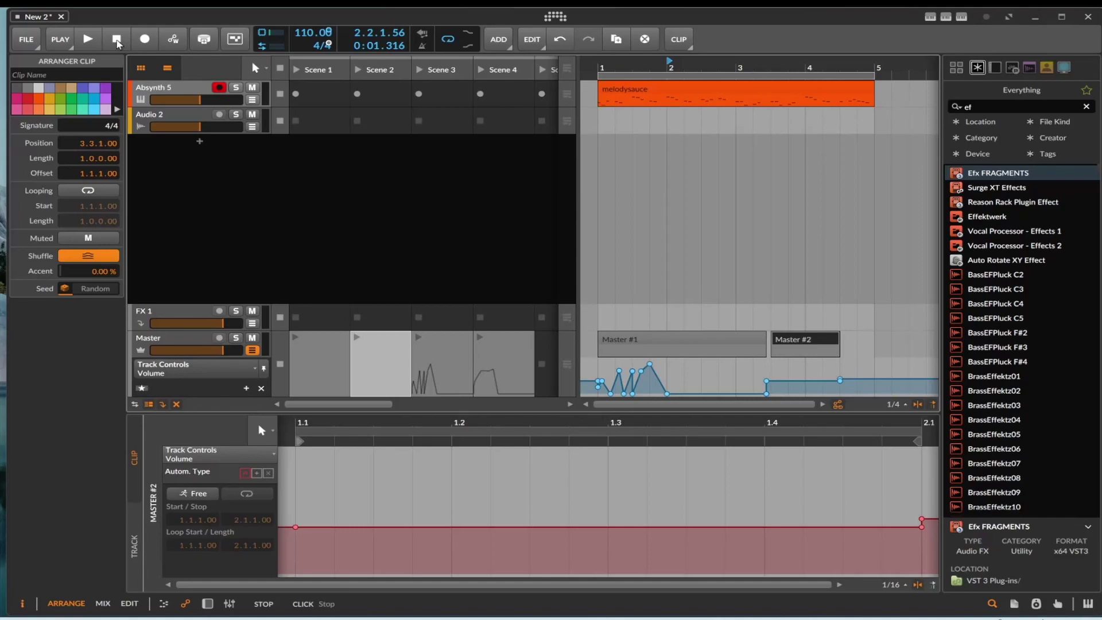
- Move the second Master arranger clip to 1.4.1.00 so it overlaps the first Master clip
{"action": "left_click_drag", "start_coordinate": [806, 339], "coordinate": [680, 341]}
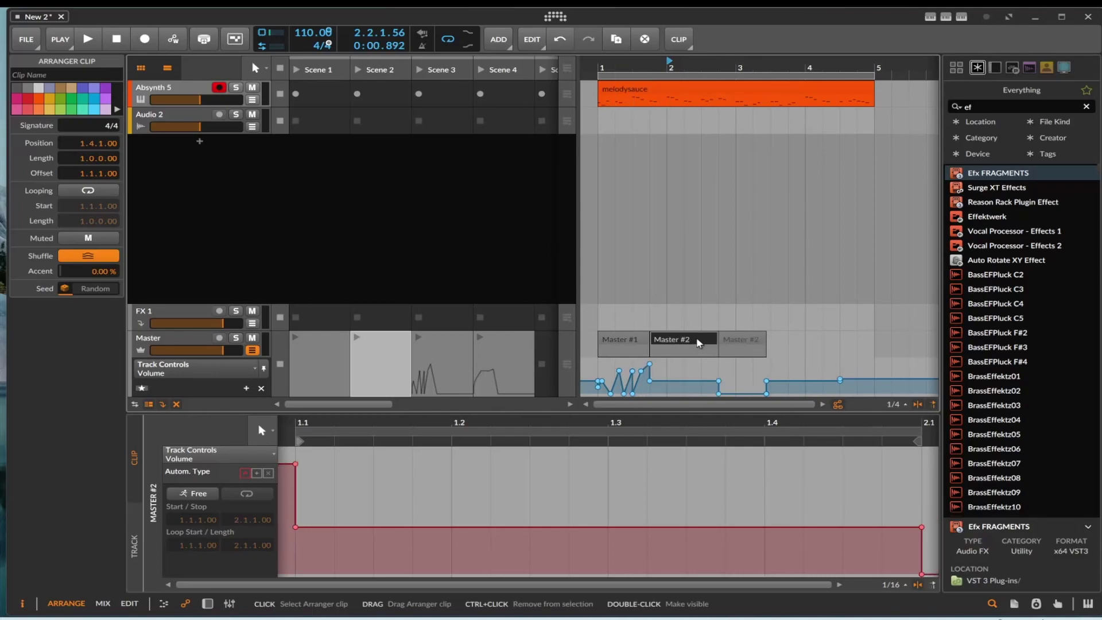
{"action": "left_click_drag", "start_coordinate": [695, 344], "coordinate": [818, 345]}
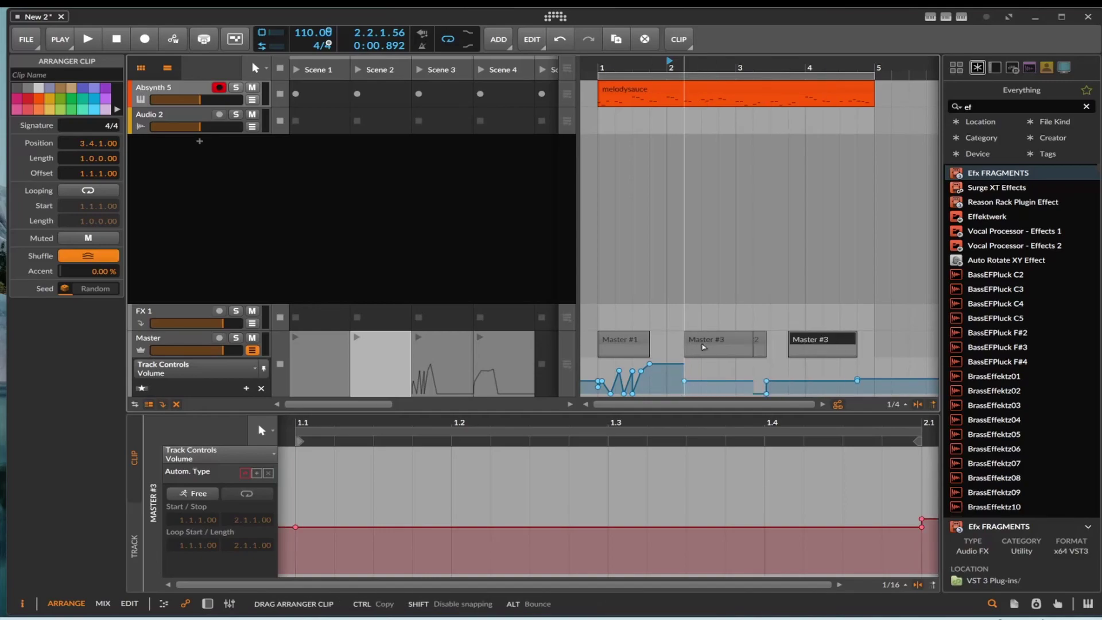
{"action": "key", "text": "ctrl+z"}
{"action": "key", "text": "ctrl+z"}
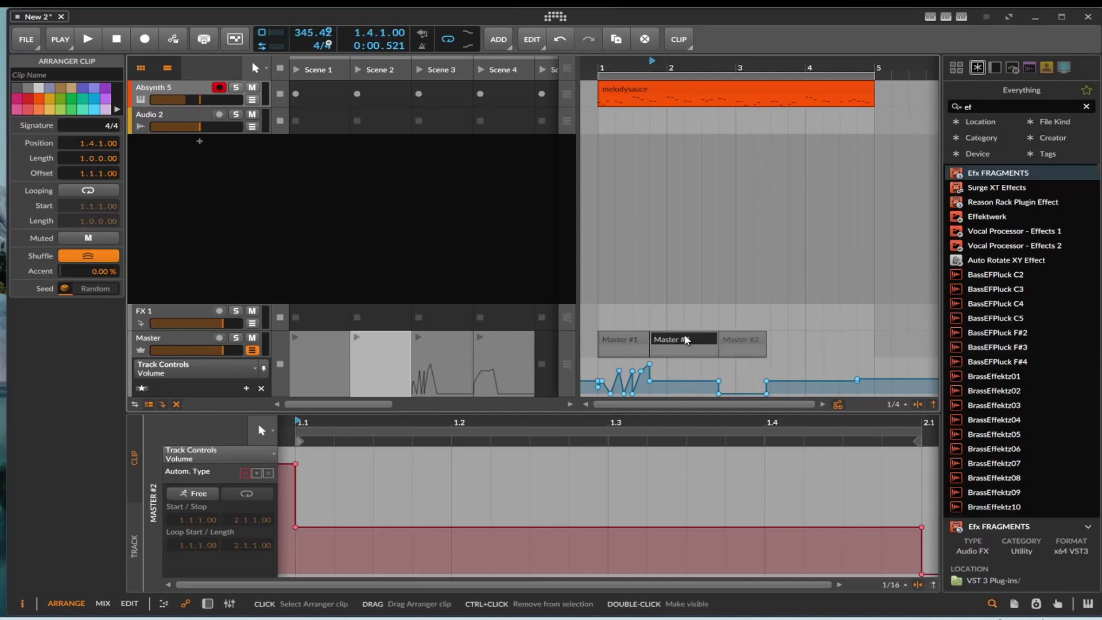
- Add a 37.7% Volume point at 2.1.4.73 in the middle Master arranger clip, and select the clip piece at 2.4.1.00
{"action": "left_click", "coordinate": [683, 381]}
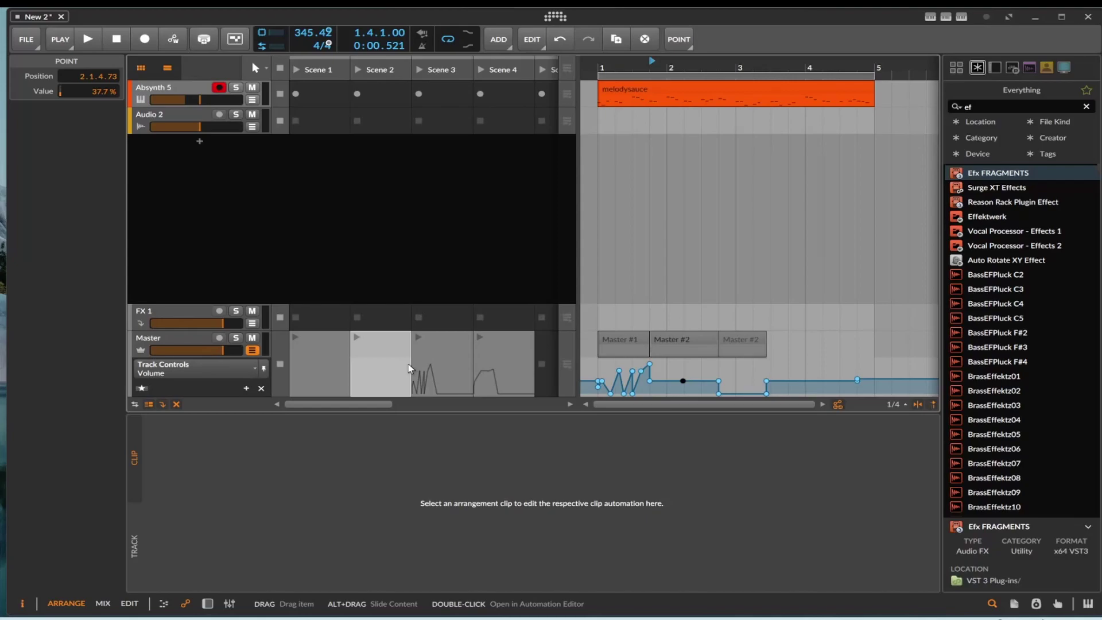
{"action": "left_click", "coordinate": [691, 343]}
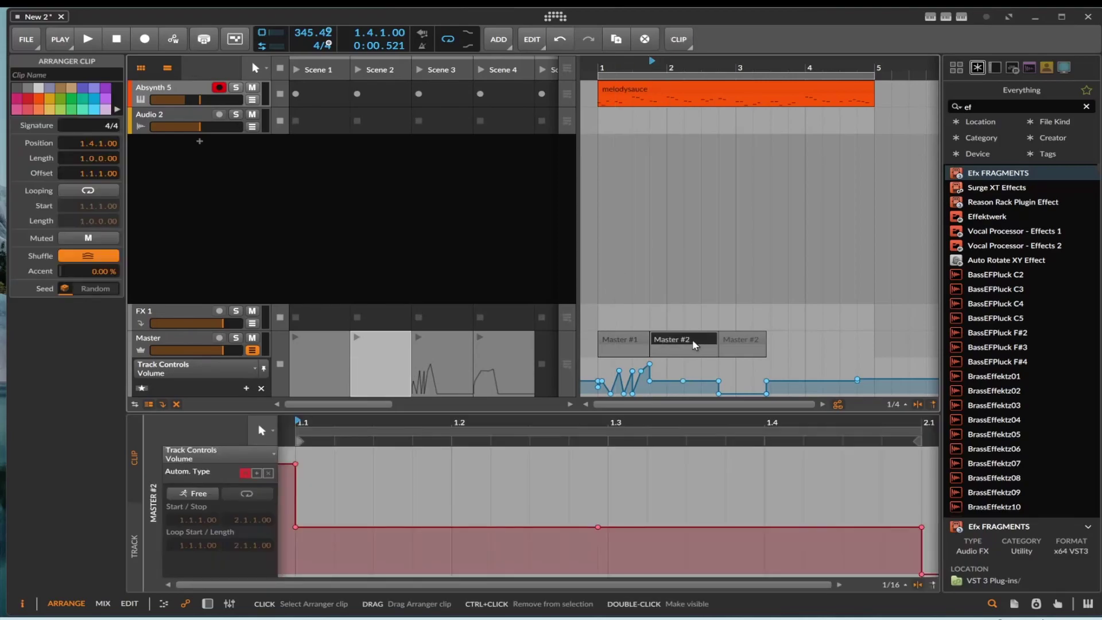
{"action": "left_click", "coordinate": [736, 342]}
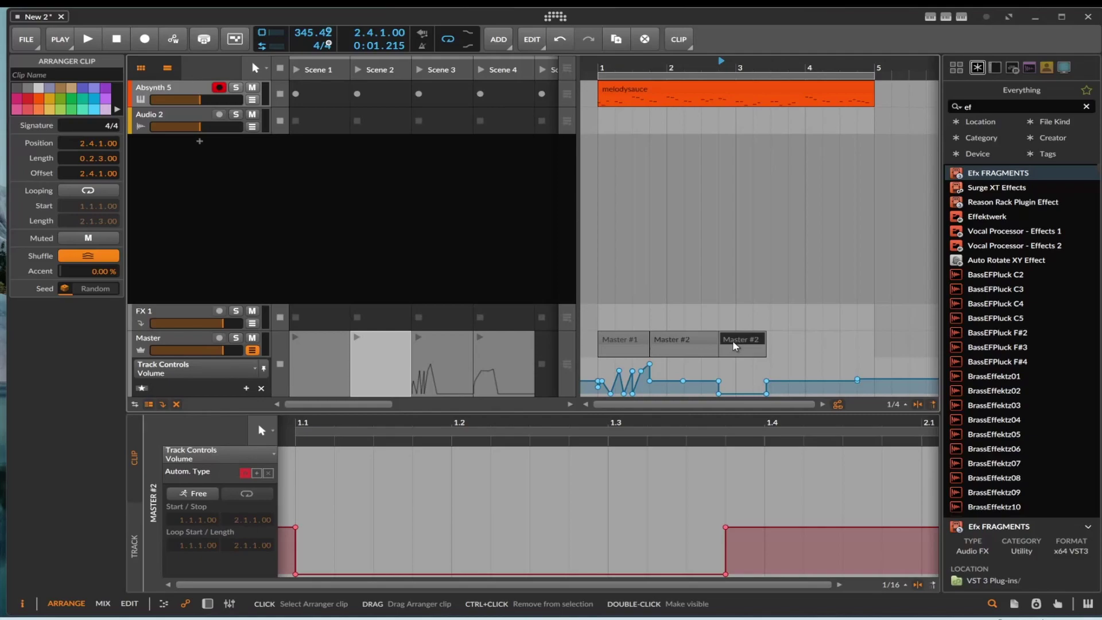
- Switch the Master automation lane to Track Controls Grain and draw a small peak around bar 3, with a 31.7% point at 2.3.4.04
{"action": "left_click", "coordinate": [252, 350]}
{"action": "left_click", "coordinate": [252, 389]}
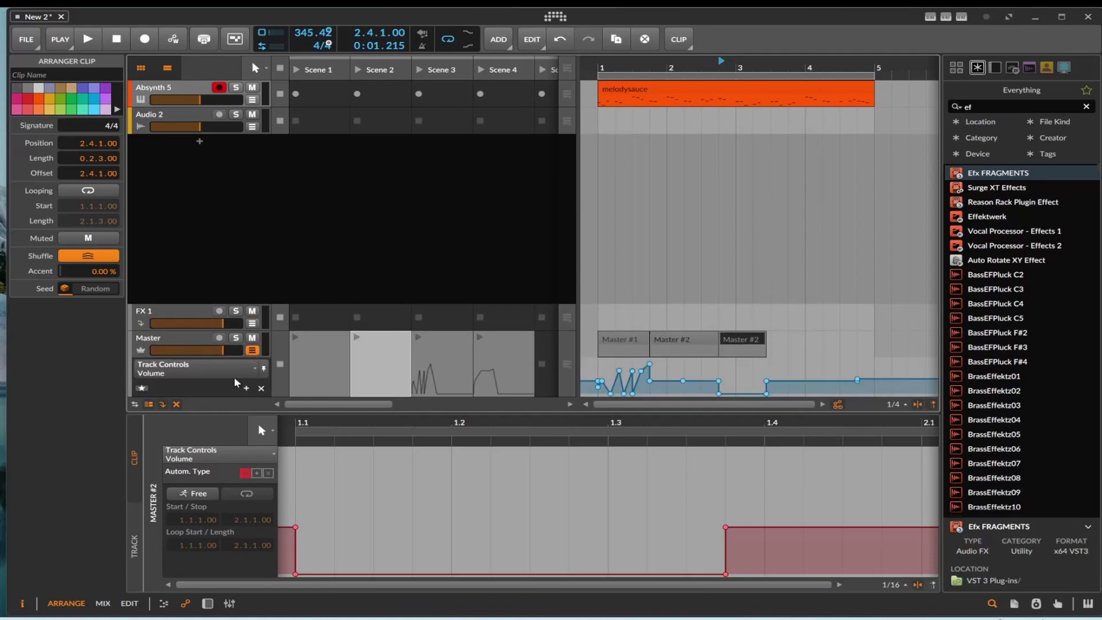
{"action": "left_click", "coordinate": [189, 368]}
{"action": "mouse_move", "coordinate": [196, 458]}
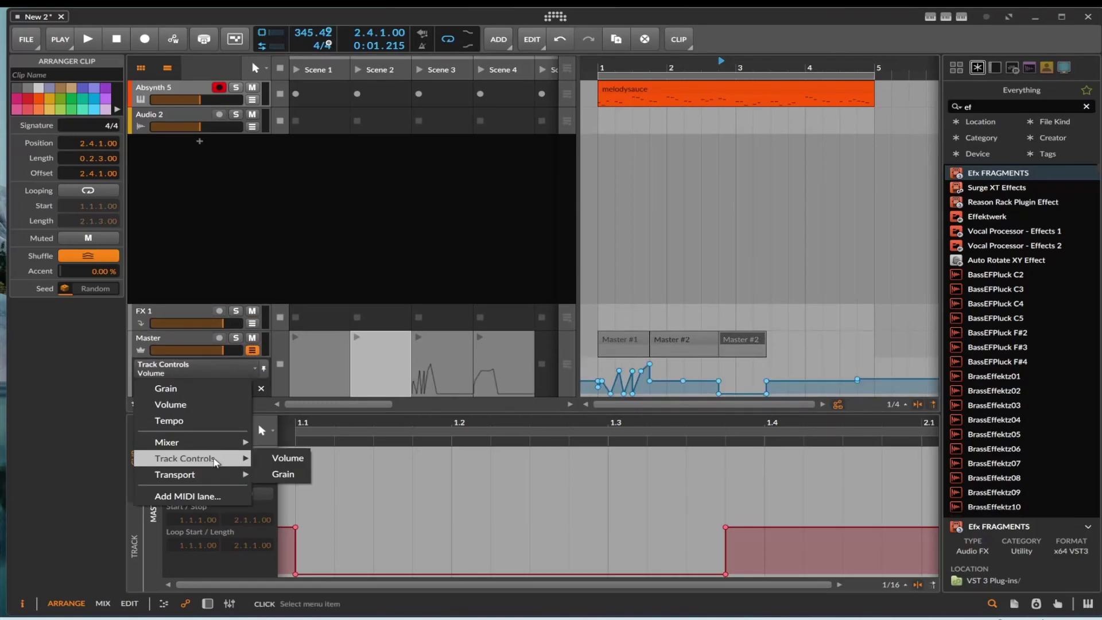
{"action": "left_click", "coordinate": [280, 472]}
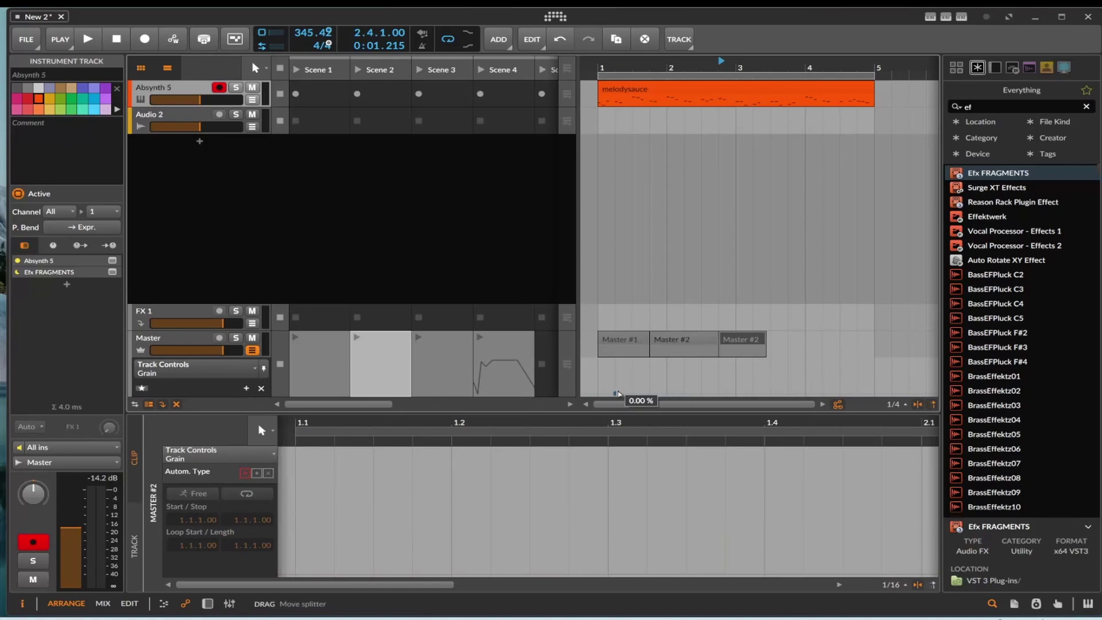
{"action": "double_click", "coordinate": [736, 374]}
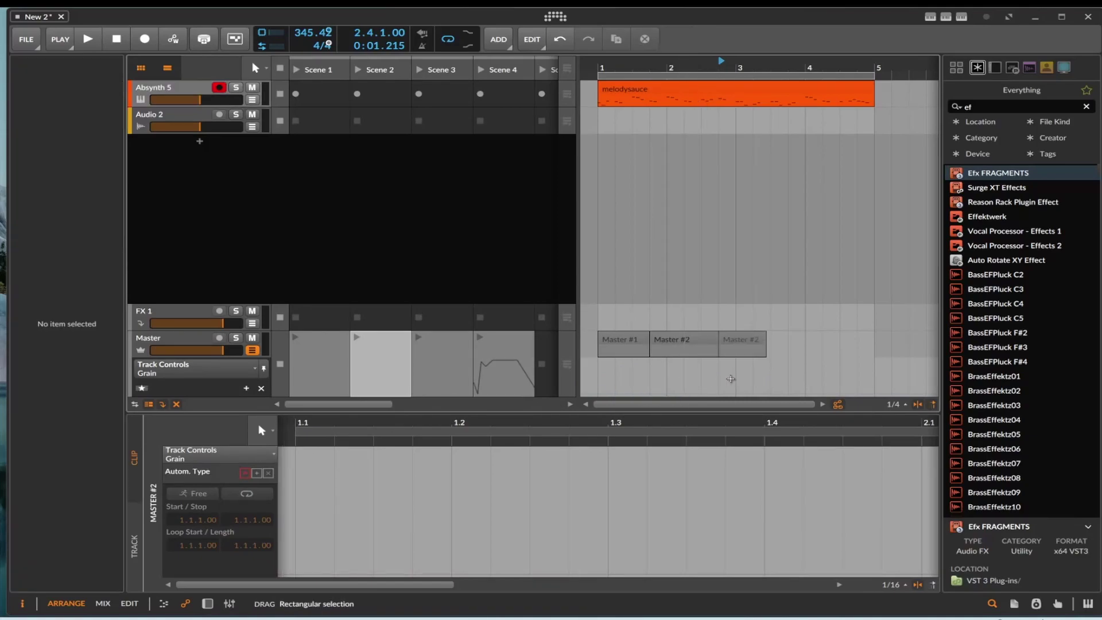
{"action": "left_click_drag", "start_coordinate": [749, 373], "coordinate": [715, 383]}
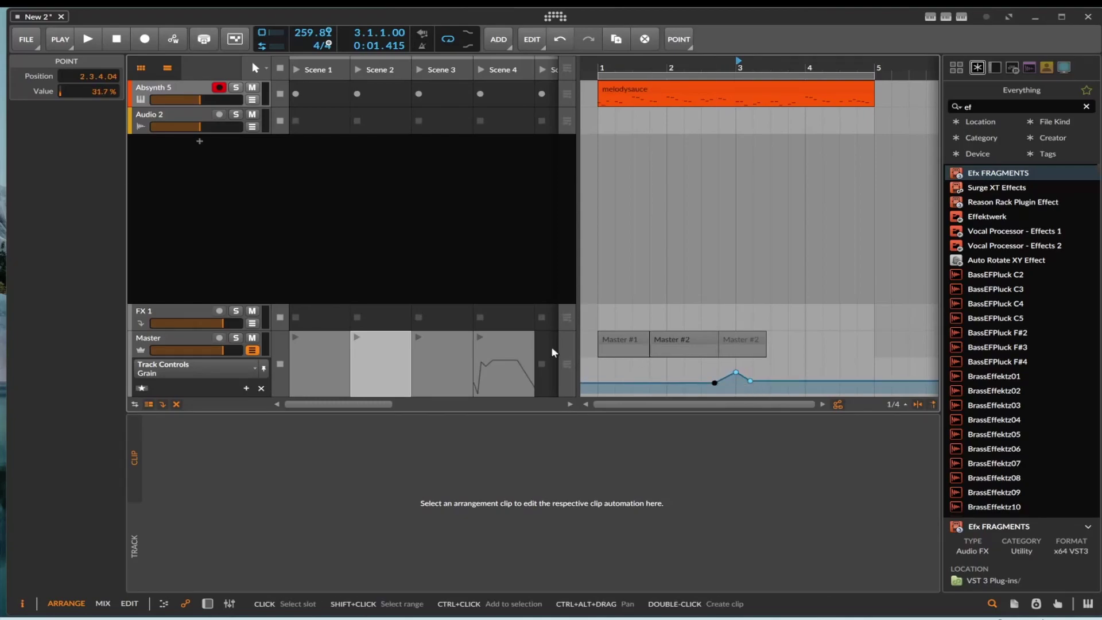
- Add separate Grain and Tempo automation lanes to the Master track, set its main lane to Track Controls Volume, and select the Scene 4 clip
{"action": "left_click", "coordinate": [244, 388]}
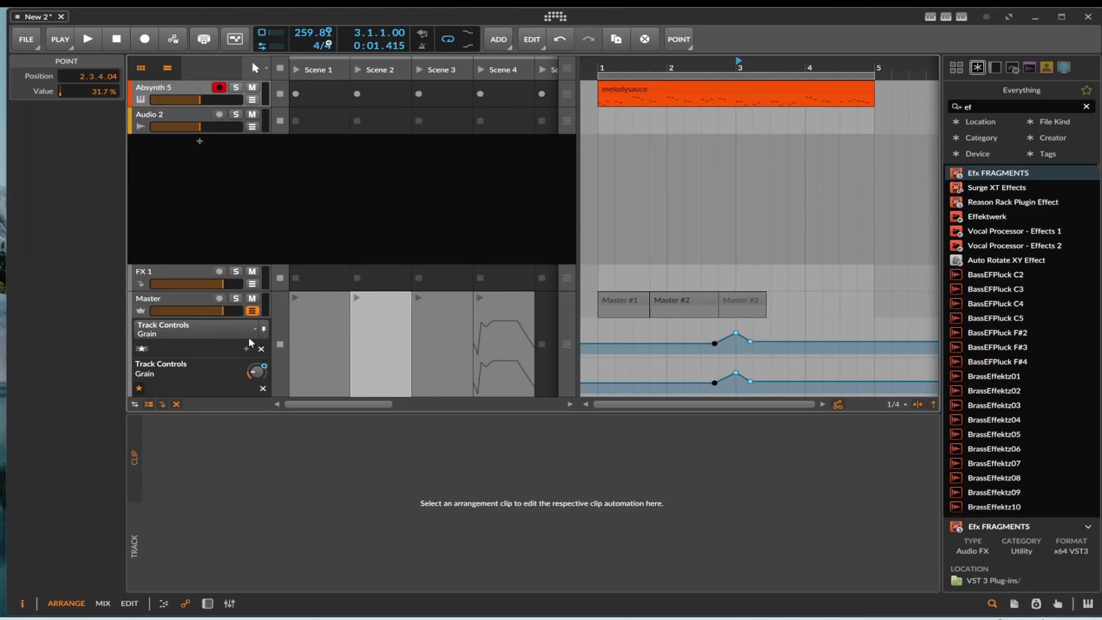
{"action": "left_click", "coordinate": [253, 327]}
{"action": "left_click", "coordinate": [232, 382]}
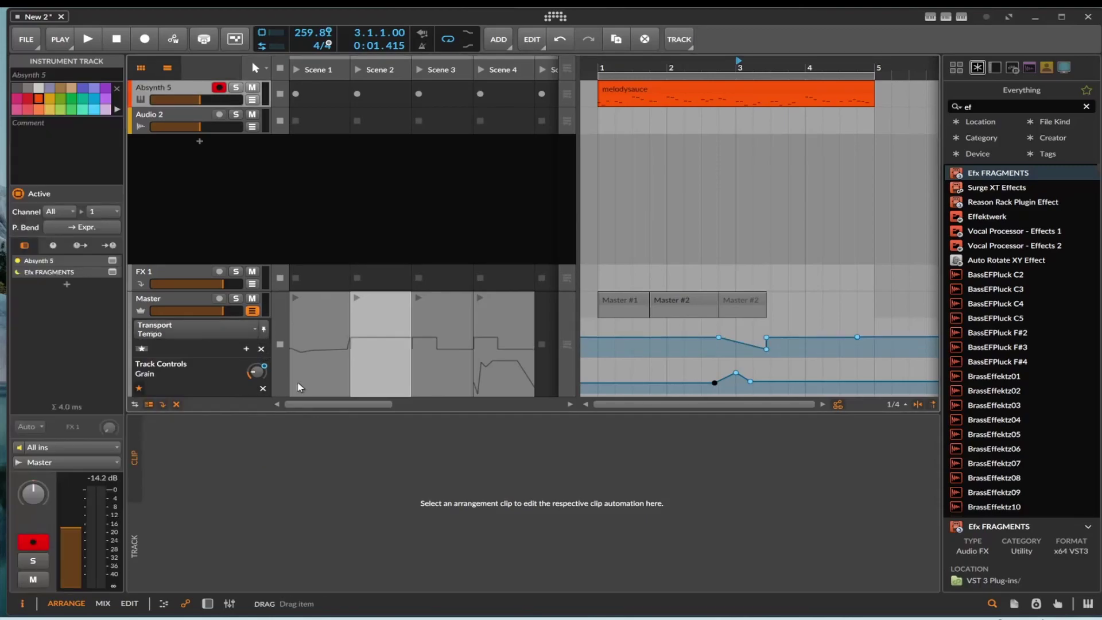
{"action": "left_click", "coordinate": [245, 348]}
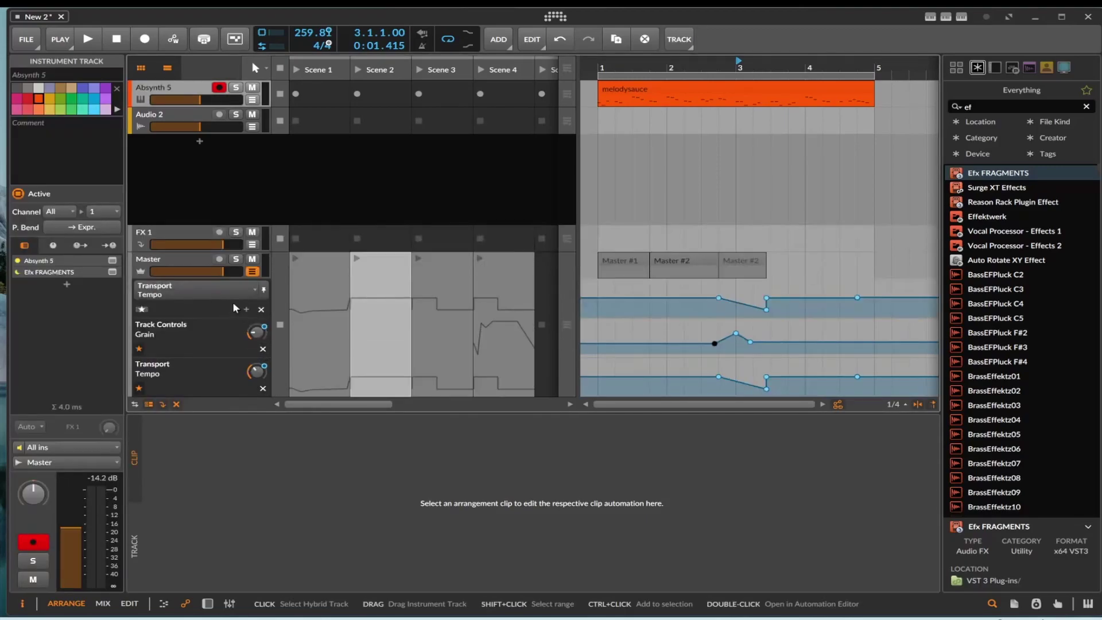
{"action": "left_click", "coordinate": [250, 291]}
{"action": "left_click", "coordinate": [233, 327]}
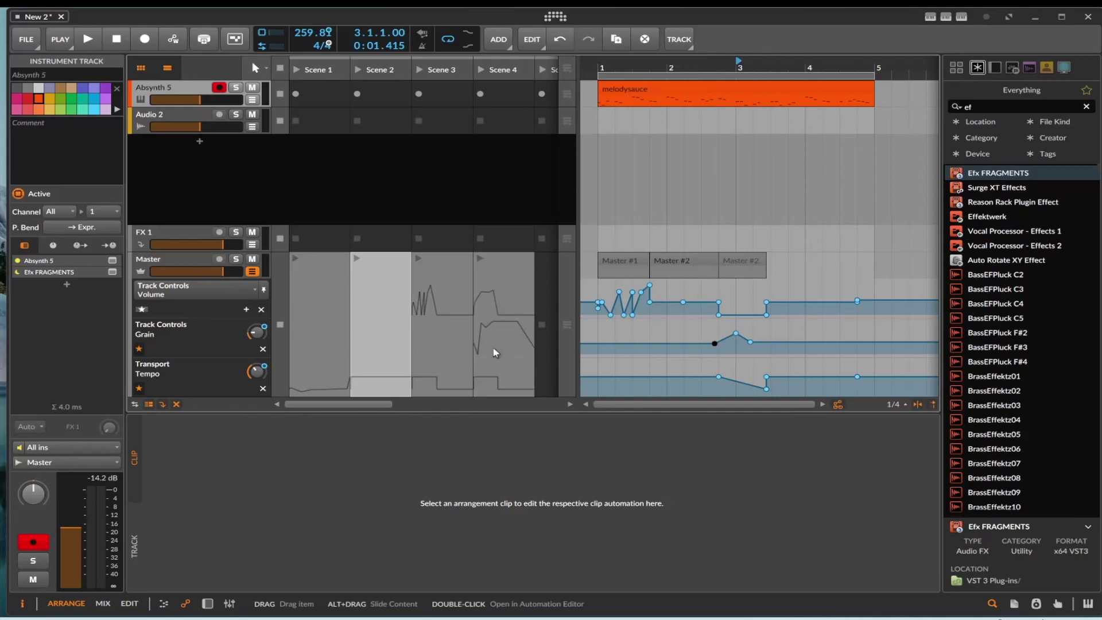
{"action": "left_click", "coordinate": [494, 256]}
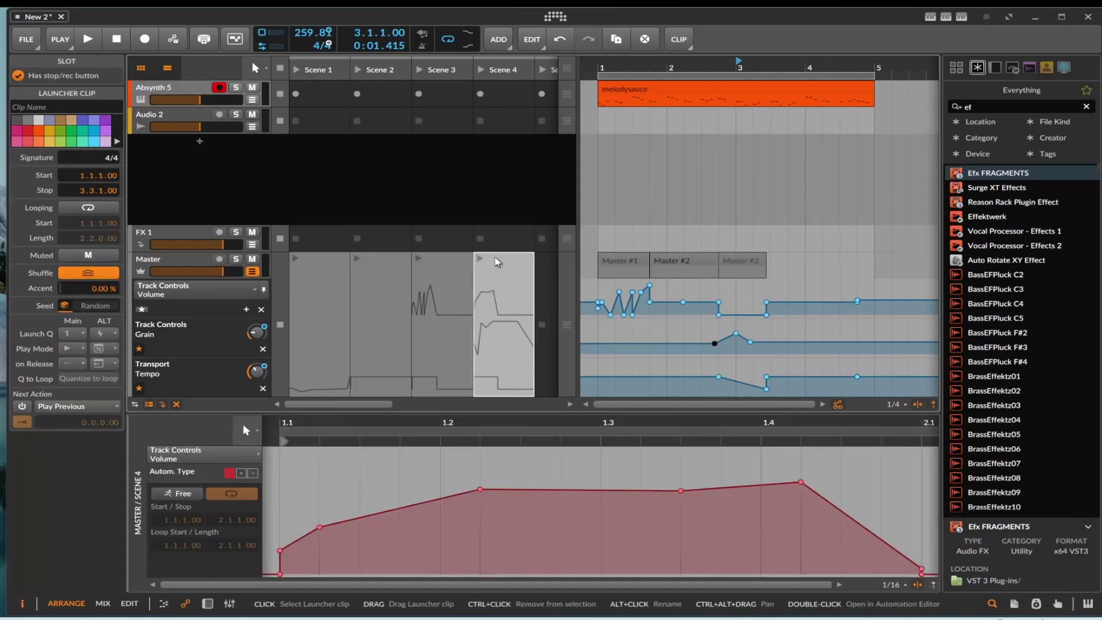